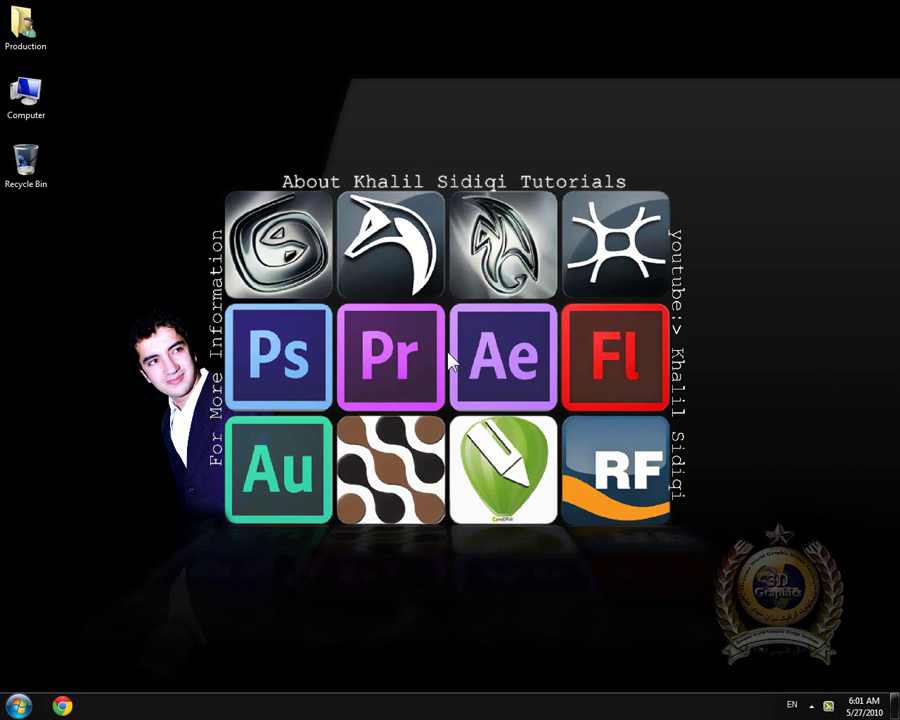
- Launch Adobe Premiere Pro CS6 from the Start menu
left_click(18, 705)
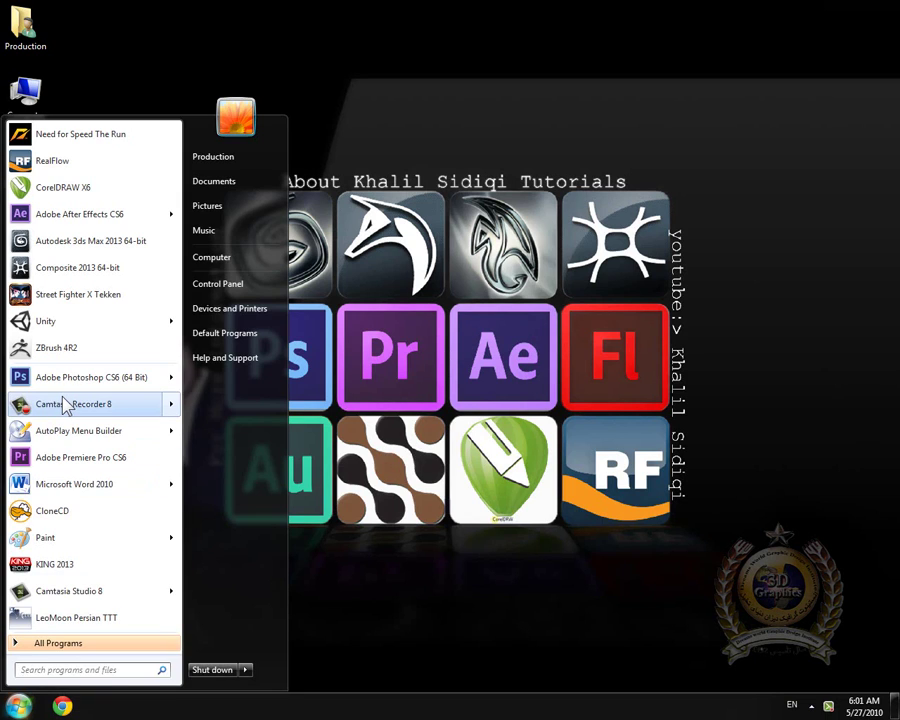
left_click(68, 457)
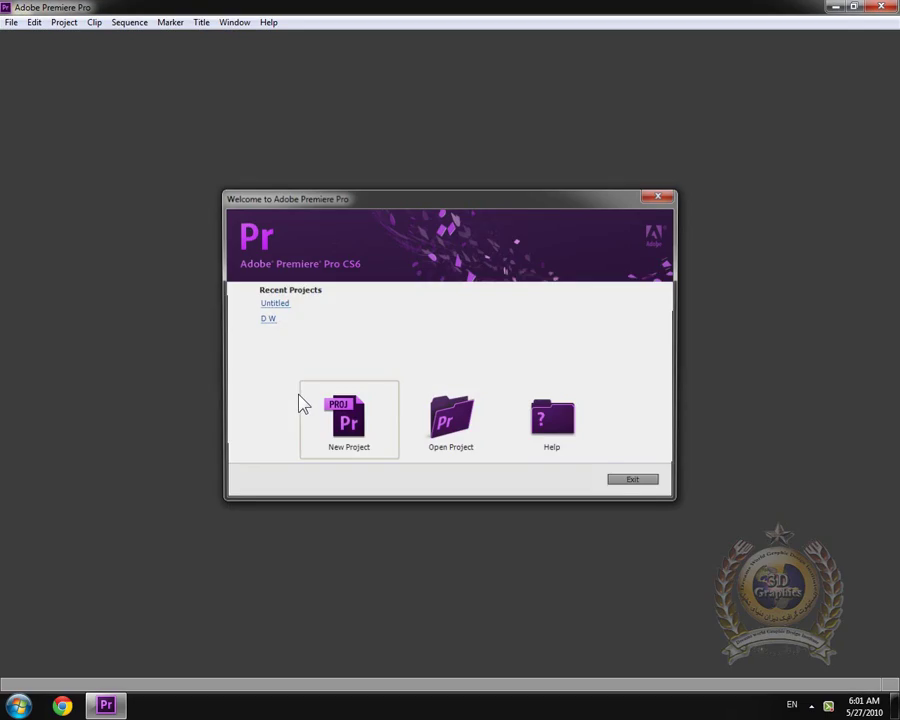
- Open the recent Untitled project and scrub Sequence 01, parking the playhead at 00:00:15:12
left_click(271, 303)
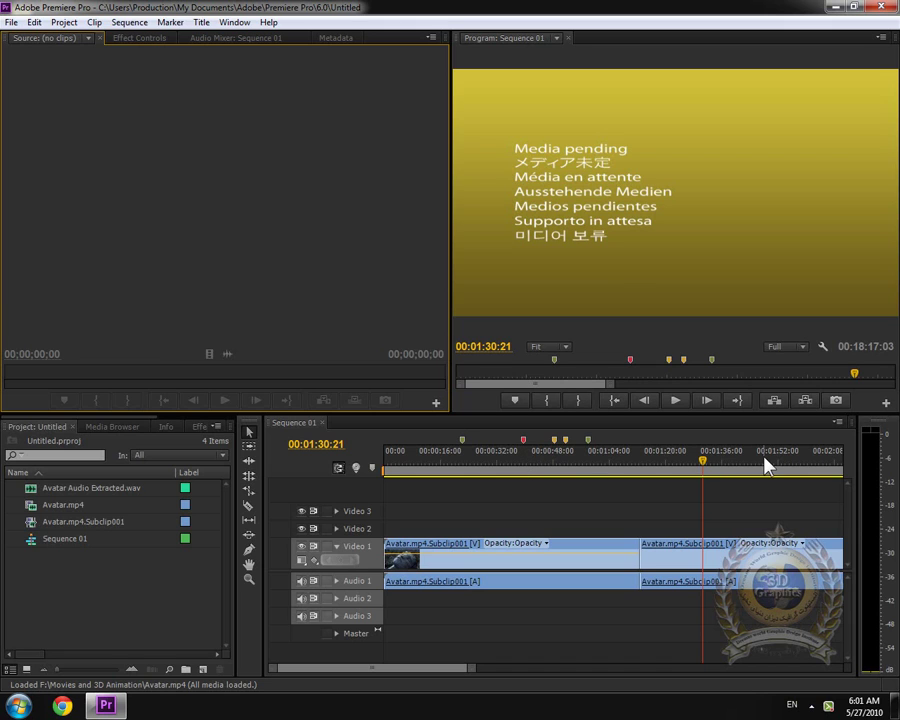
left_click_drag(697, 466, 424, 480)
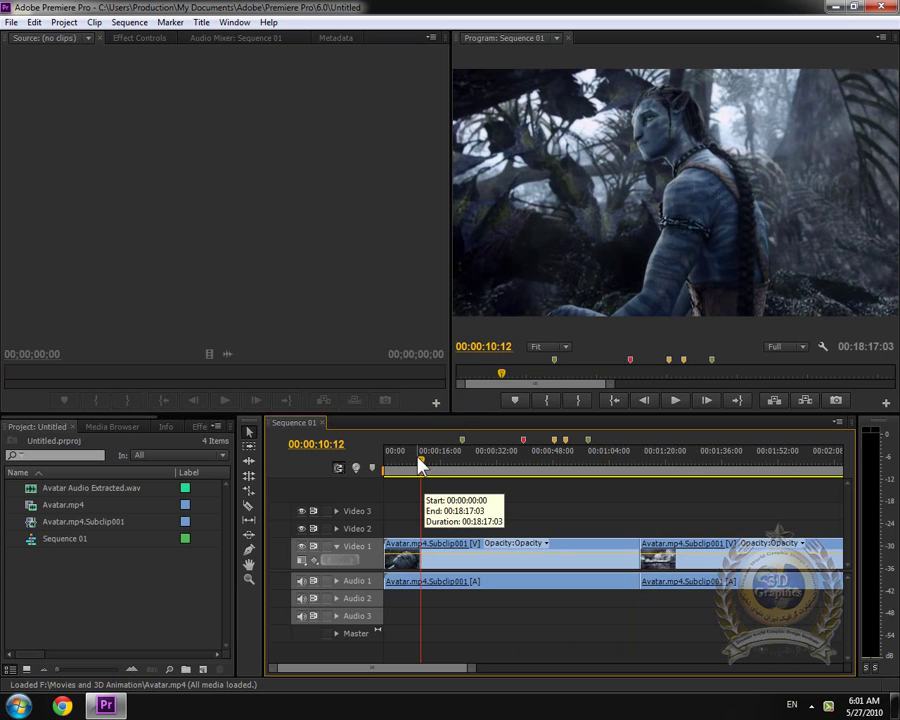
mouse_move(452, 468)
left_mouse_down()
mouse_move(656, 467)
mouse_move(624, 464)
left_mouse_up()
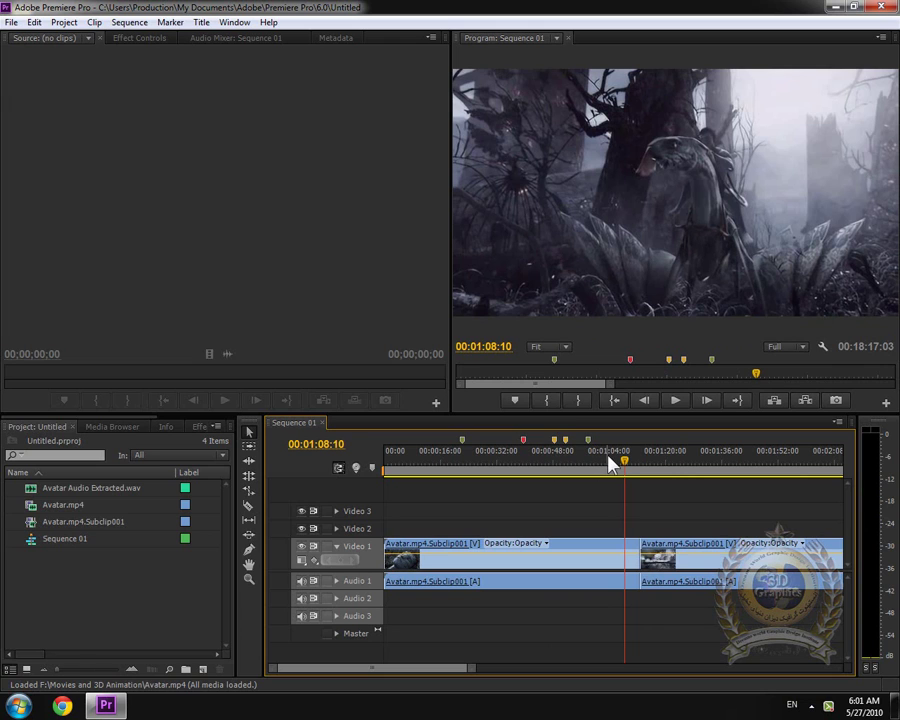
left_click_drag(624, 462, 570, 465)
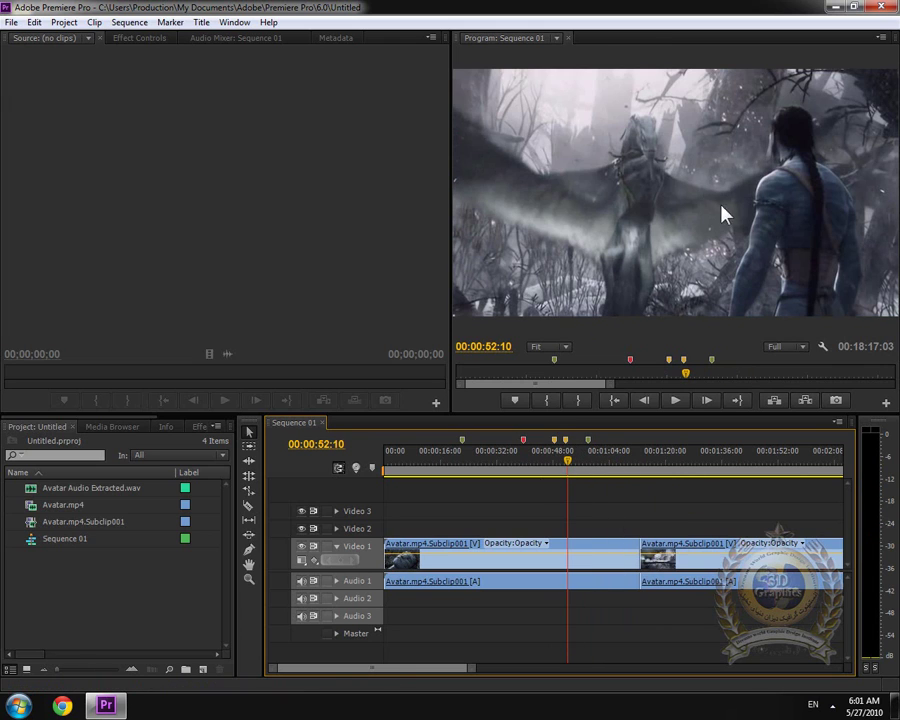
left_click_drag(567, 467, 438, 467)
- Create a new Default Still title named 'Do not record'
left_click(201, 22)
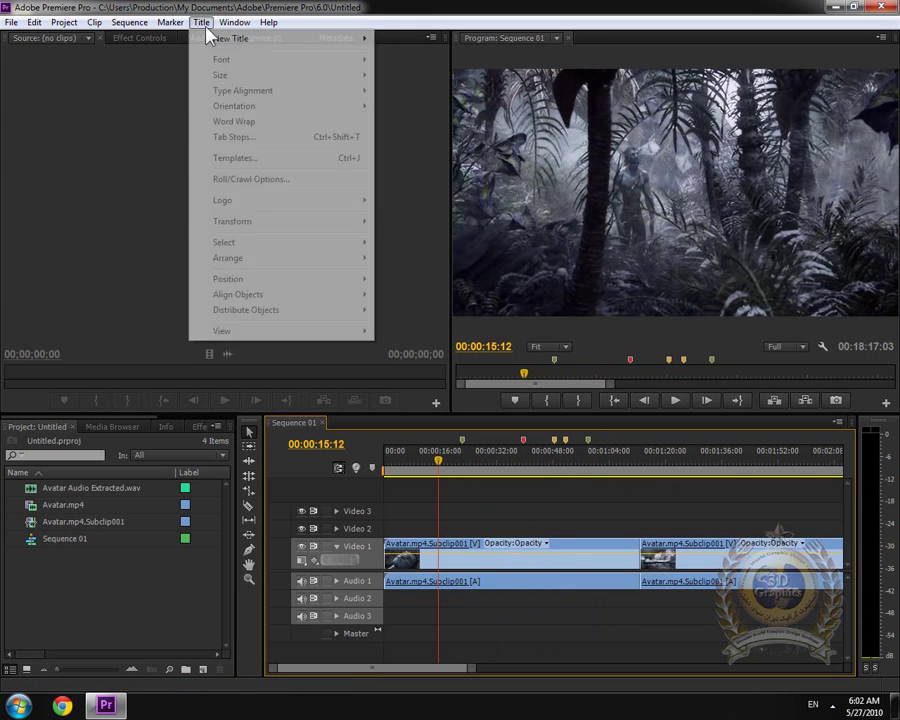
mouse_move(224, 45)
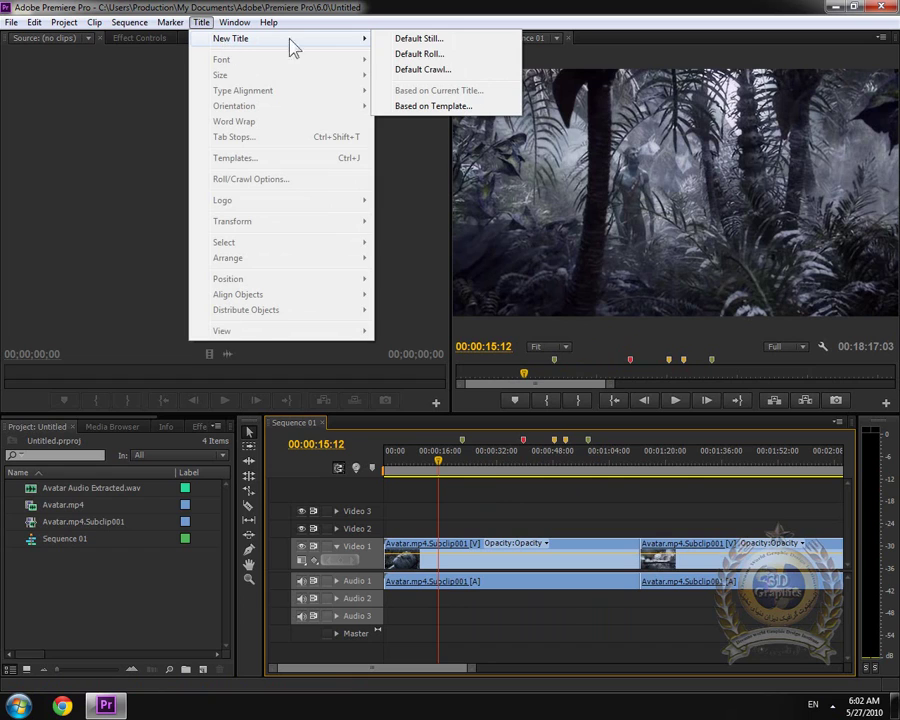
left_click(457, 41)
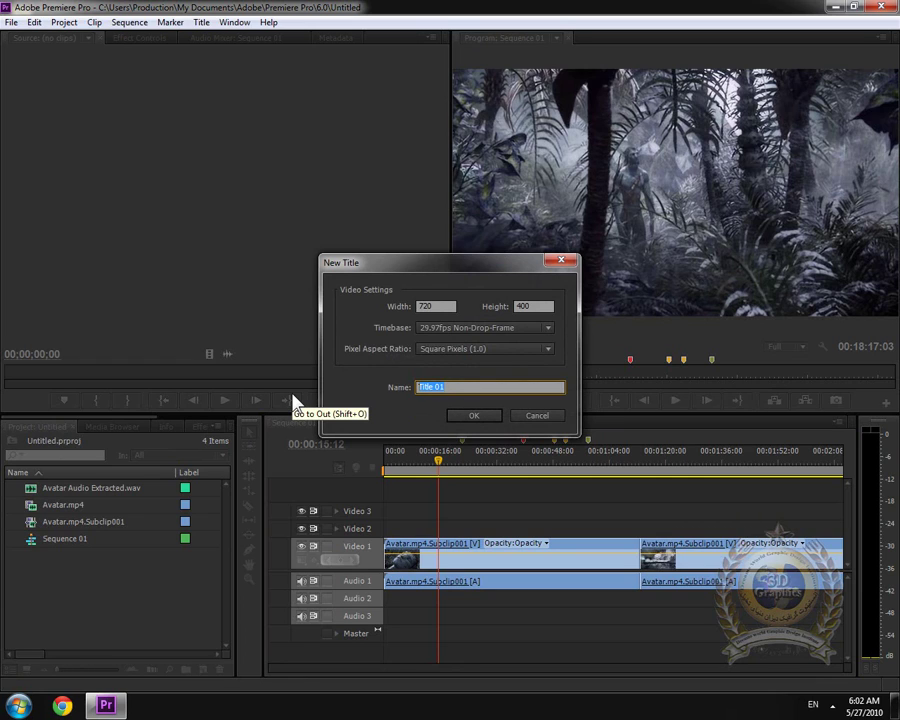
type("R")
key("BackSpace")
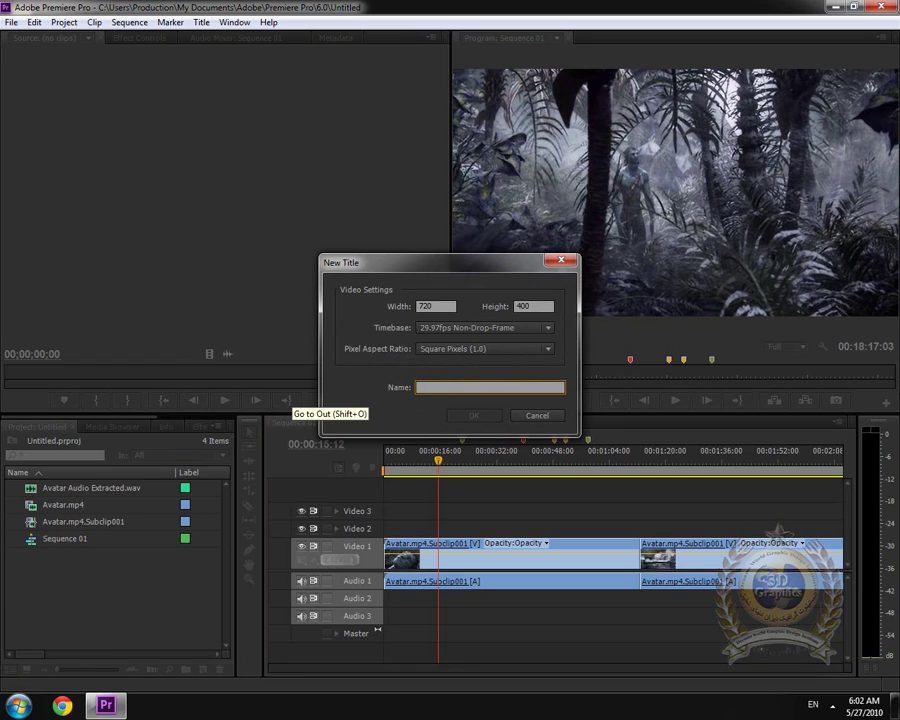
type("Do not record")
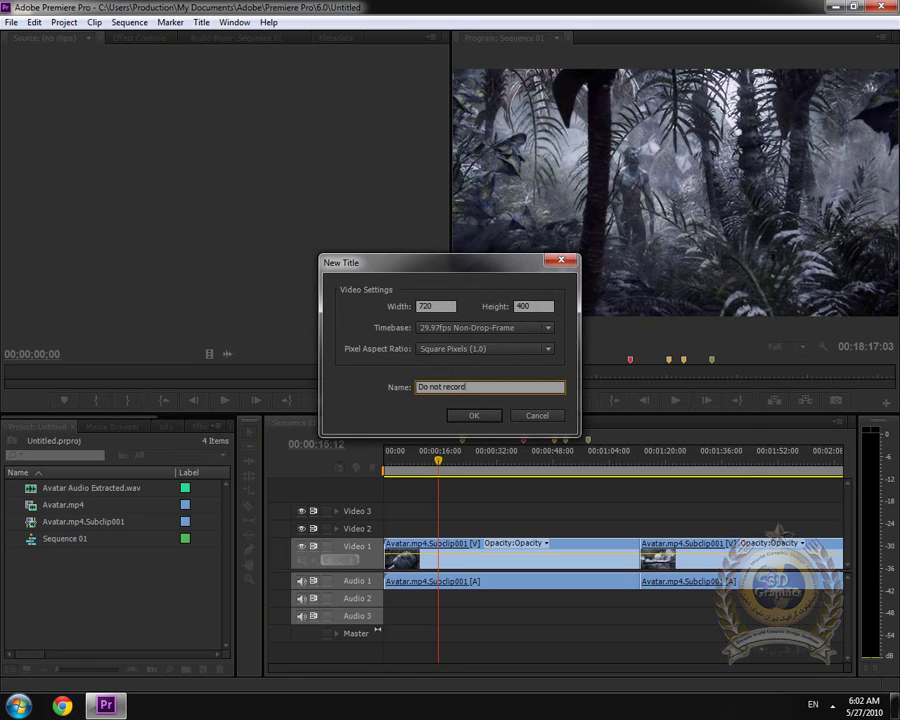
key("Return")
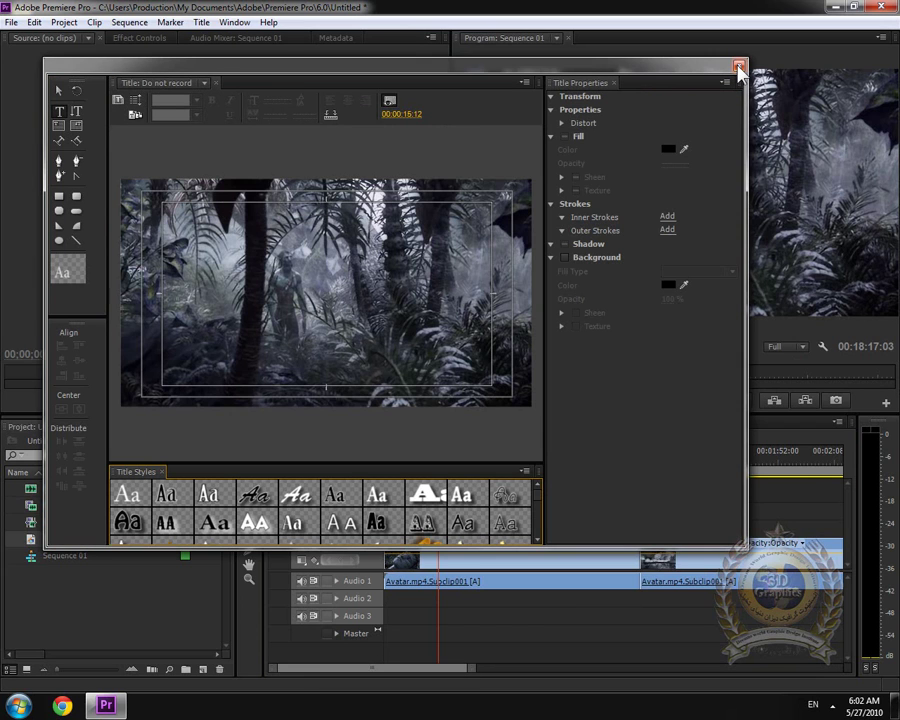
- Close the Titler window, leaving the empty title in the project
left_click(201, 23)
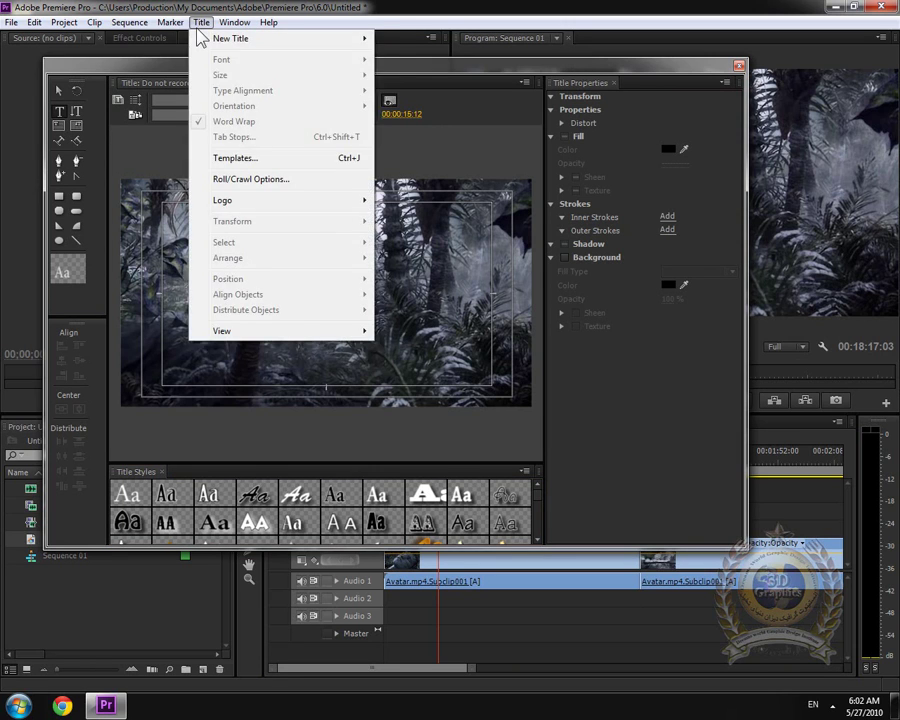
mouse_move(234, 22)
left_click(745, 70)
- Create a Default Still title named 'Do not copy', enlarge the Titler, and choose the Rounded Rectangle tool
left_click(739, 66)
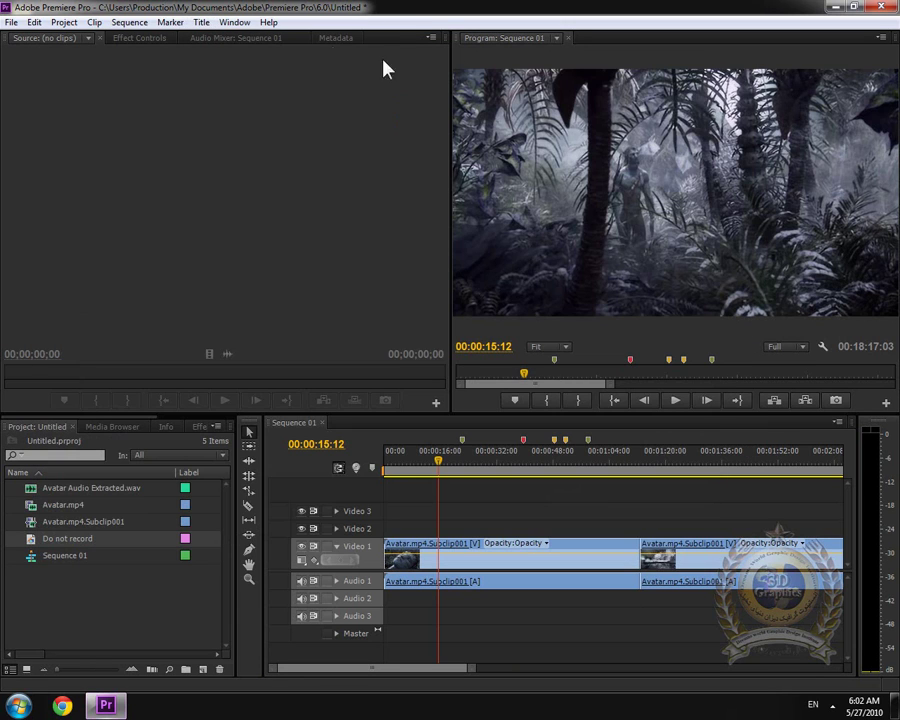
left_click(200, 23)
mouse_move(236, 40)
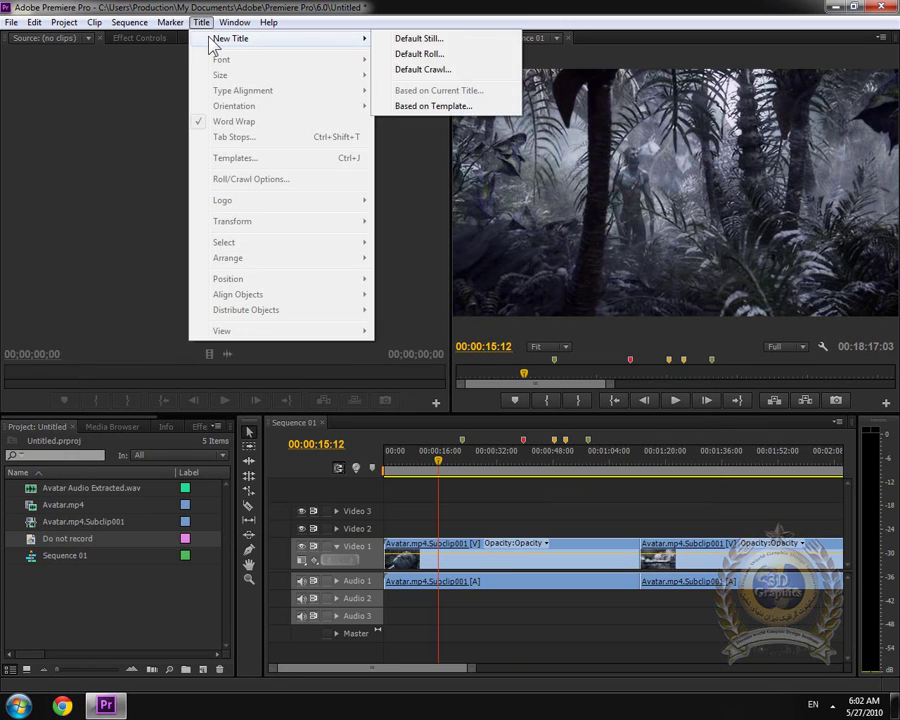
left_click(442, 40)
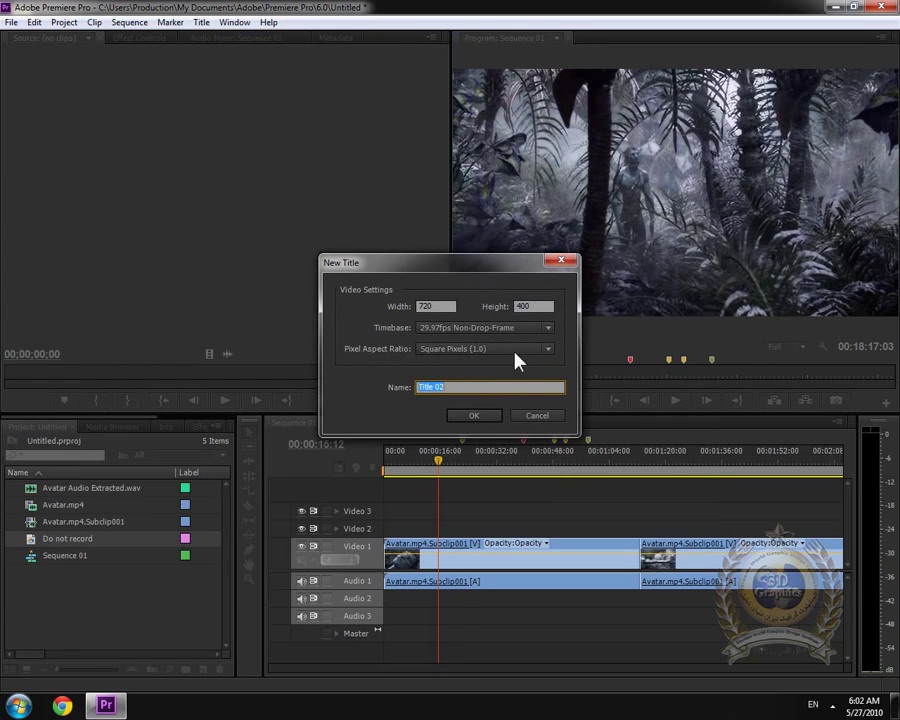
type("Do not copy")
key("Return")
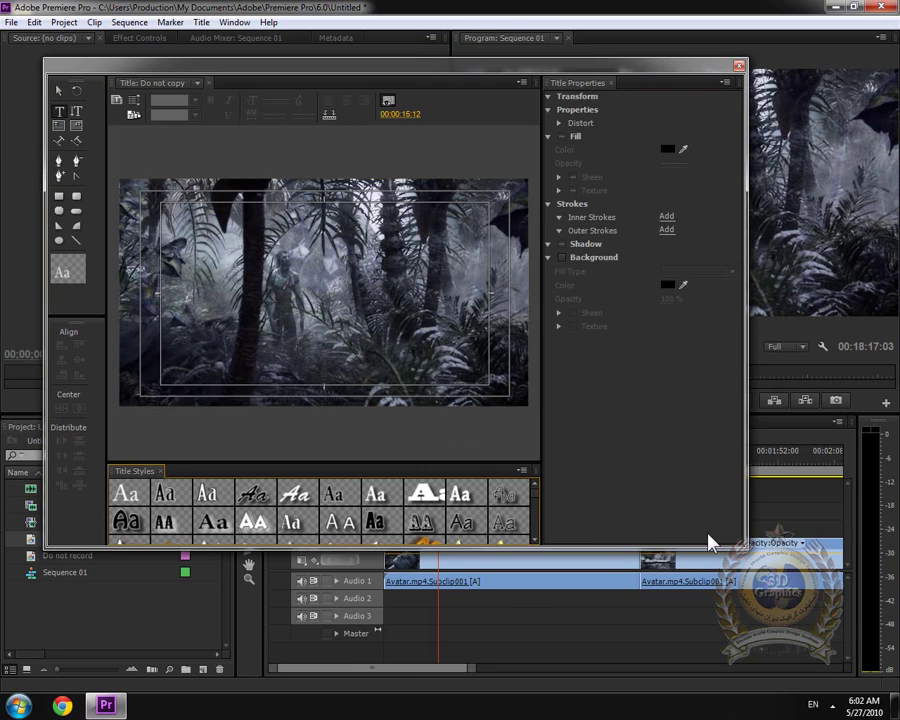
left_click_drag(749, 553, 869, 594)
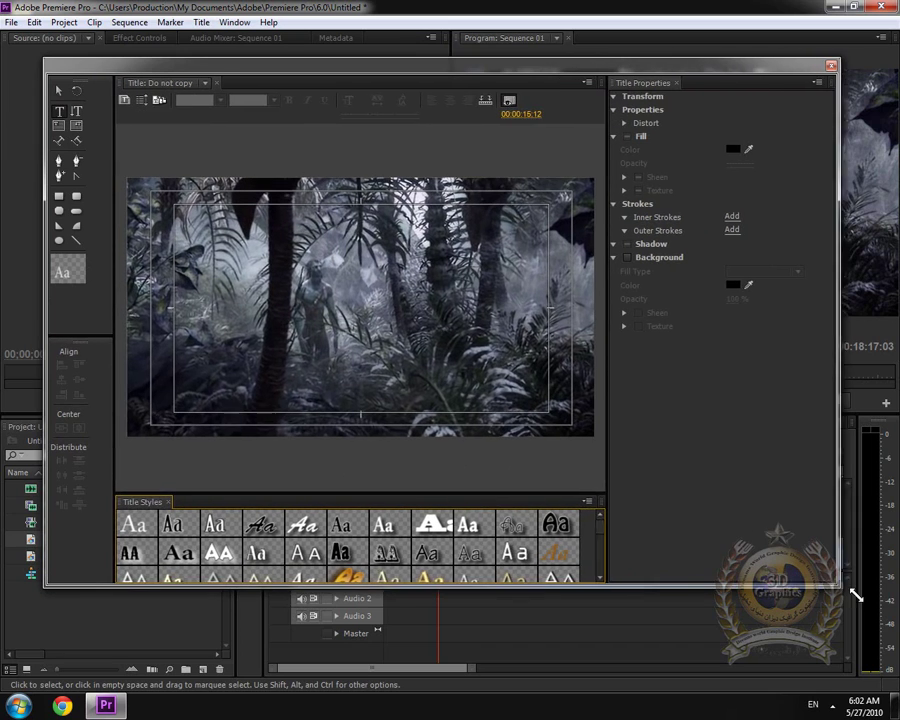
left_click(76, 196)
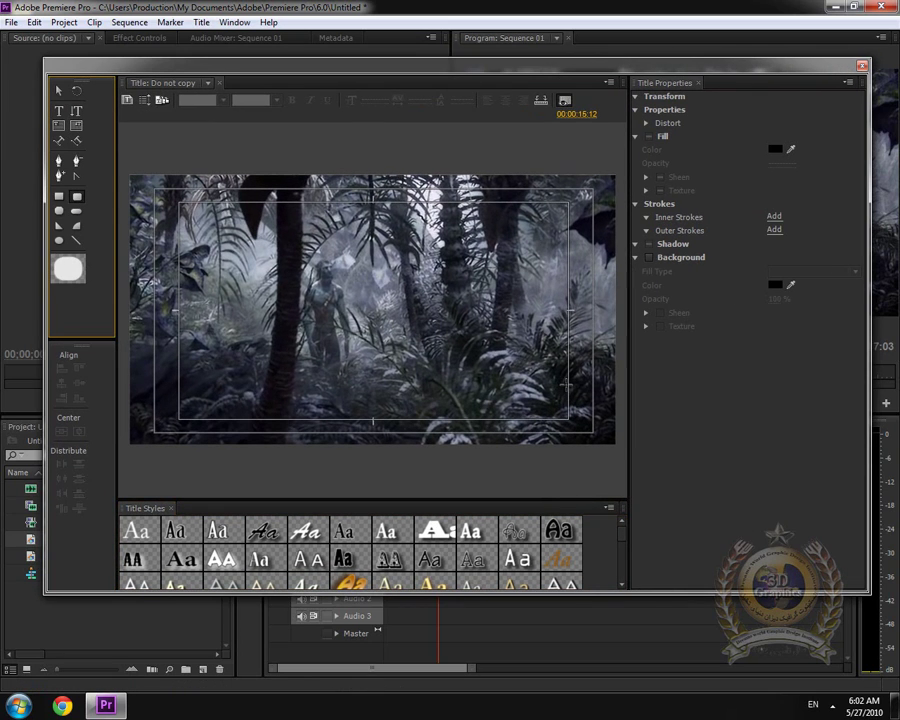
- Draw a rounded bar near the frame's lower right and fill it red (FF0000)
left_click_drag(568, 388, 479, 417)
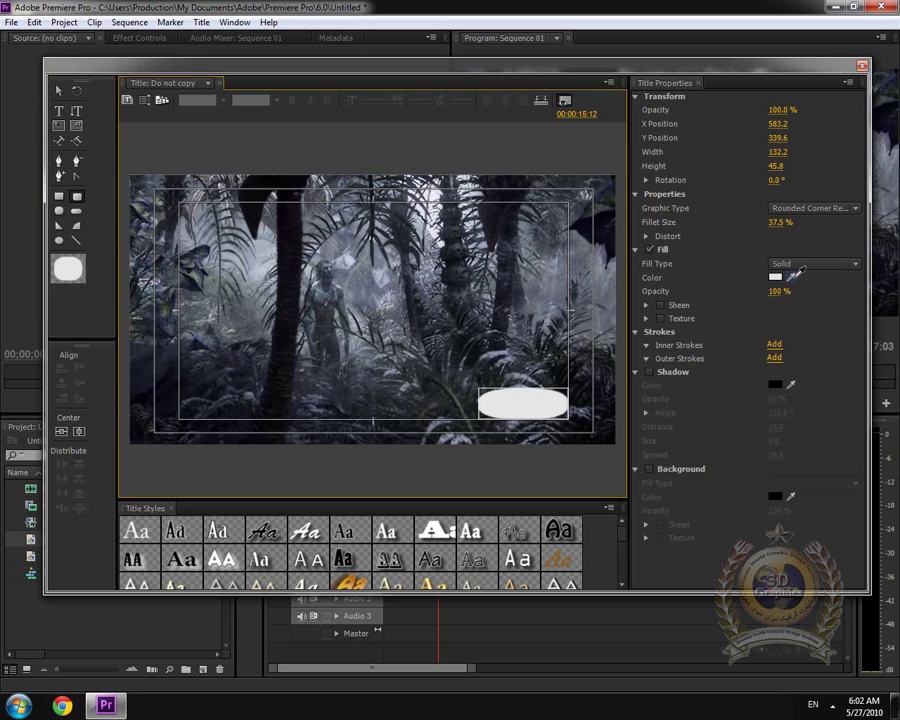
left_click(776, 278)
left_click(470, 461)
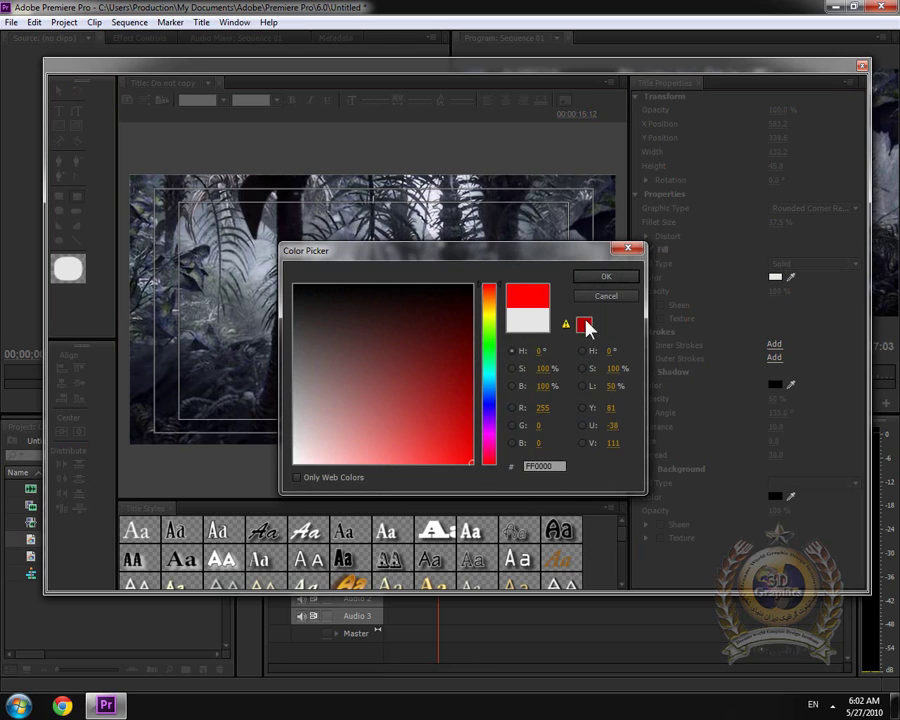
left_click(603, 278)
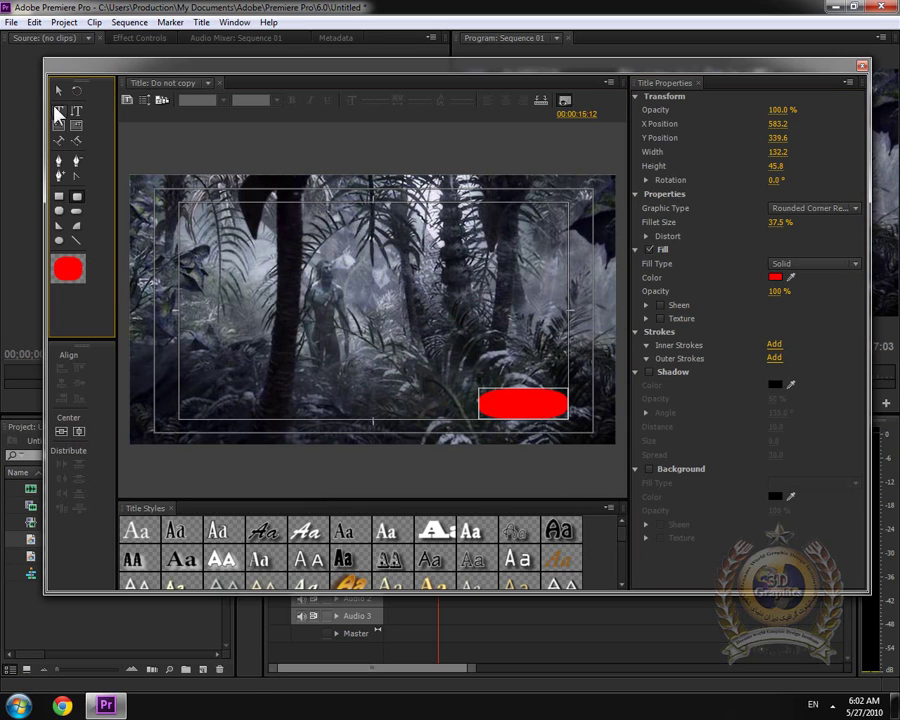
- Add 34-point white 'Not Copy' text over the red bar
left_click(59, 111)
left_click_drag(489, 402, 557, 412)
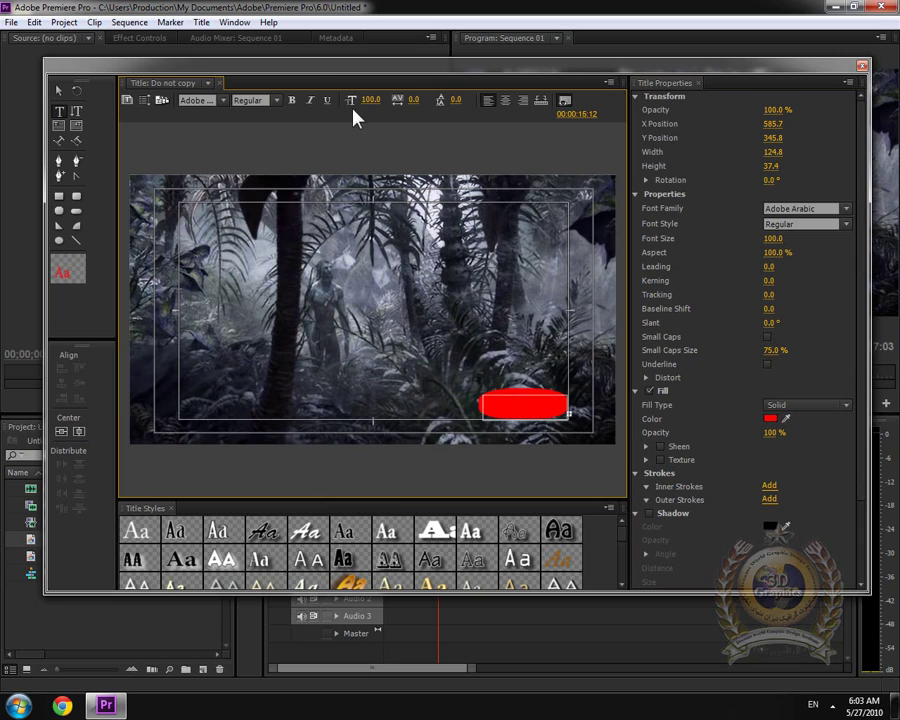
left_click_drag(371, 100, 300, 100)
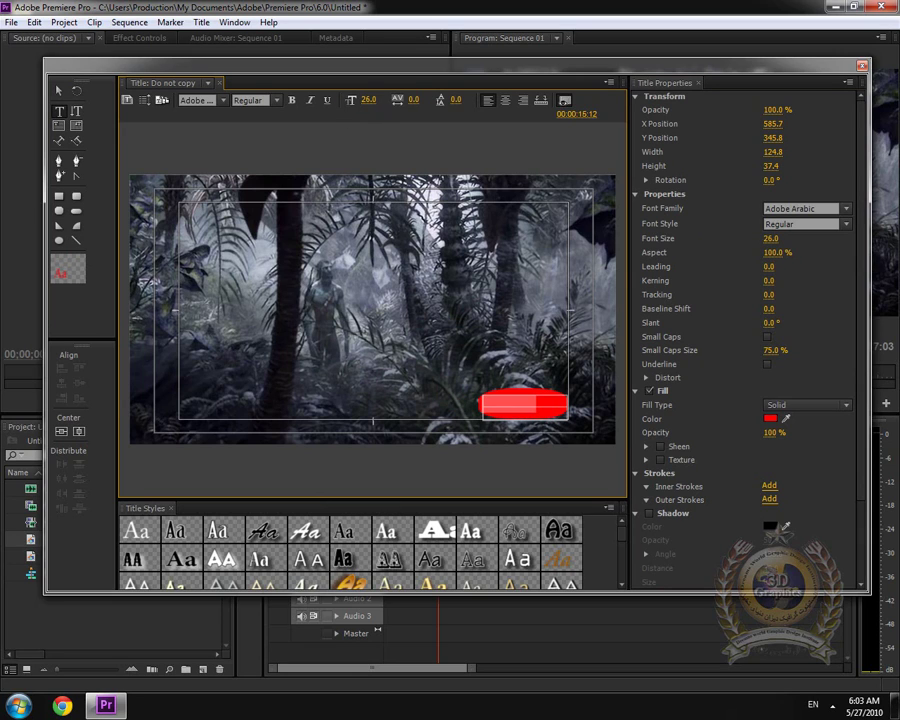
left_click(771, 418)
left_click_drag(297, 285, 250, 493)
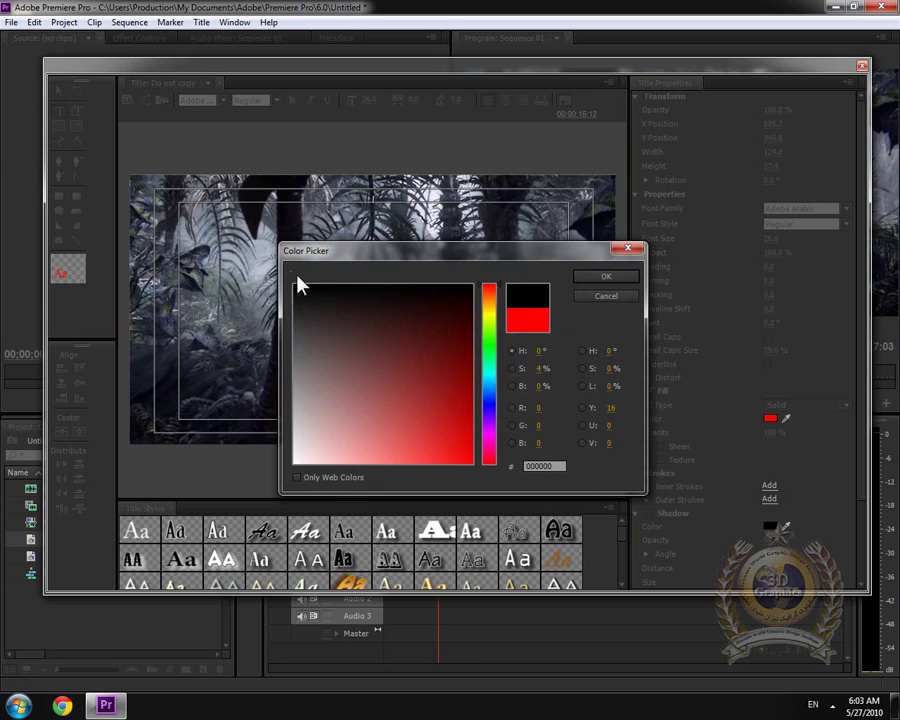
left_click(610, 277)
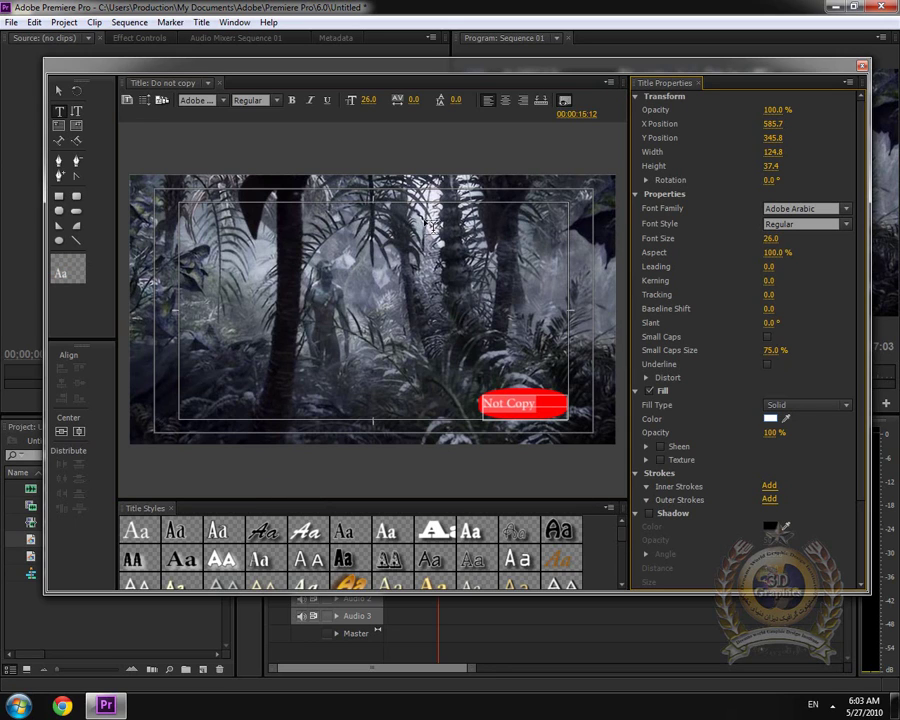
left_click(355, 108)
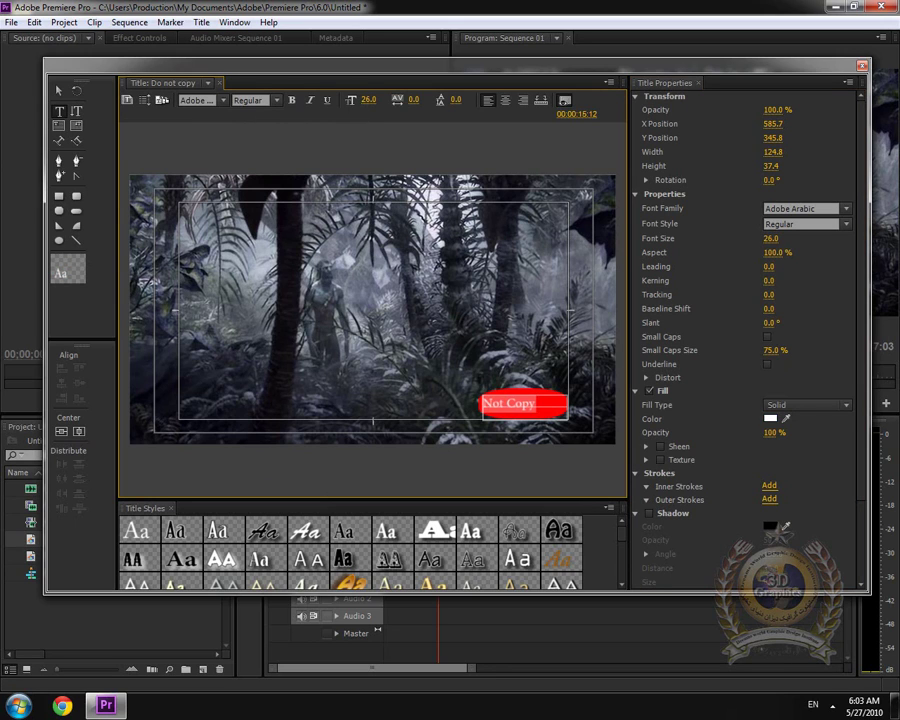
- Centre the Not Copy text on the red bar and close the Titler
left_click(60, 91)
left_click(522, 415)
left_click(525, 418)
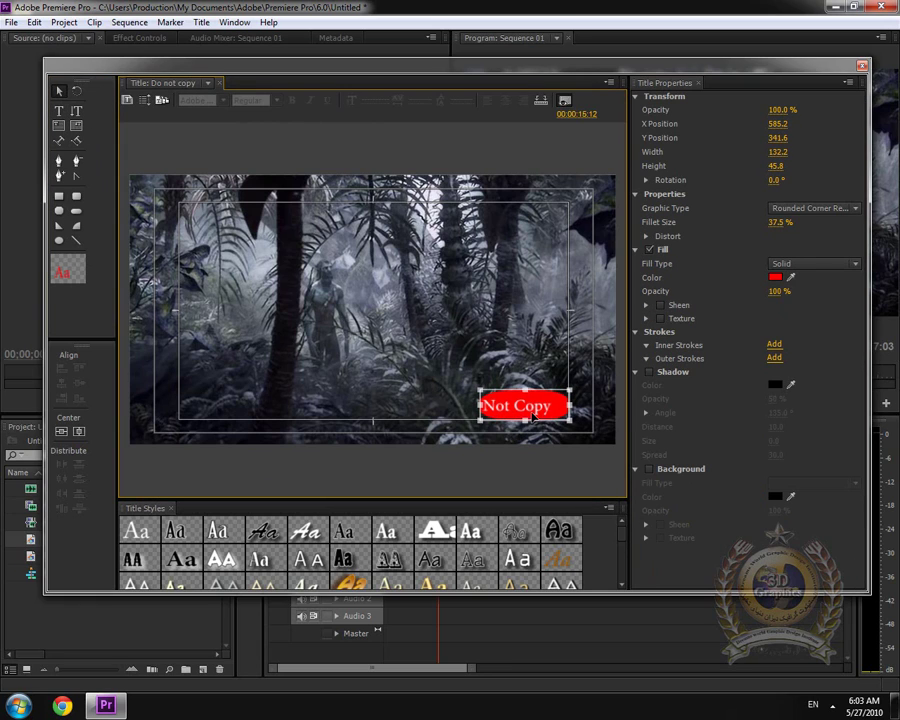
left_click(531, 409)
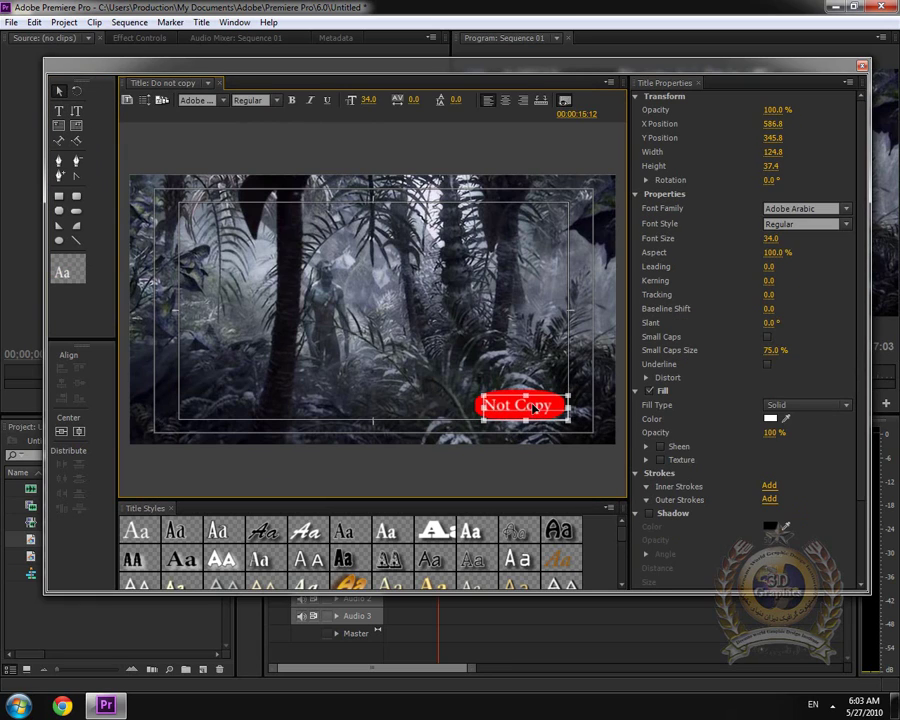
left_click_drag(531, 407, 528, 409)
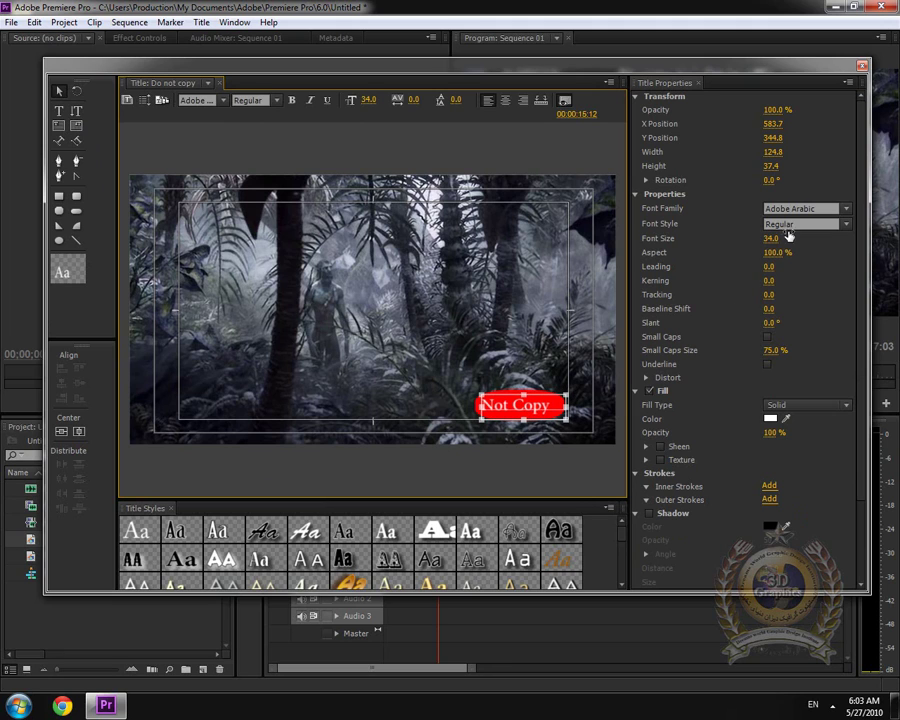
left_click(861, 66)
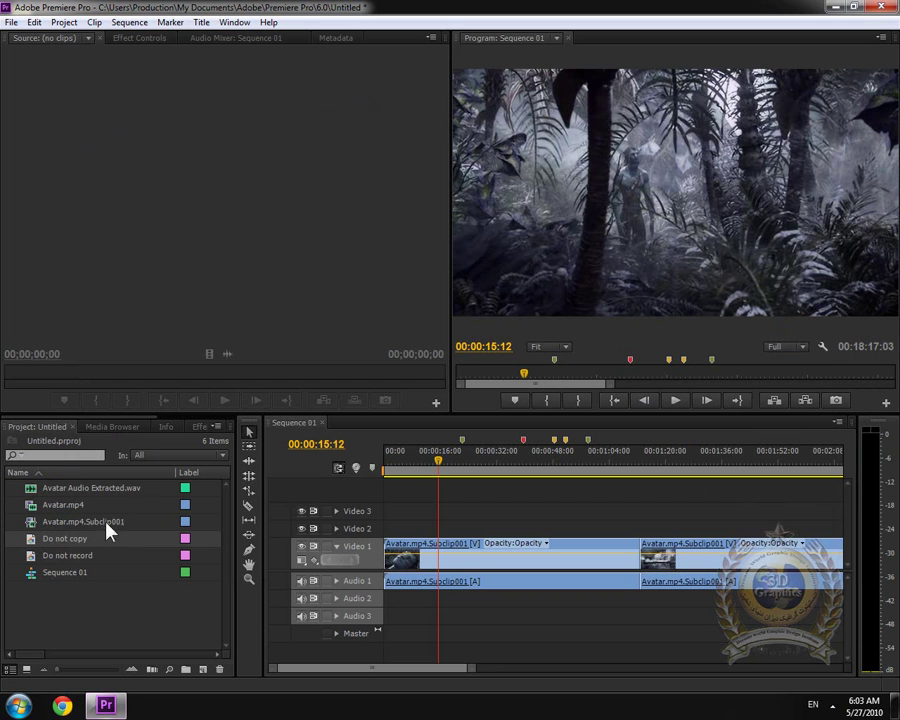
- Place 'Do not copy' at the start of Video 2, preview it, and bring up Title > New Title
left_click_drag(36, 546, 391, 529)
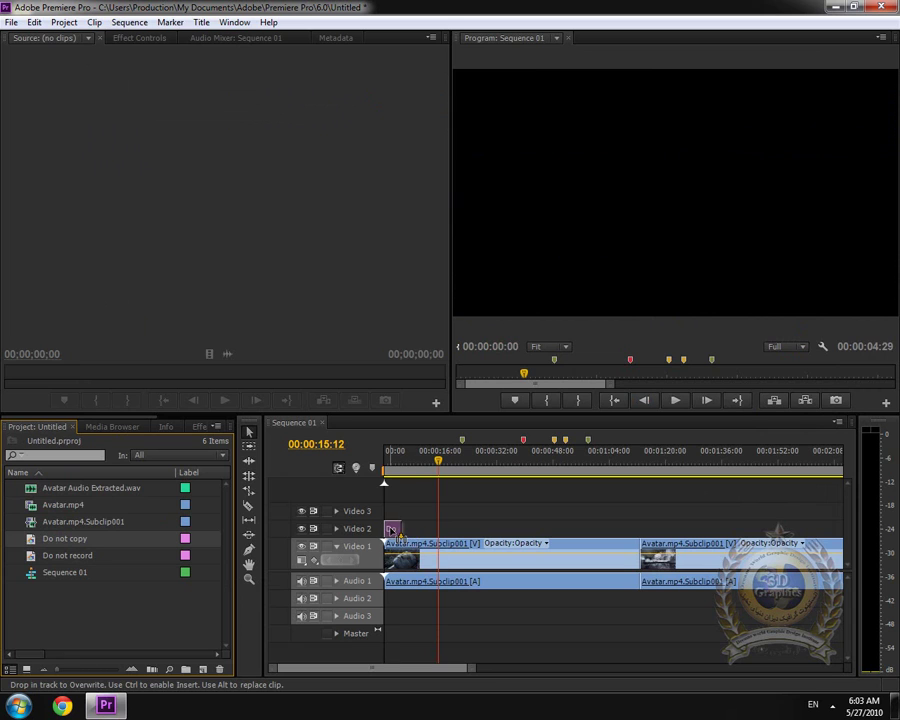
left_click_drag(394, 466, 397, 466)
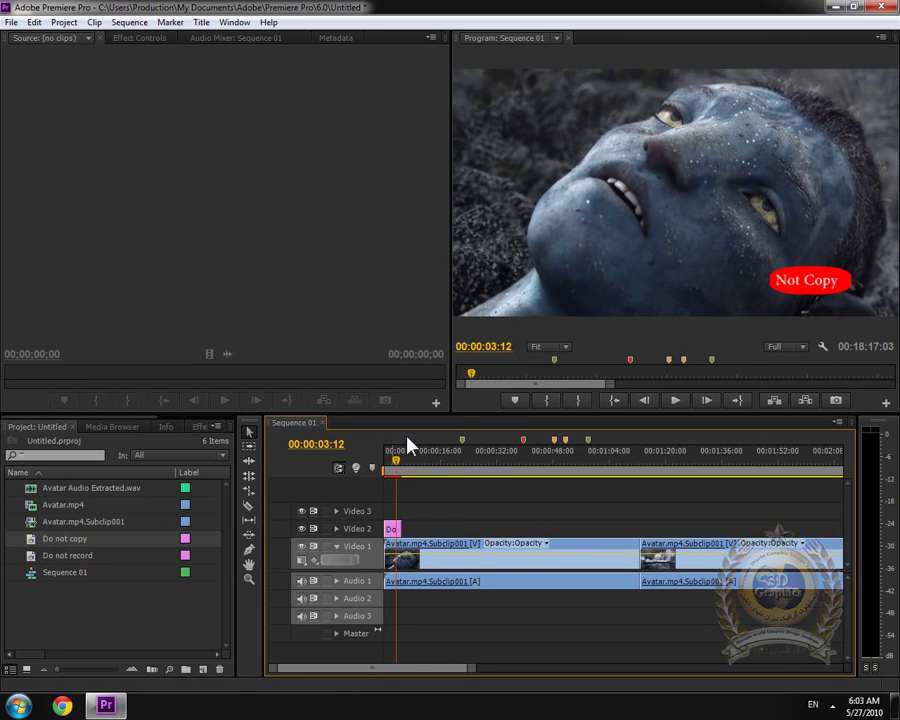
left_click(210, 24)
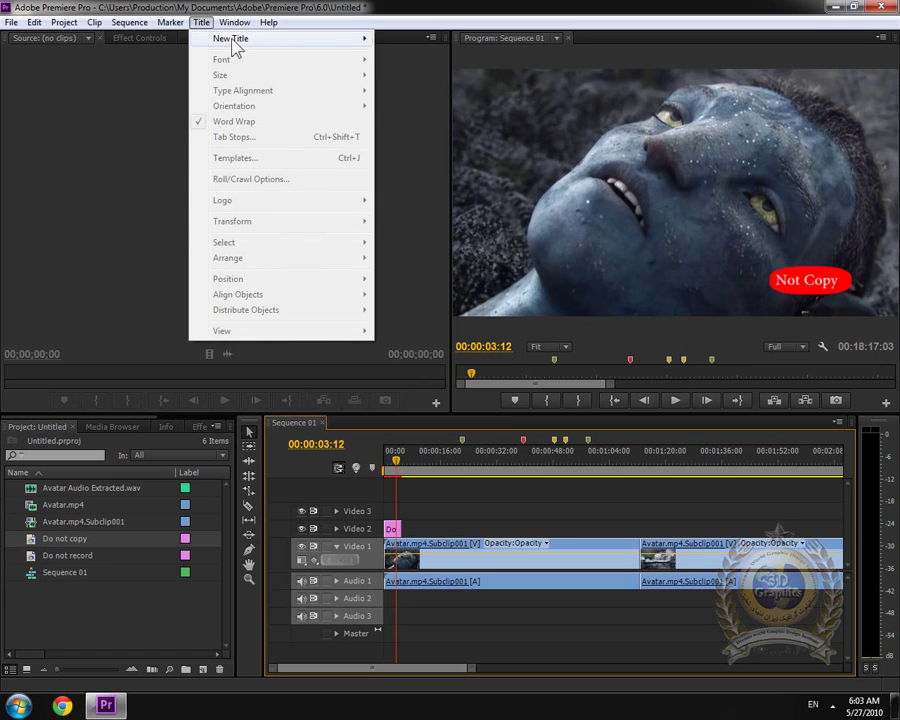
mouse_move(231, 40)
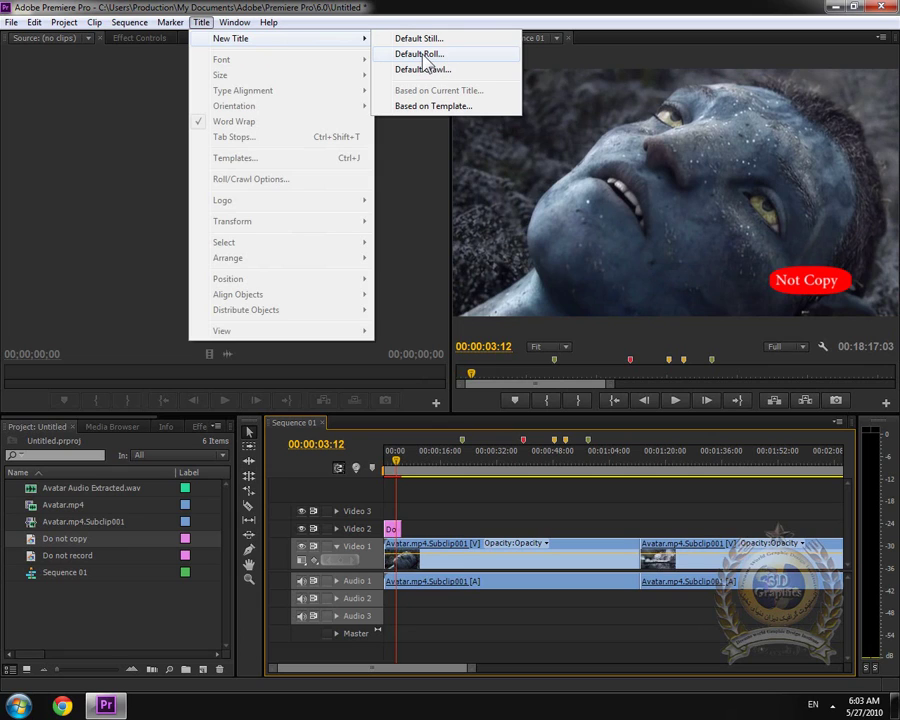
- Create a Default Roll title named 'Advertise' and pick the Type tool
left_click(422, 55)
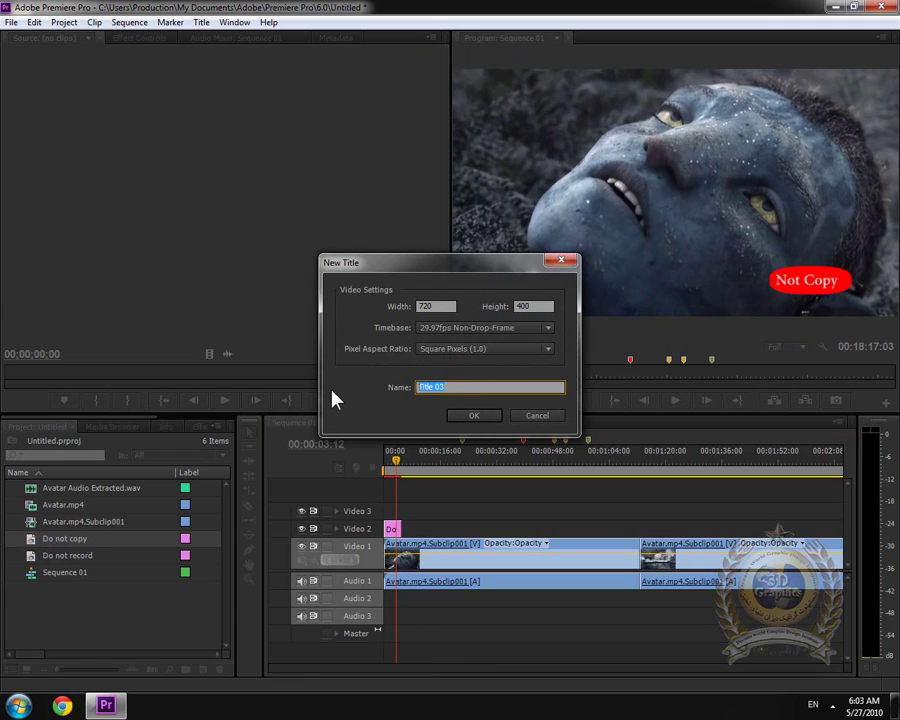
type("Advertise")
key("Return")
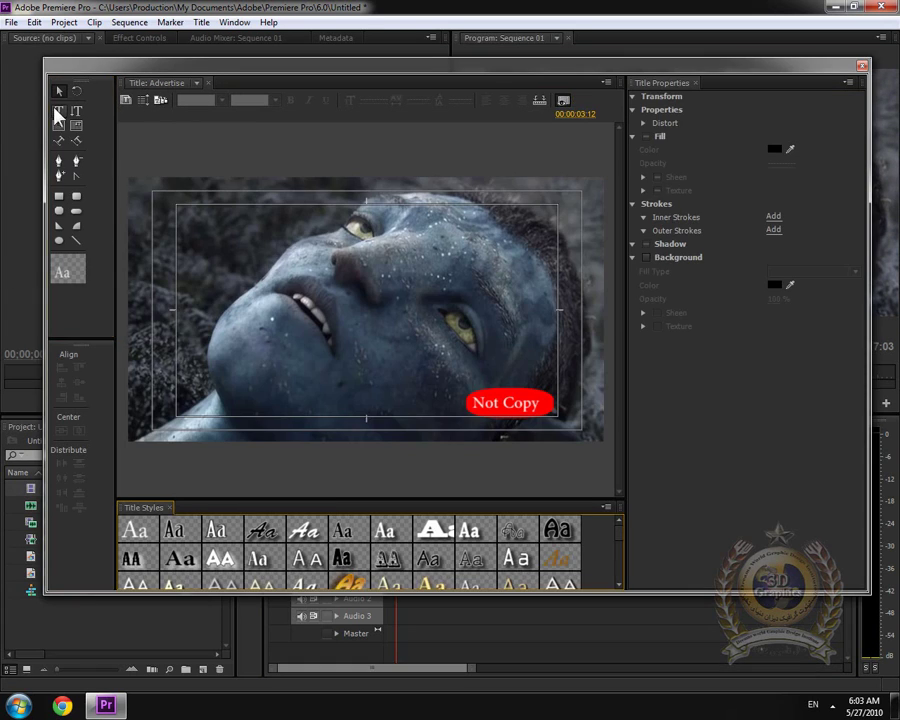
left_click(58, 111)
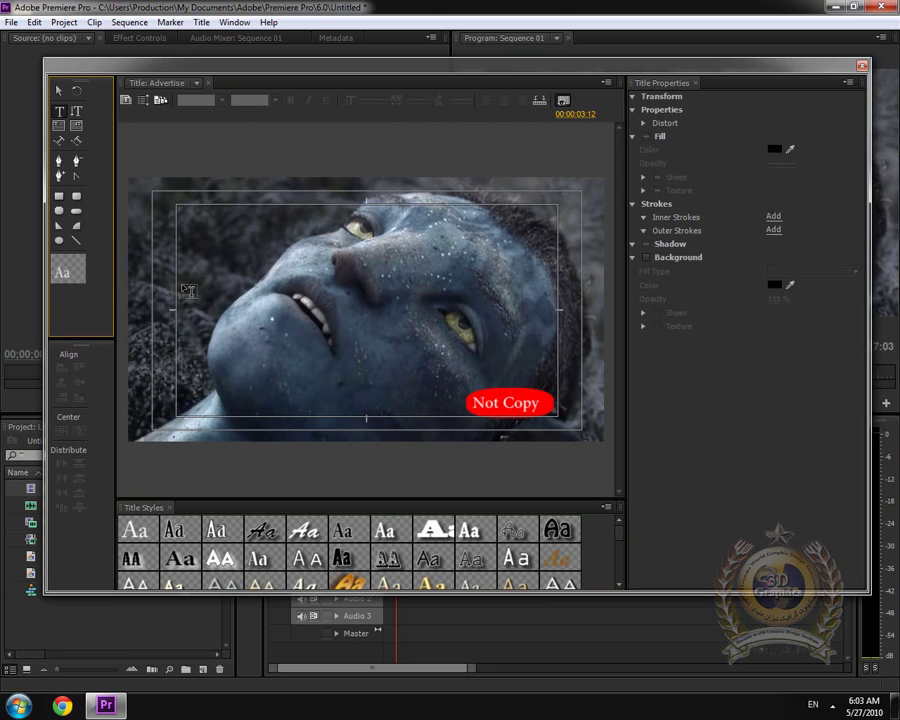
- Draw a tall text box at the top-left and type 'This Movie is Blue ray' over four lines
left_click(178, 208)
left_click_drag(248, 378, 265, 436)
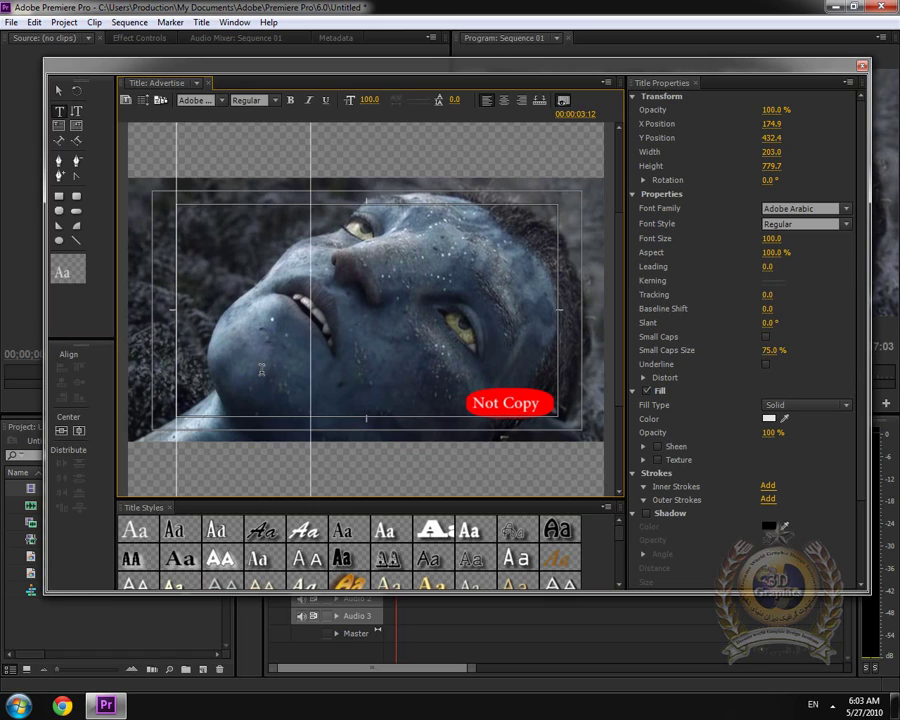
type("T")
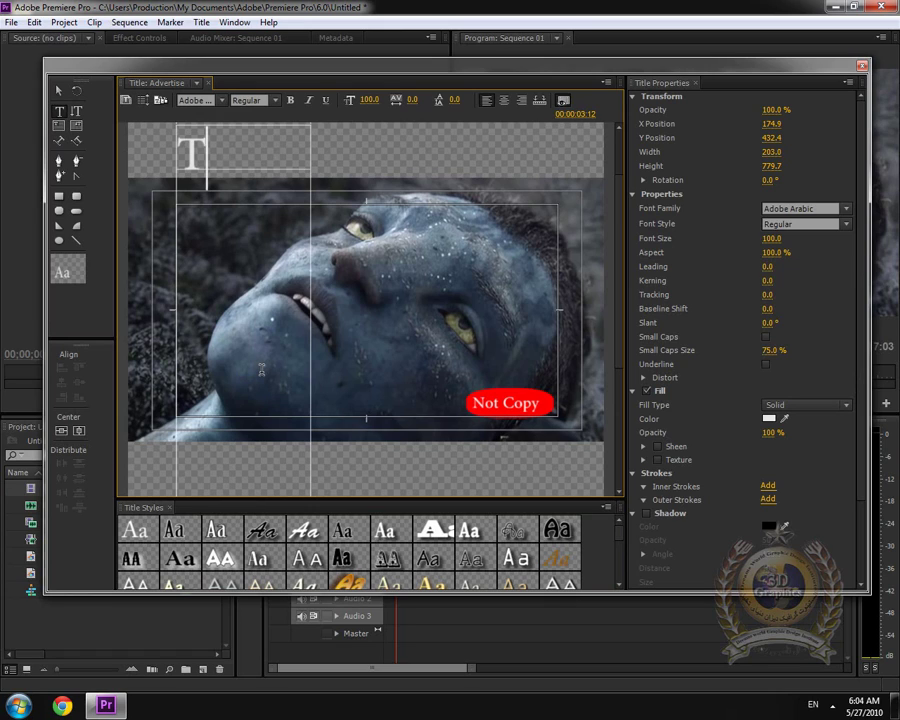
type("his")
key("Return")
type("Mo")
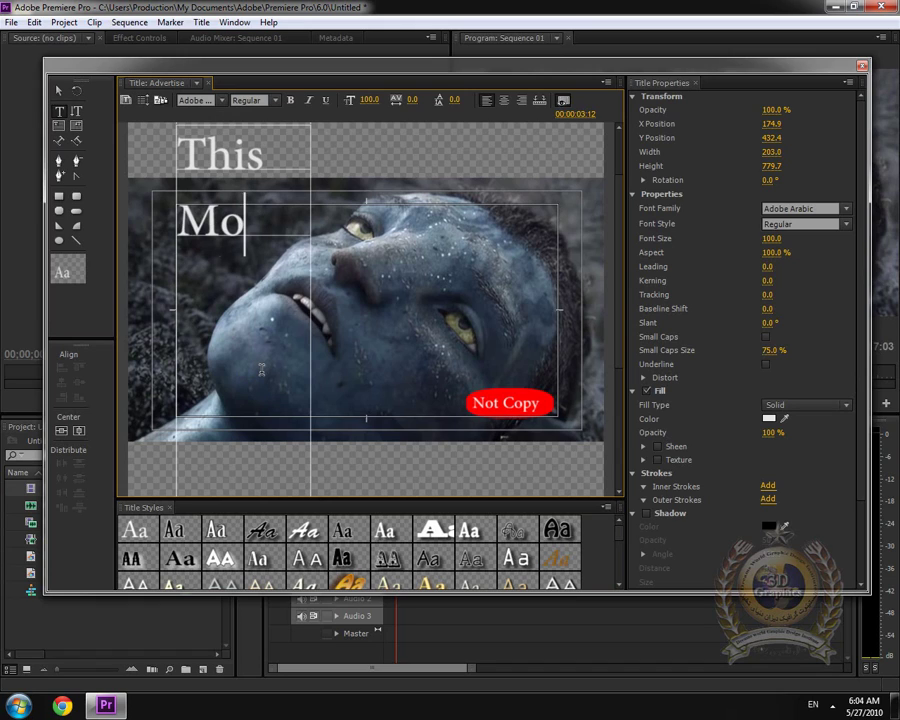
type("vie")
key("Return")
type("4s")
key("BackSpace")
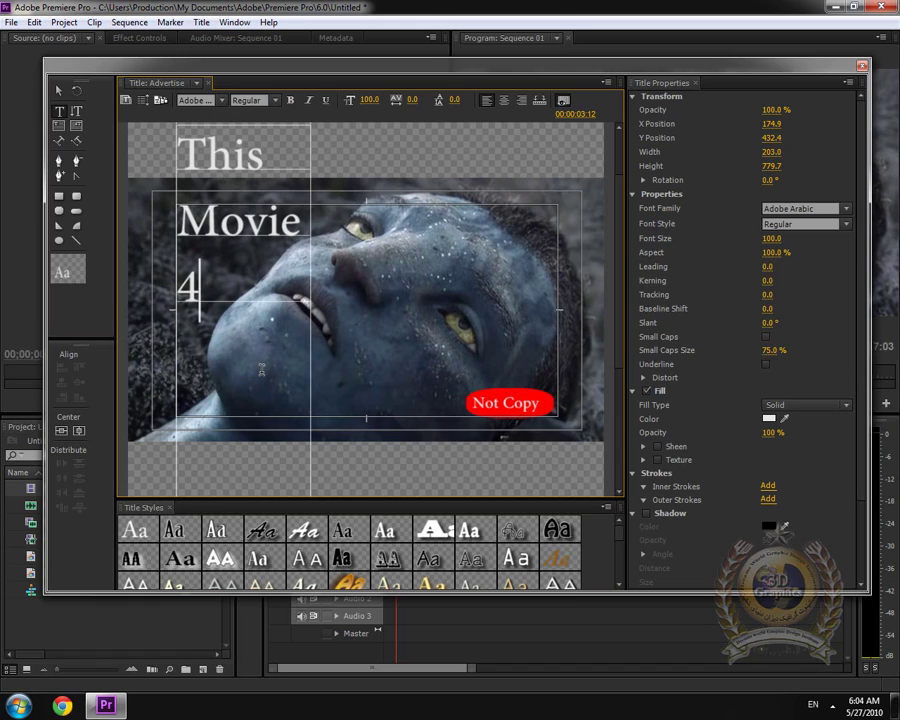
key("BackSpace")
type("is")
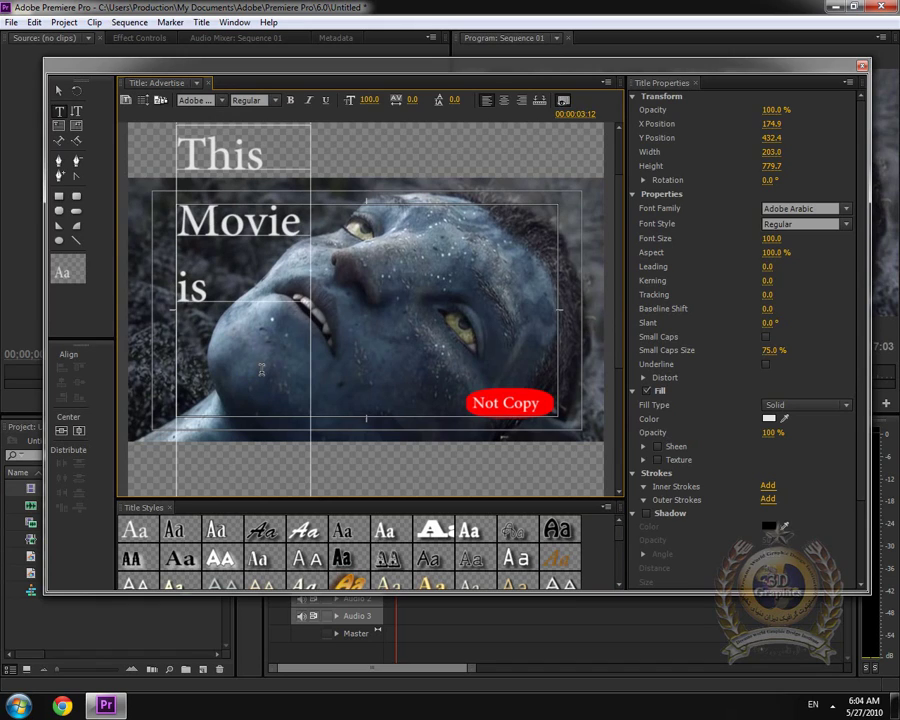
type(" Blue")
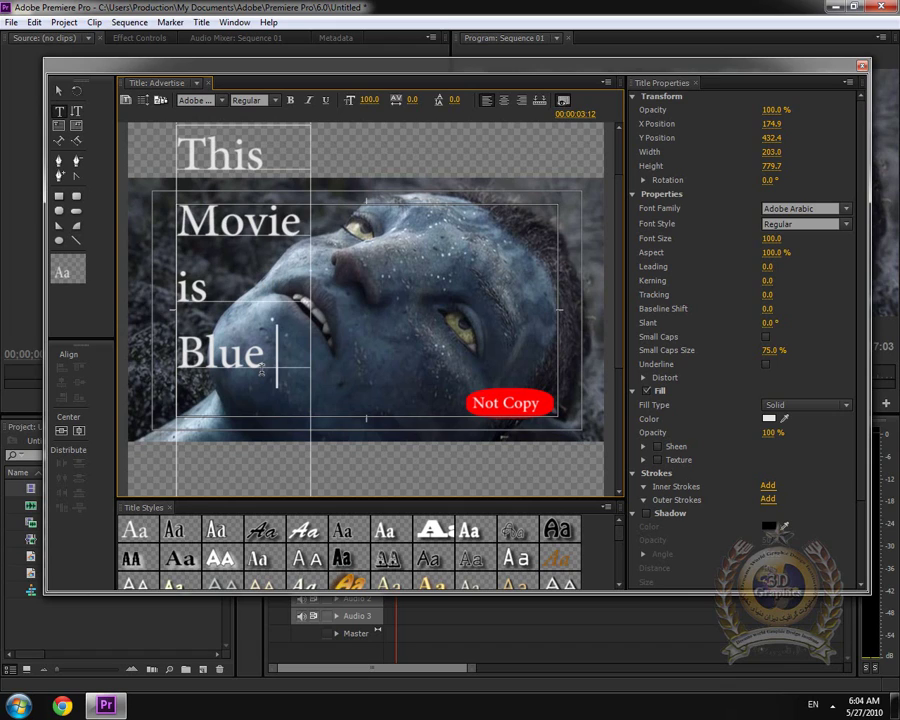
key("Return")
type("ray")
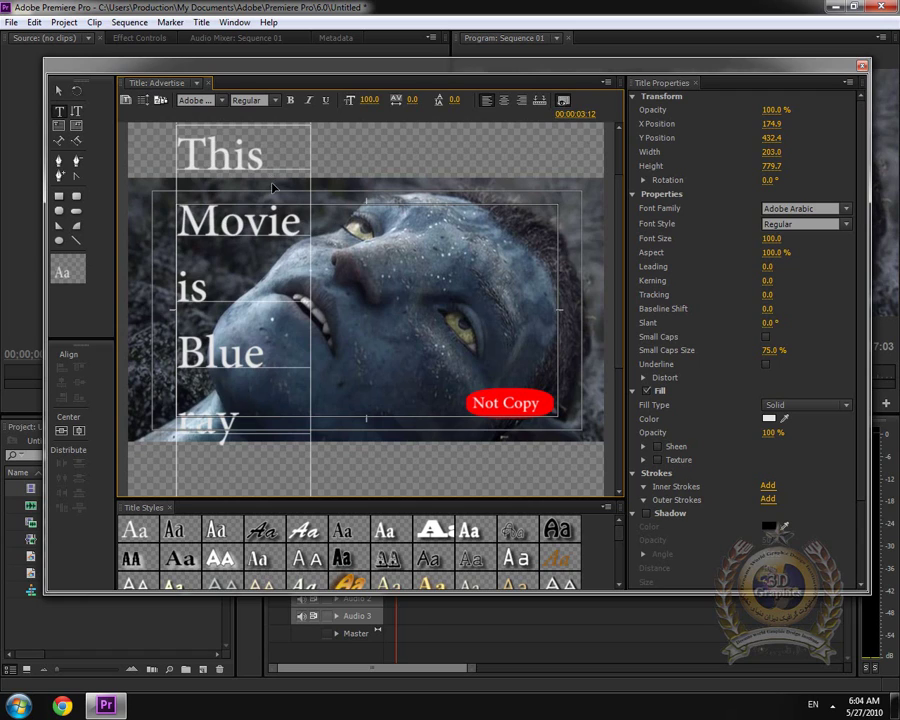
- Set all the text to size 28 and colour it red sampled from the Not Copy badge
key("ctrl+a")
mouse_move(369, 100)
left_mouse_down()
mouse_move(340, 100)
mouse_move(352, 100)
left_mouse_up()
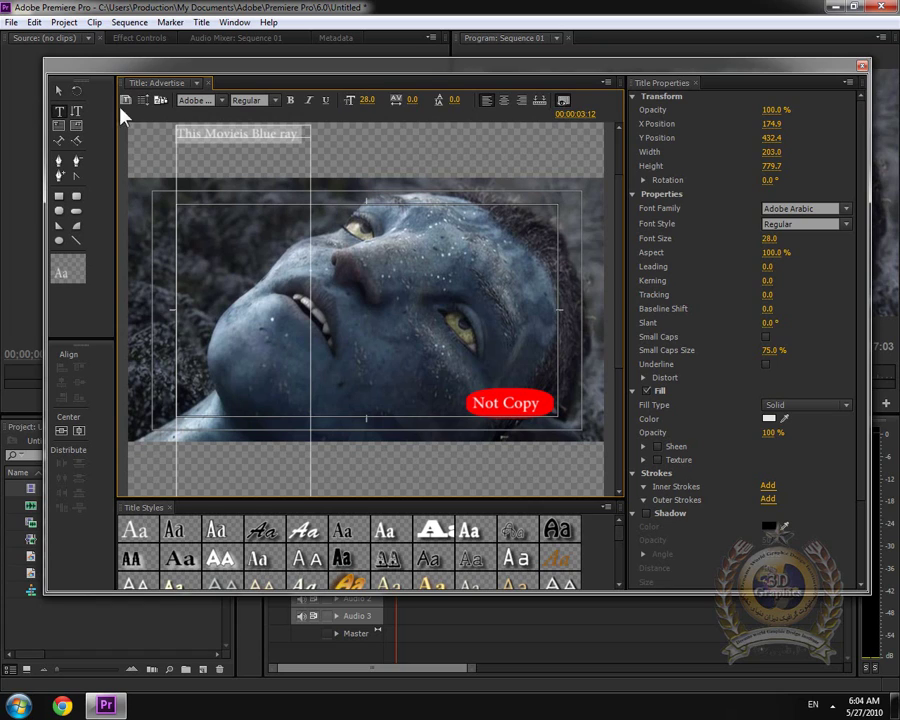
left_click(784, 418)
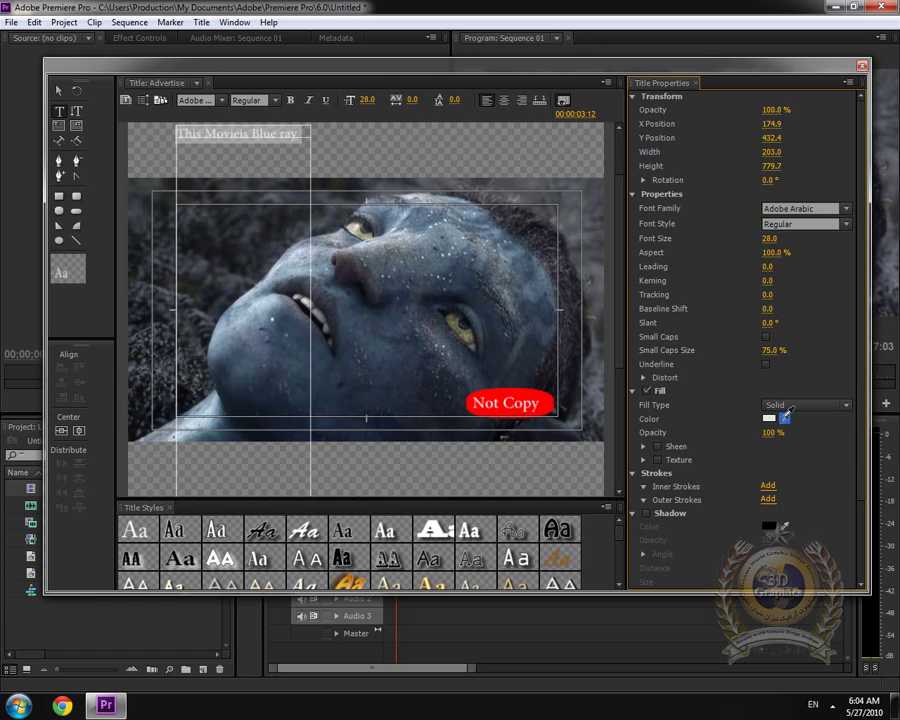
left_click(550, 400)
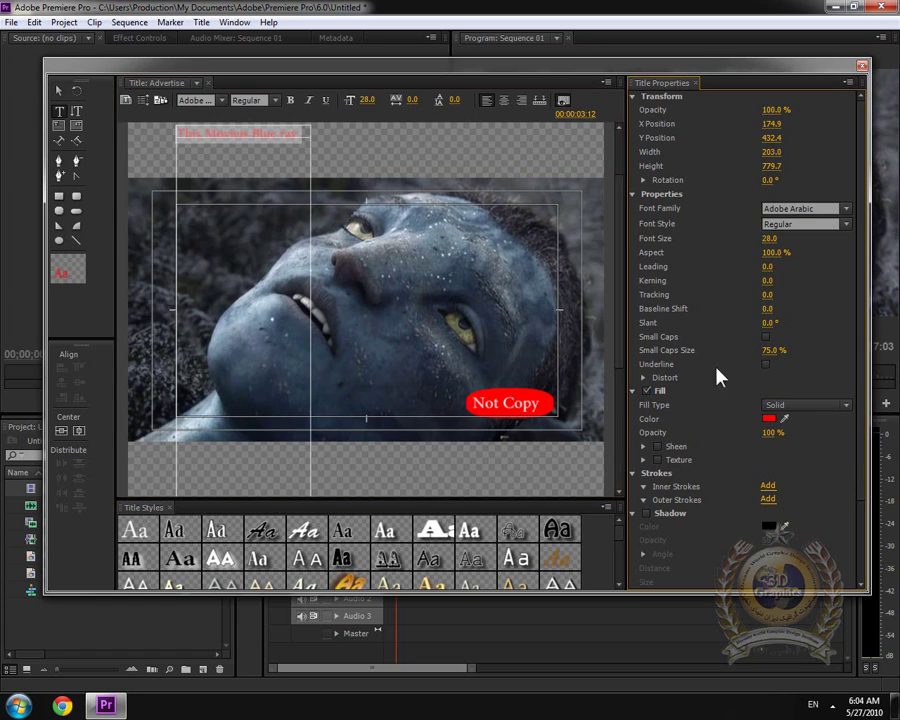
- Close the Titler, place Advertise on Video 2 after Do not copy, and preview around 00:00:05:12
left_click(862, 66)
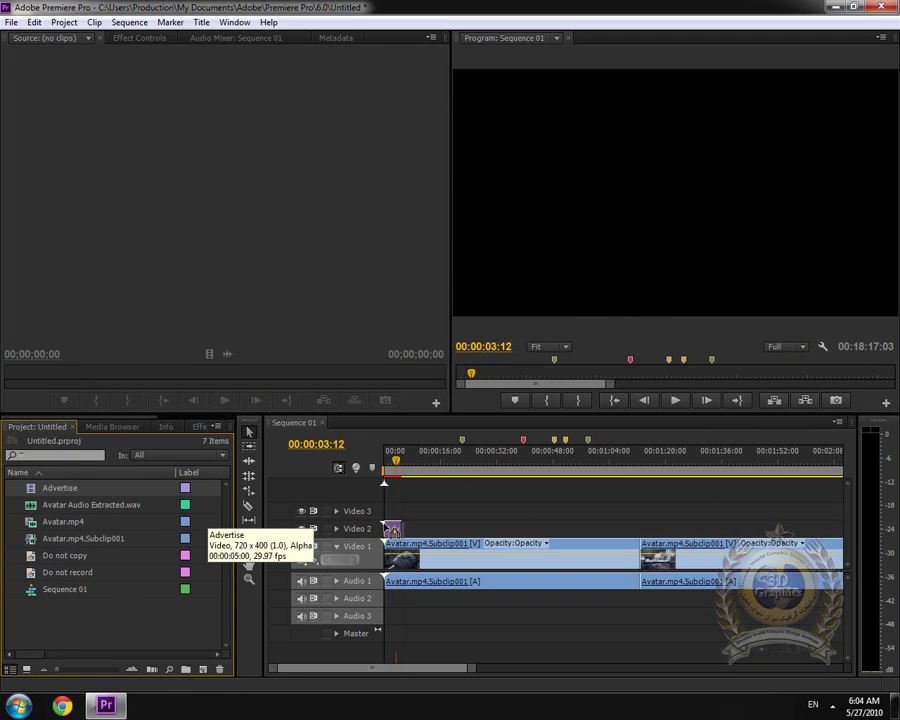
left_click_drag(31, 490, 415, 513)
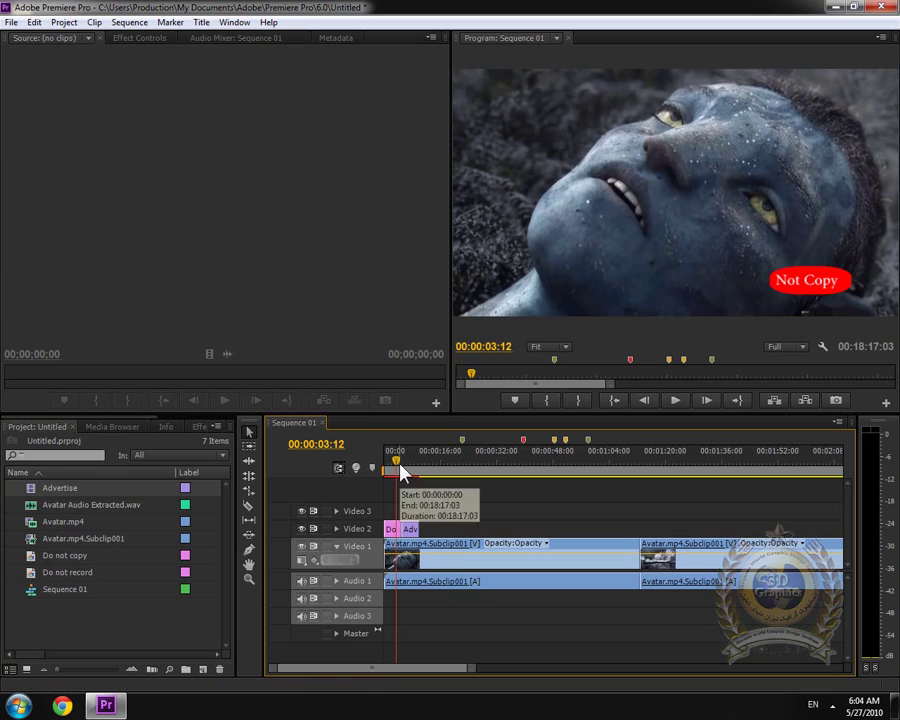
left_click(401, 465)
left_click(675, 401)
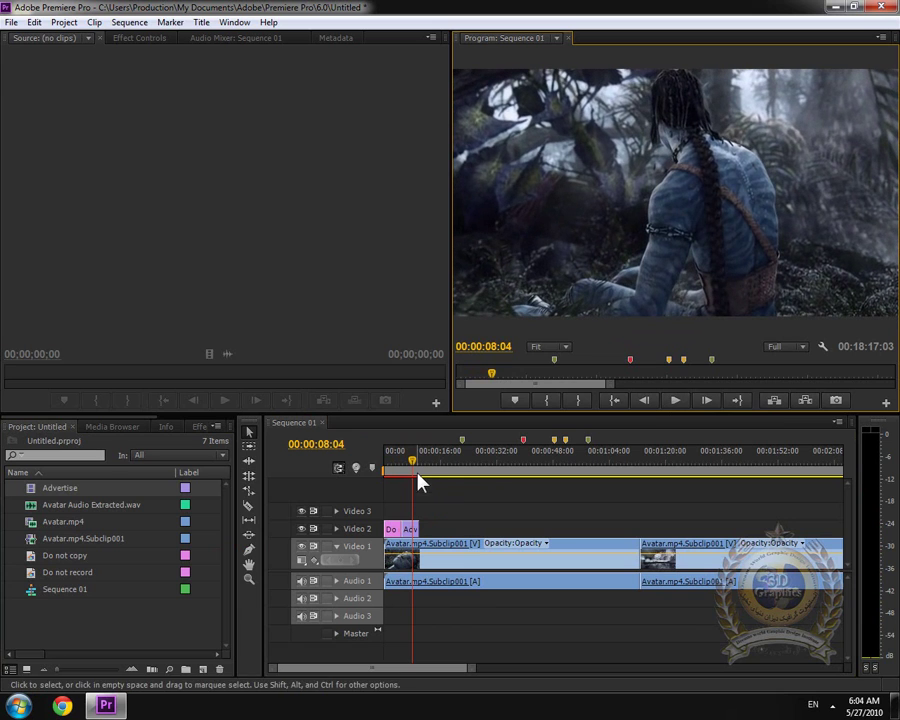
left_click_drag(402, 466, 411, 468)
left_click_drag(407, 474, 404, 472)
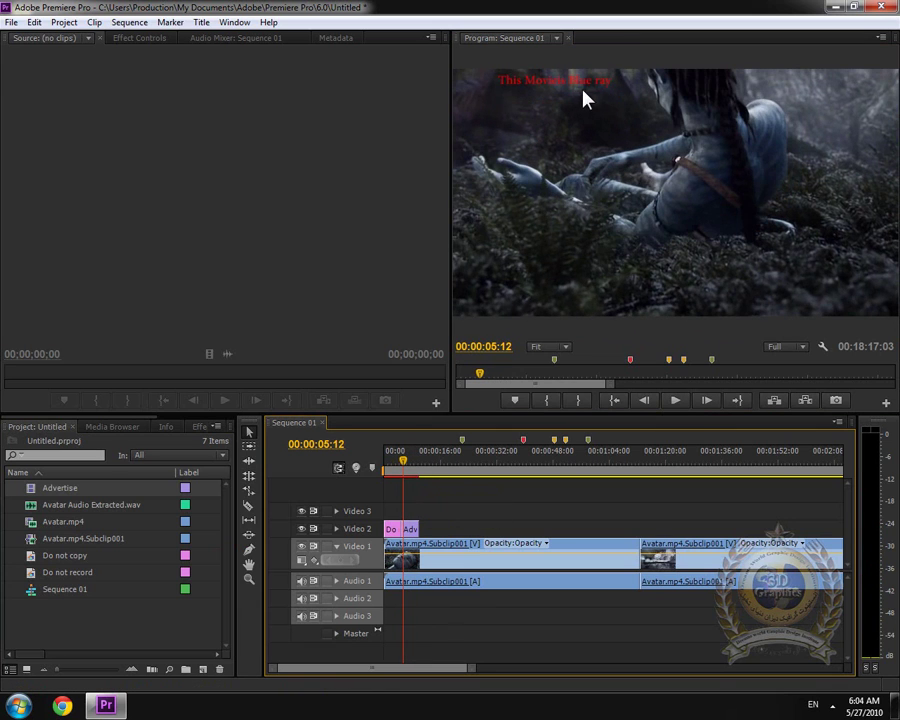
- Reopen the Advertise title and move its text down to Y 742.8
double_click(31, 495)
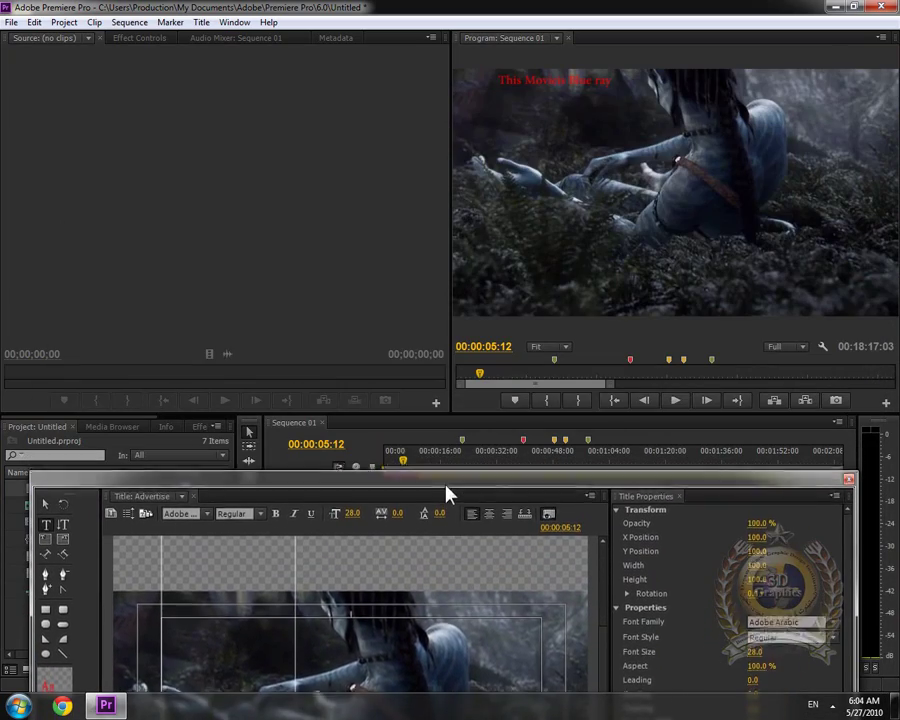
mouse_move(462, 78)
left_mouse_down()
mouse_move(440, 500)
mouse_move(397, 465)
mouse_move(510, 225)
left_mouse_up()
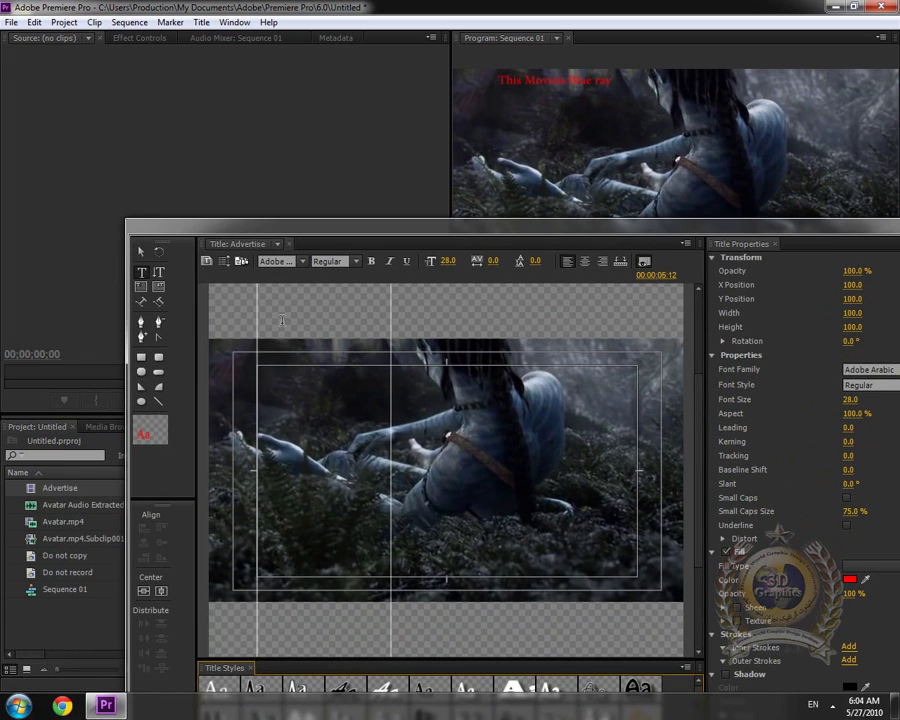
left_click(141, 251)
left_click_drag(307, 393, 308, 440)
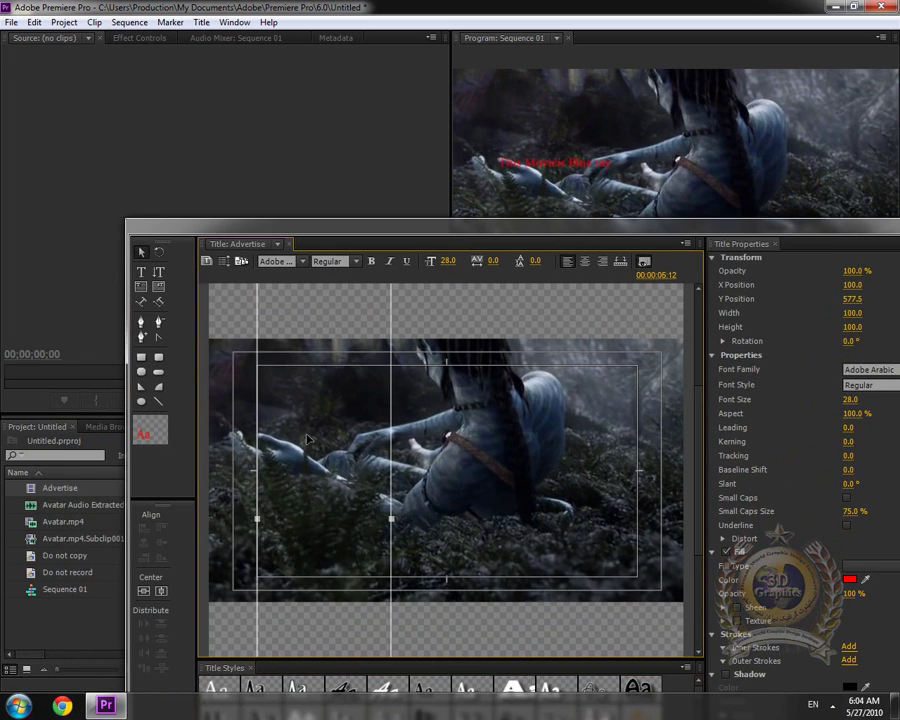
left_click_drag(322, 336, 322, 437)
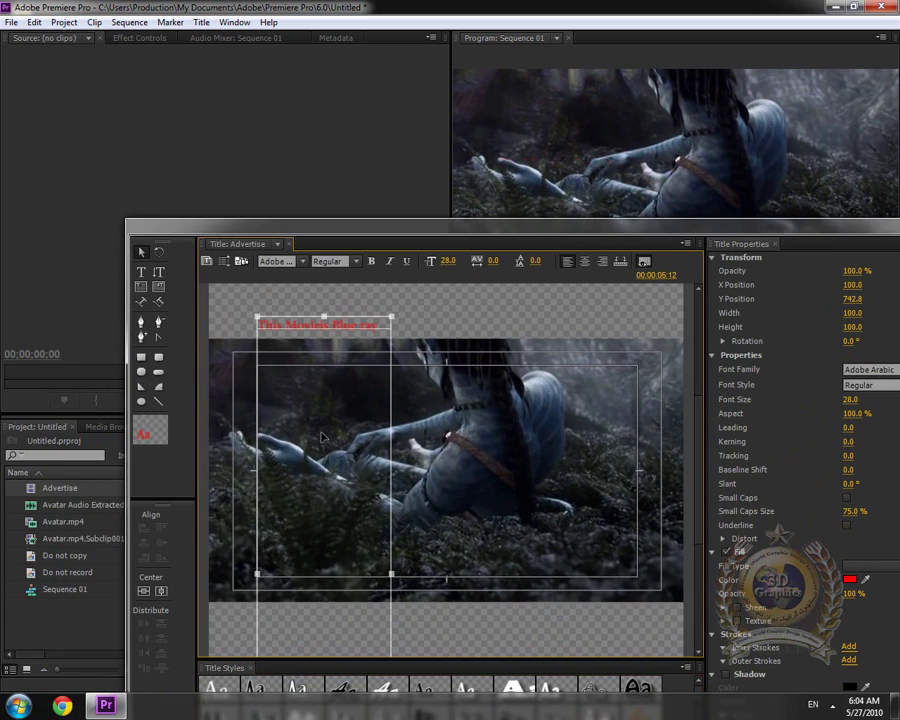
- Fix the title text by inserting the missing letter 'i'
double_click(322, 327)
left_click(322, 330)
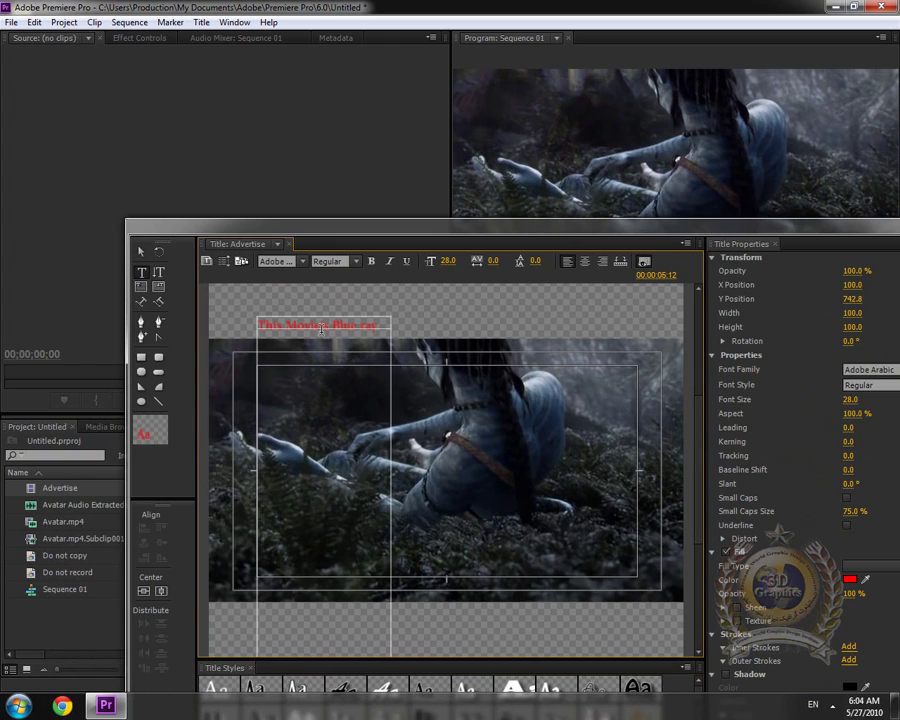
type("i")
- Set the roll to start and end off screen in Roll/Crawl Options
left_click(143, 252)
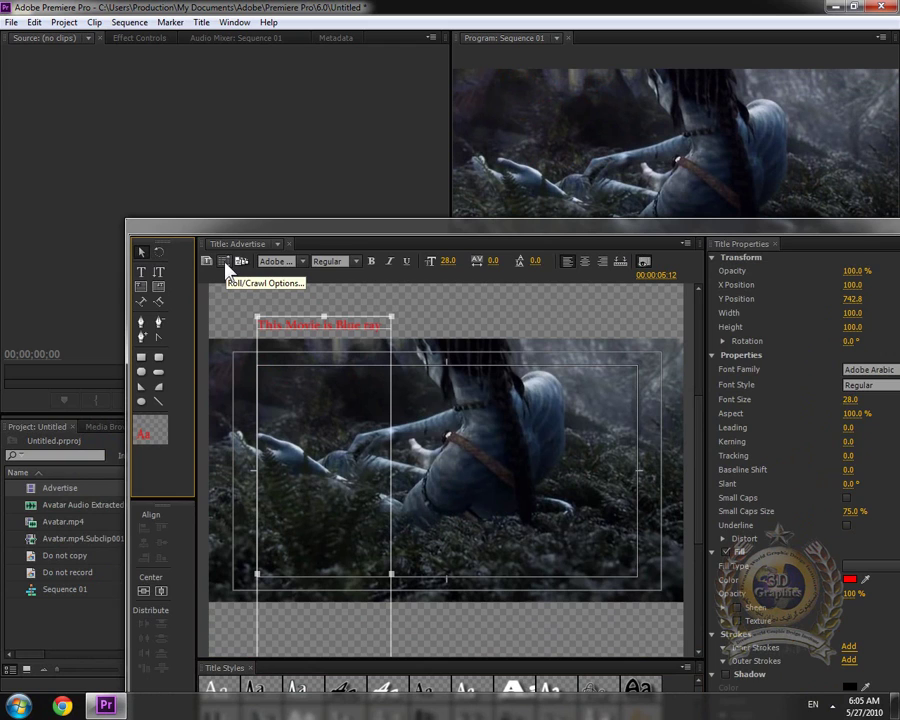
left_click(224, 262)
left_click(379, 378)
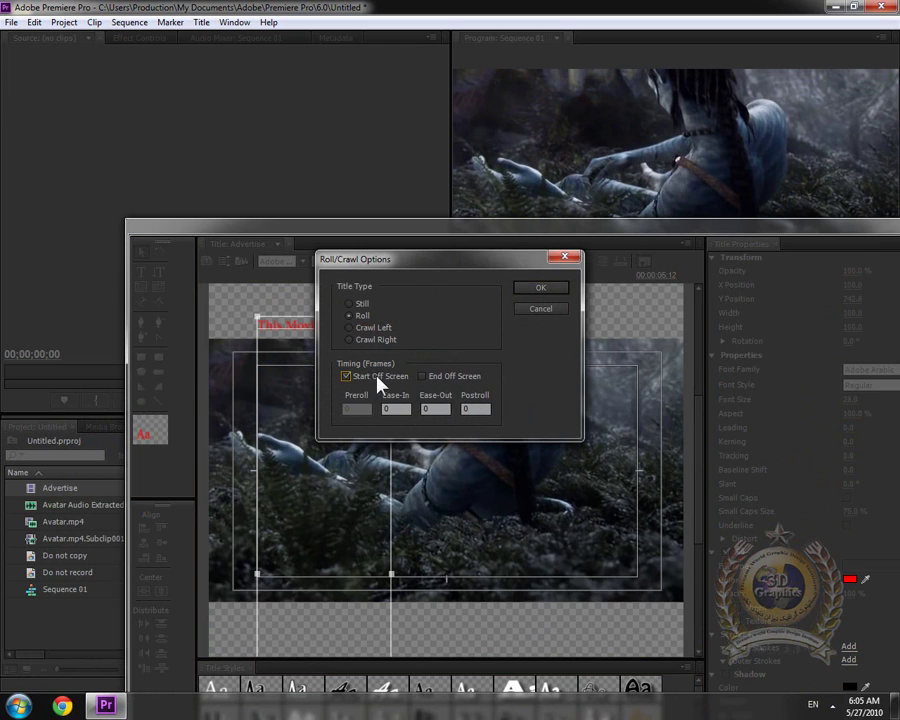
left_click(459, 383)
left_click(540, 288)
left_click_drag(884, 233, 702, 228)
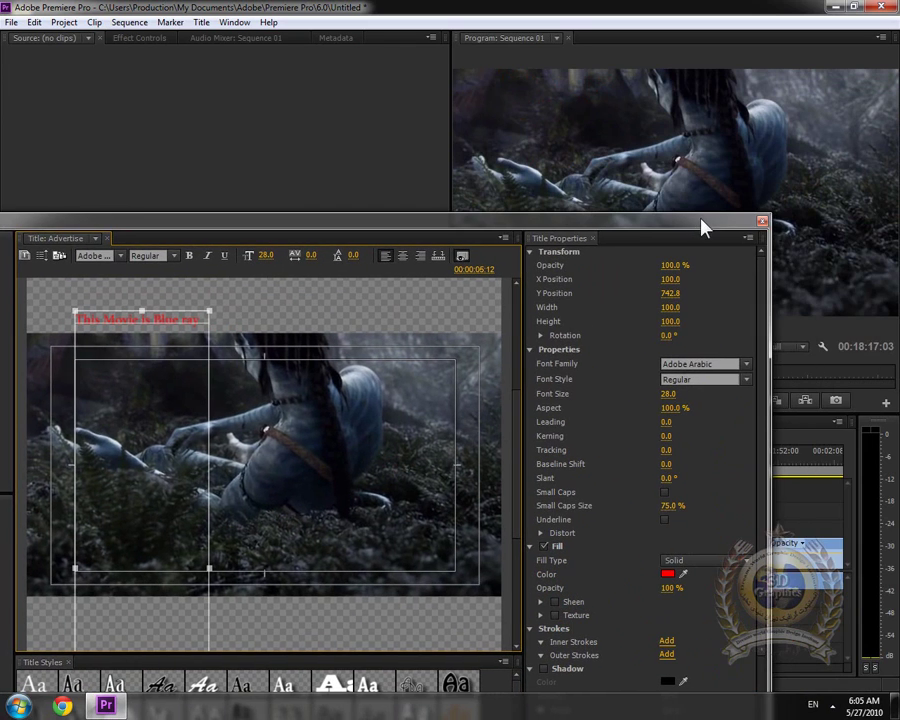
- Close the Titler and play the sequence from 00:00:03:00 to watch the red title roll
left_click(762, 222)
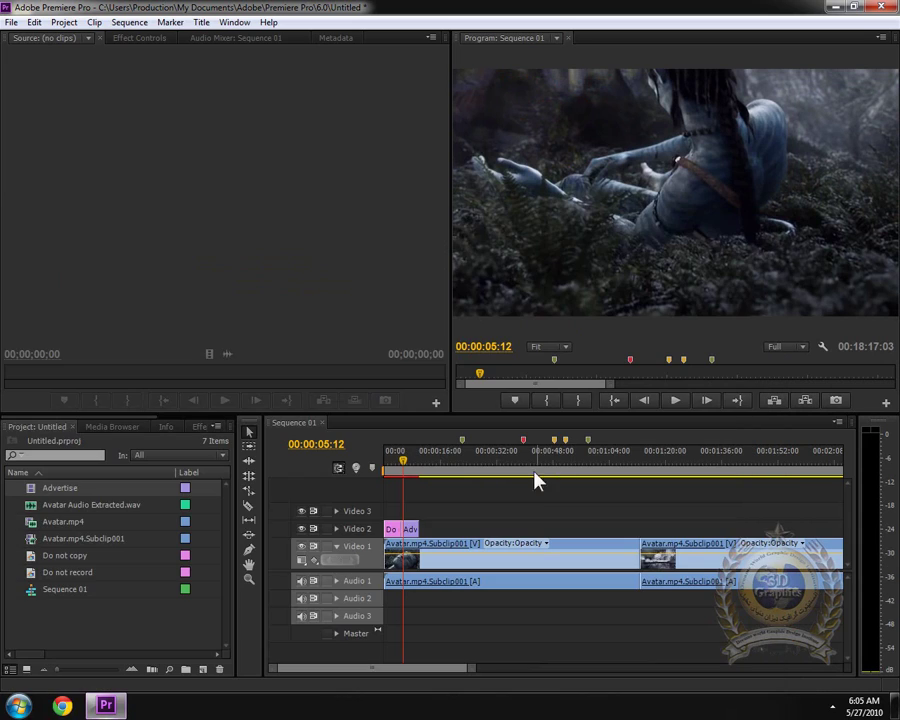
left_click(395, 470)
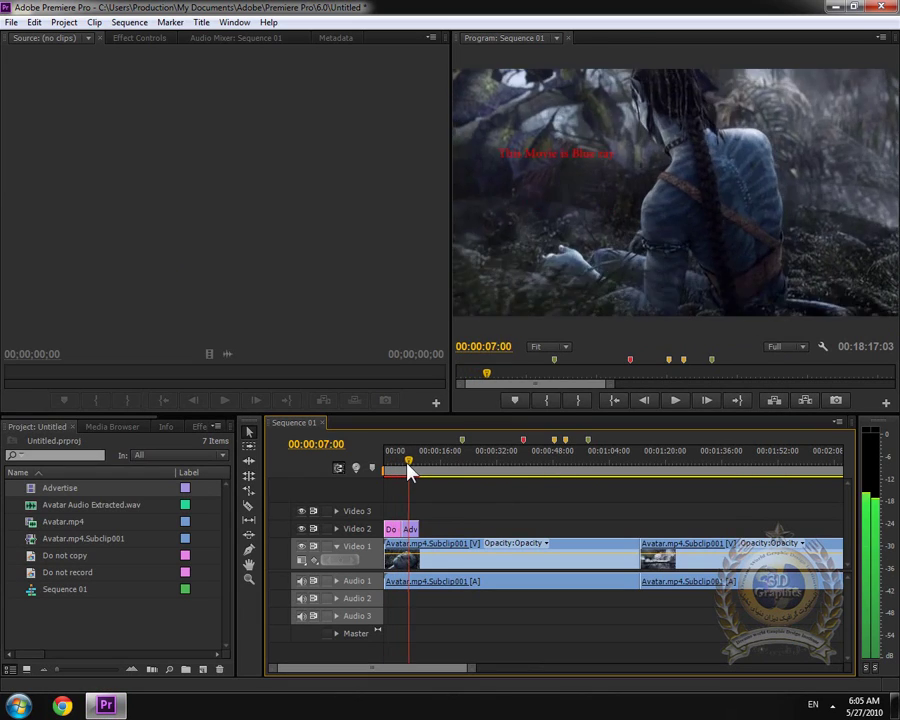
left_click_drag(395, 470, 398, 467)
left_click(676, 401)
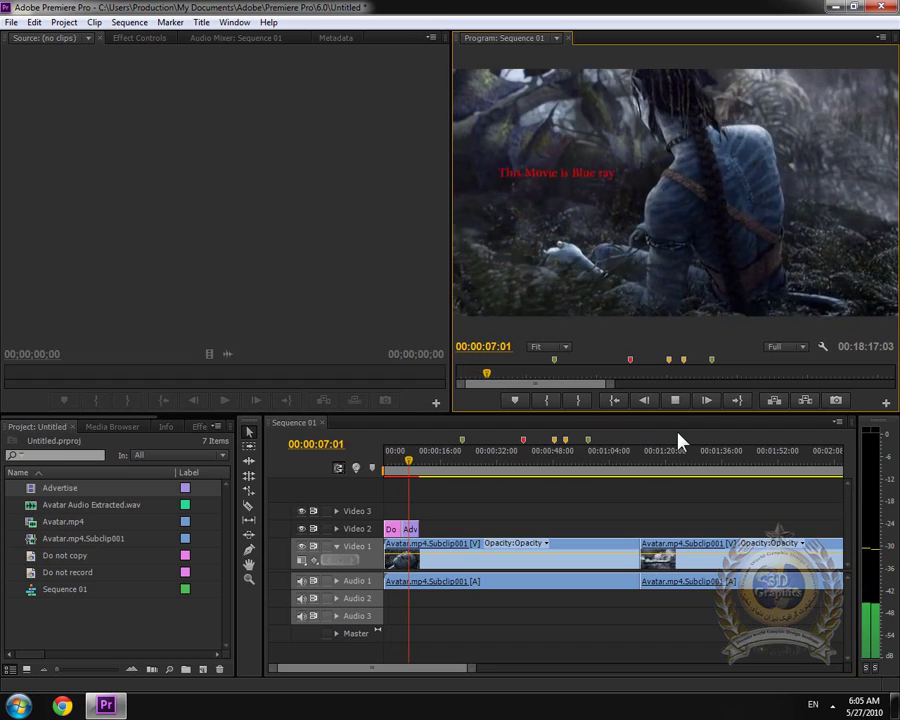
- Park the playhead at 00:00:07:00 and bring up the New Title choices
left_click_drag(412, 466, 408, 467)
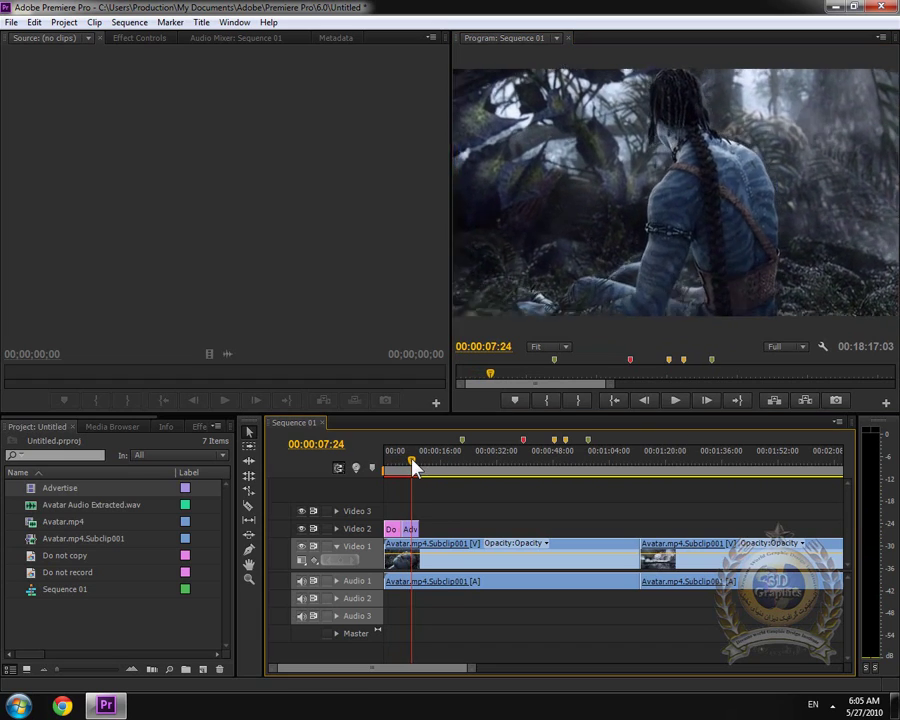
left_click(410, 467)
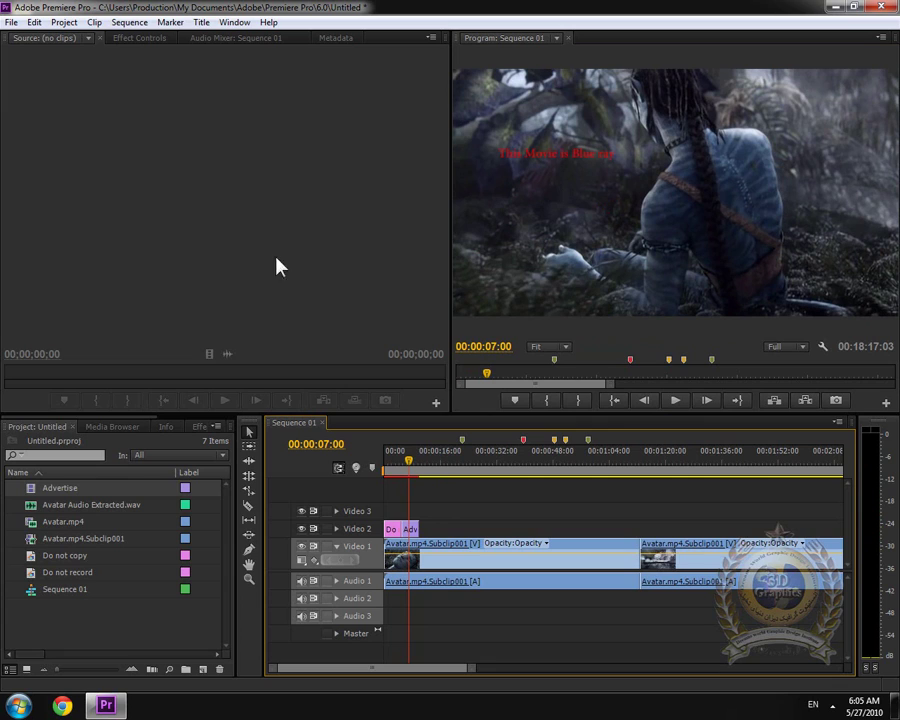
left_click(200, 27)
mouse_move(216, 38)
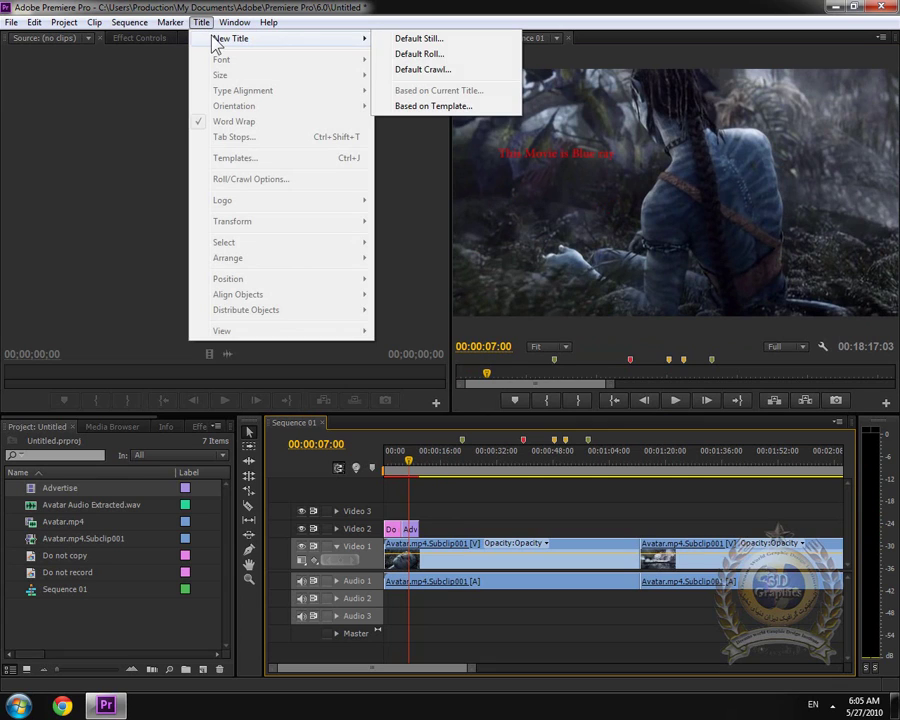
- Create a new Default Crawl title named News
left_click(449, 72)
type("News")
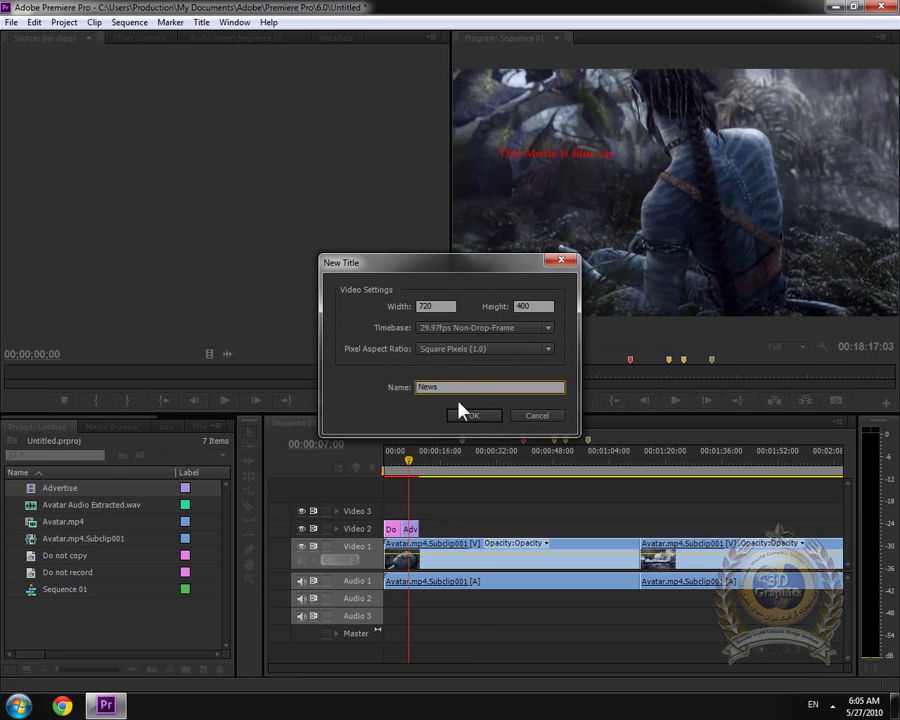
left_click(462, 413)
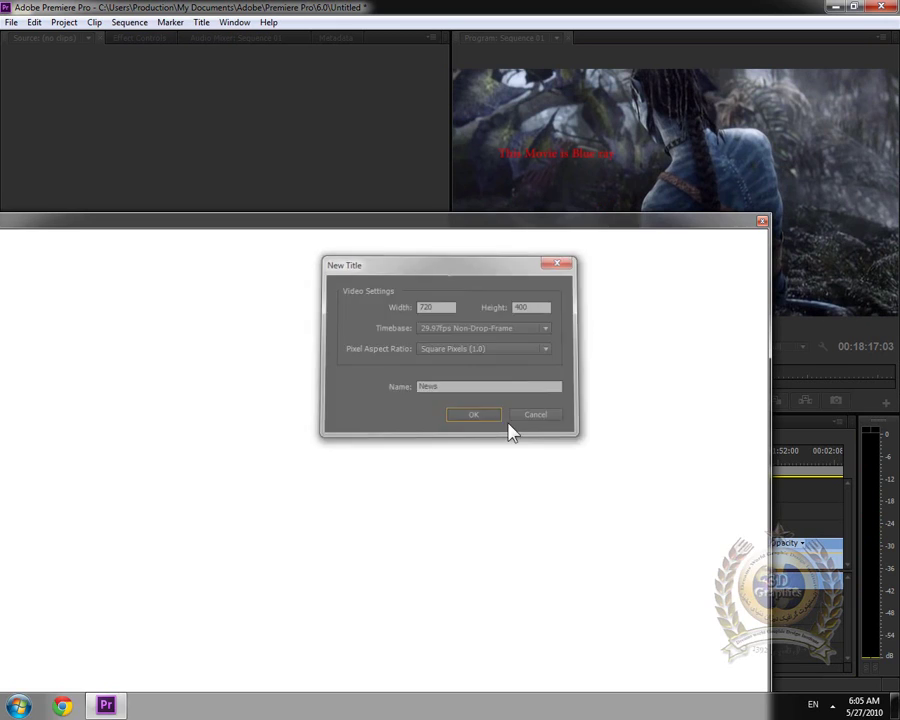
left_click_drag(382, 229, 470, 52)
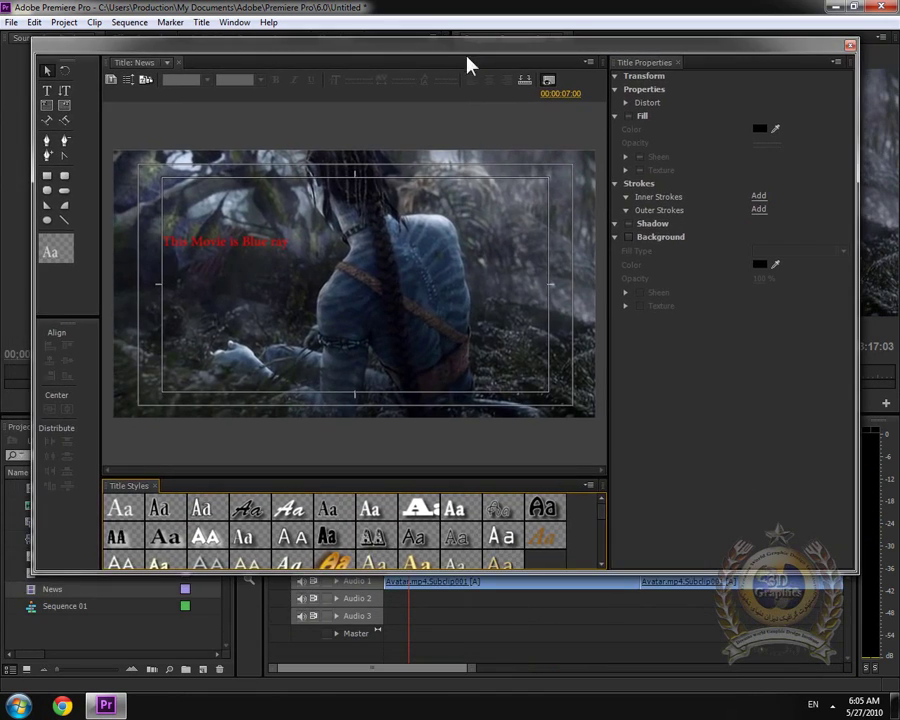
- Type a line of placeholder text in a text box across the lower frame
left_click(47, 90)
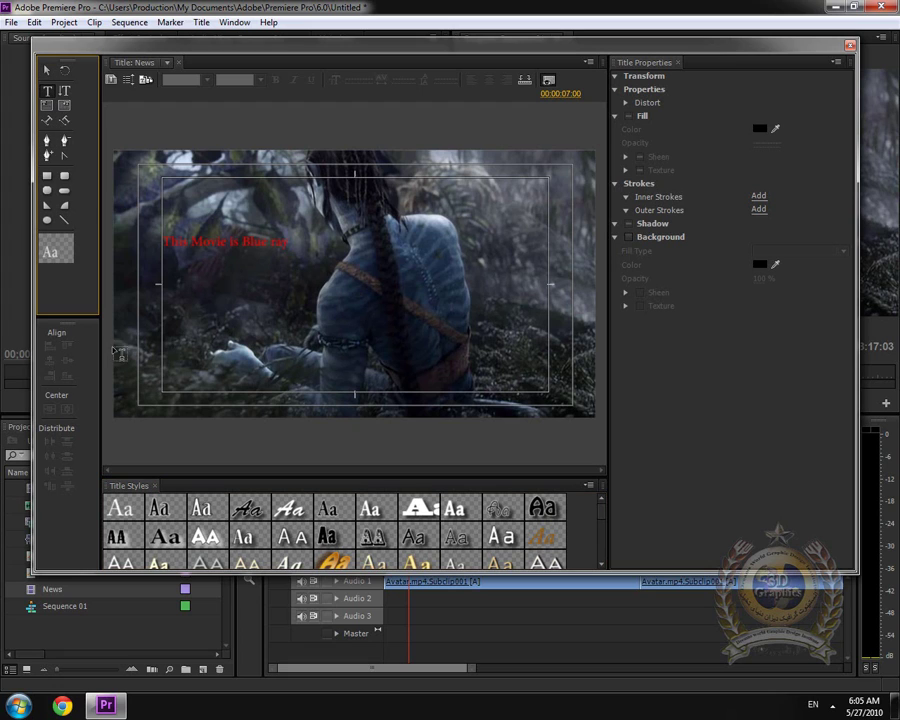
left_click(118, 352)
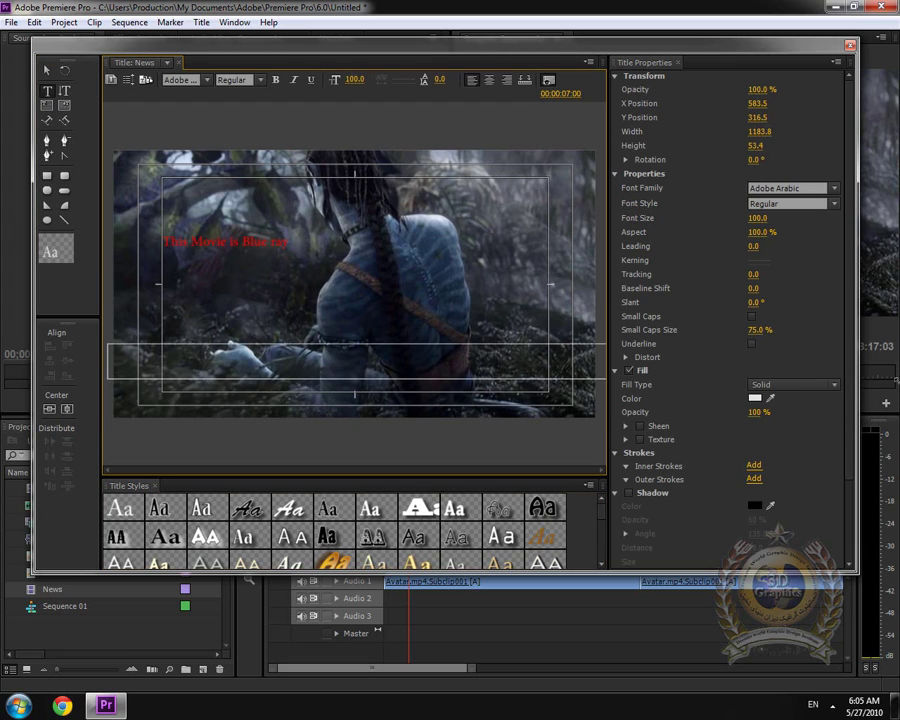
left_click_drag(354, 378, 354, 392)
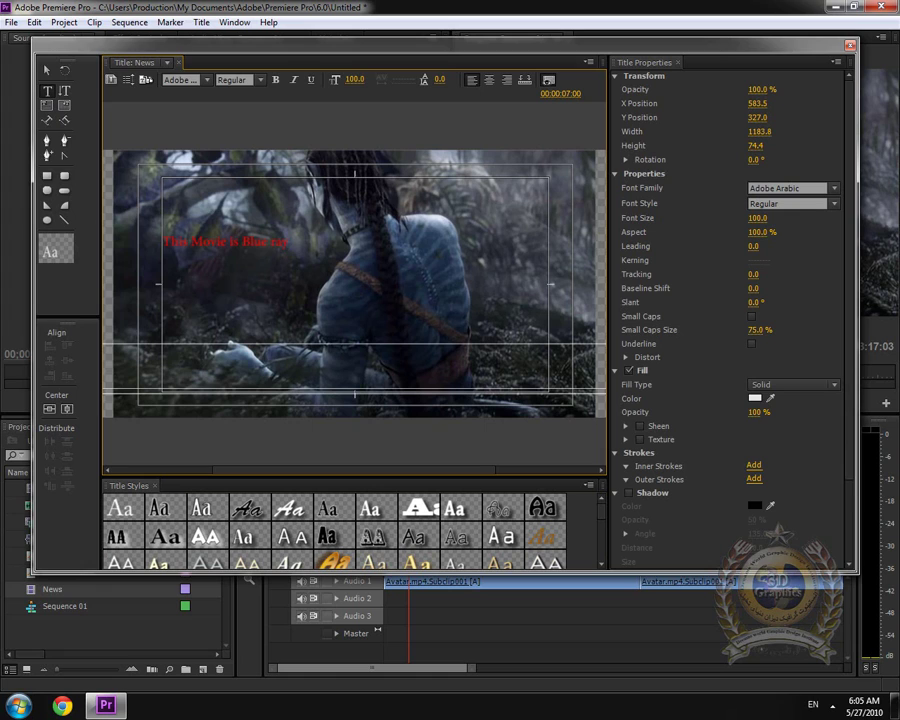
type("k;hs;akldjf;lska fsldk fsalfj asl;kf l;asdk")
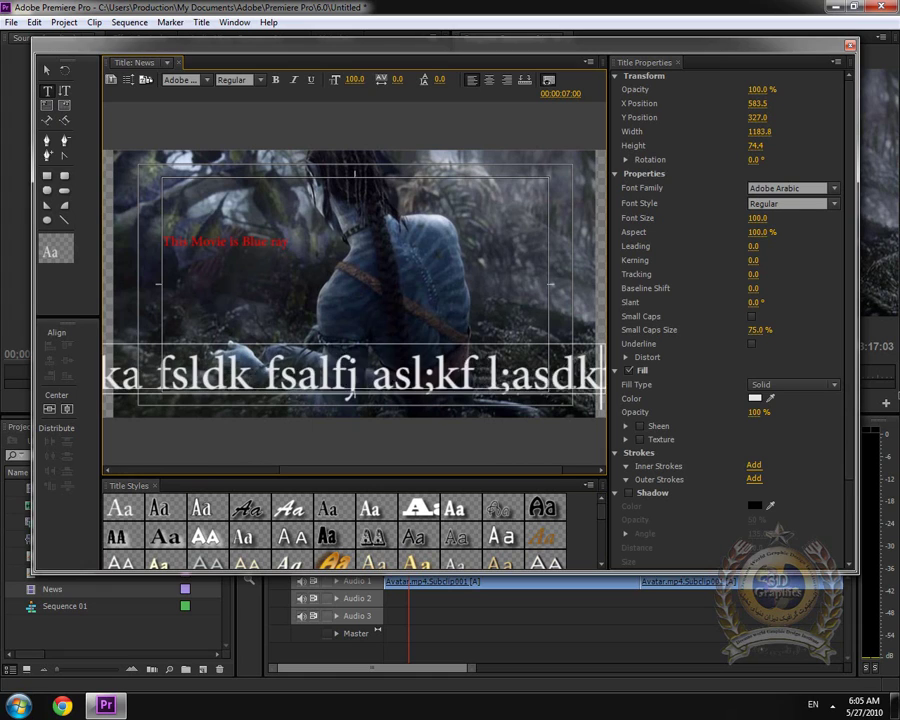
key("BackSpace")
key("BackSpace")
key("BackSpace")
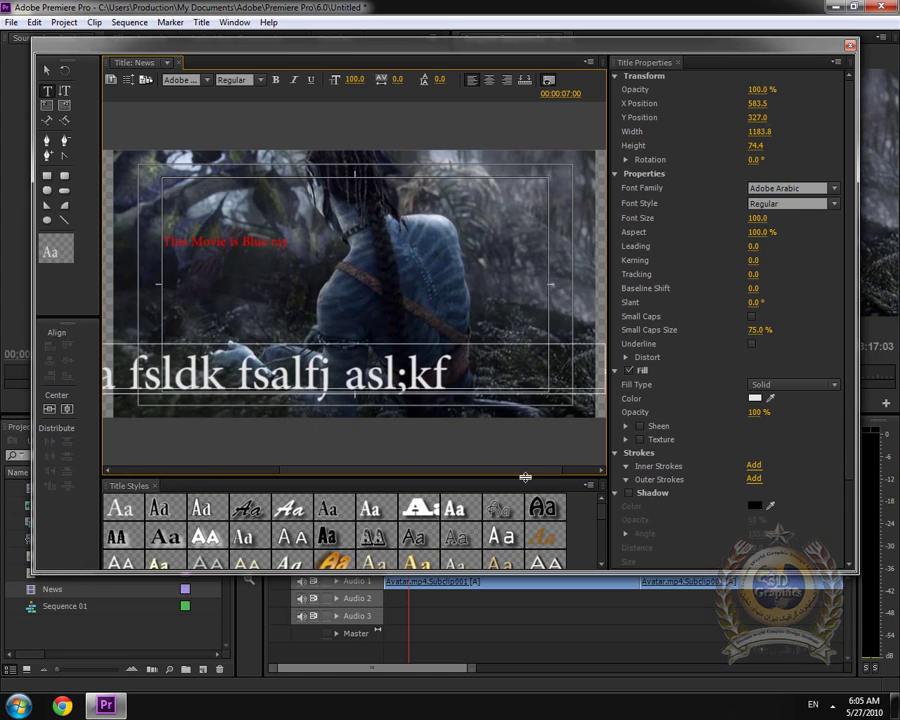
left_click(544, 434)
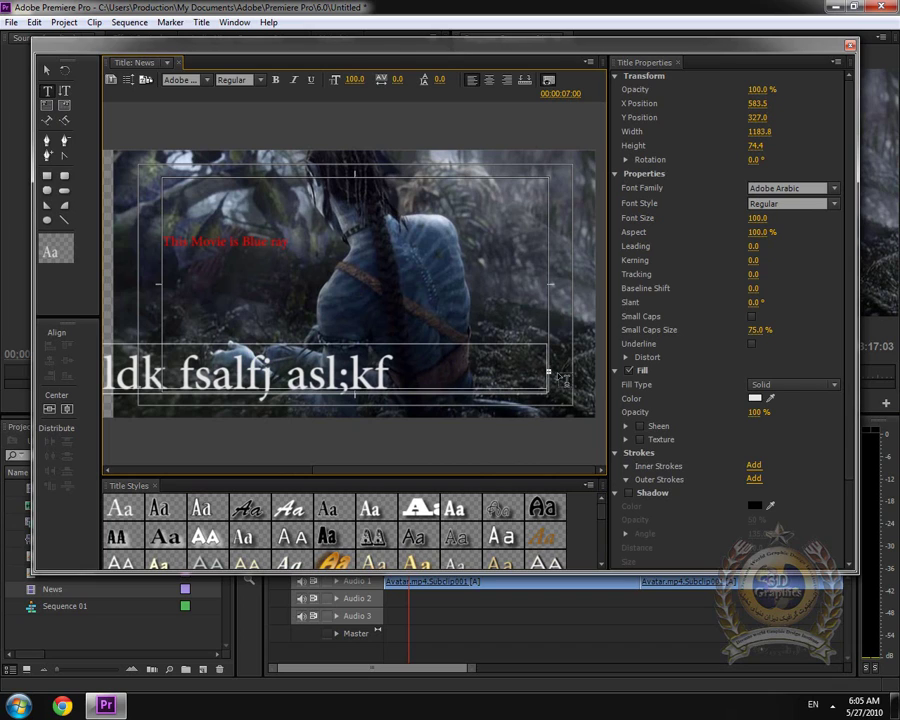
- Widen the text box, set Crawl Left with Start and End Off Screen, and close the Titler
left_click(46, 70)
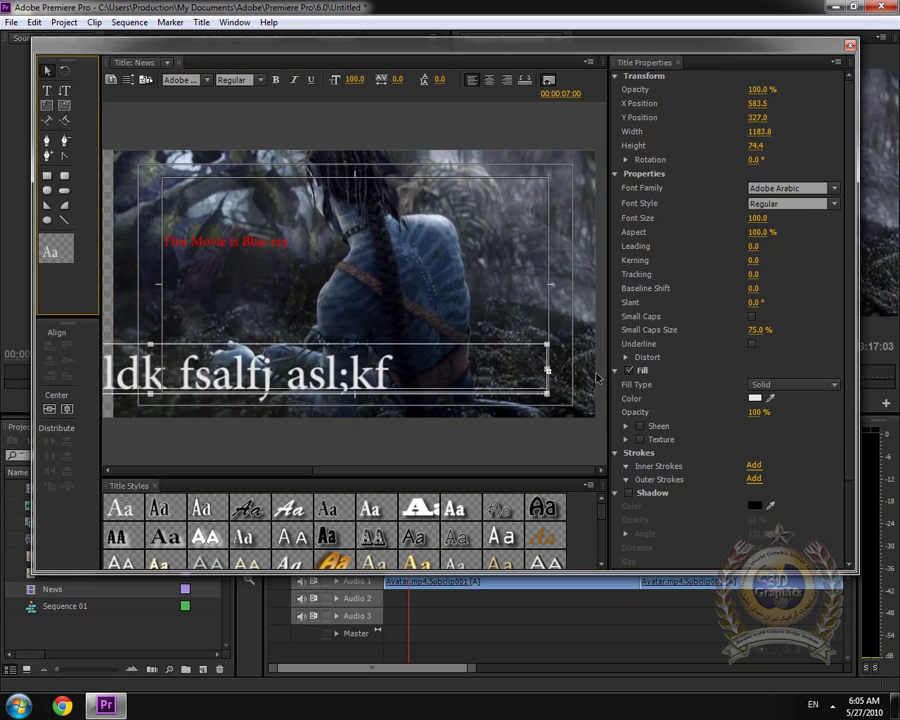
left_click_drag(548, 370, 598, 372)
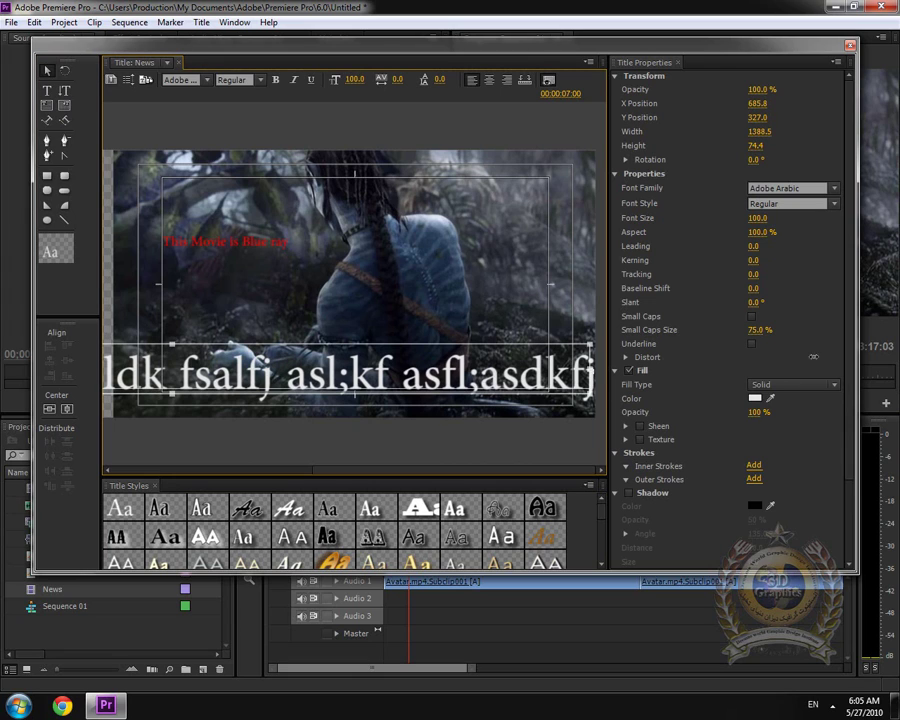
left_click(128, 79)
left_click(362, 330)
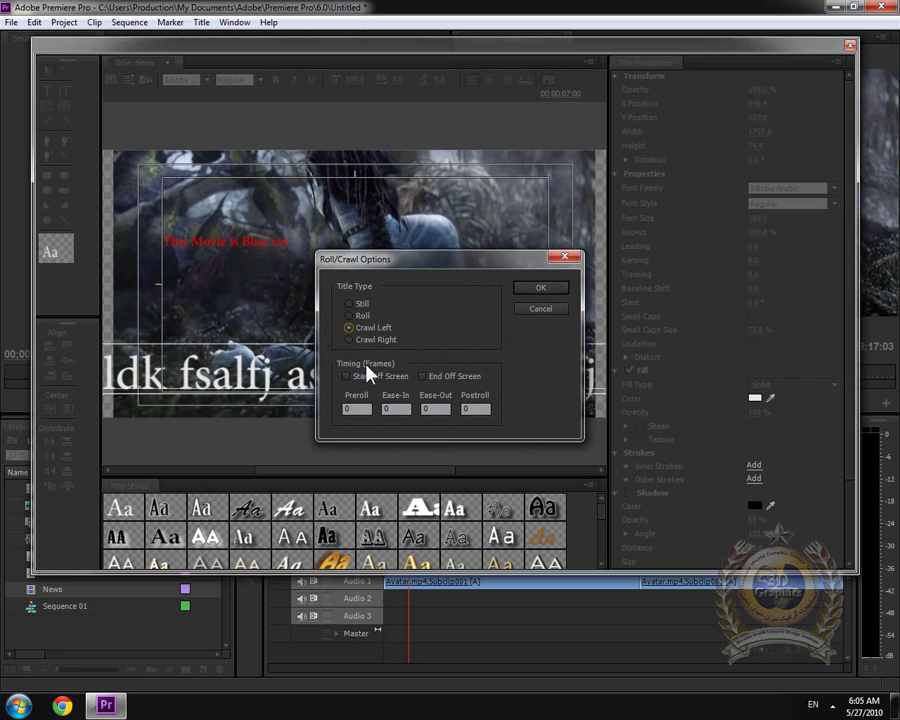
left_click(367, 380)
left_click(470, 378)
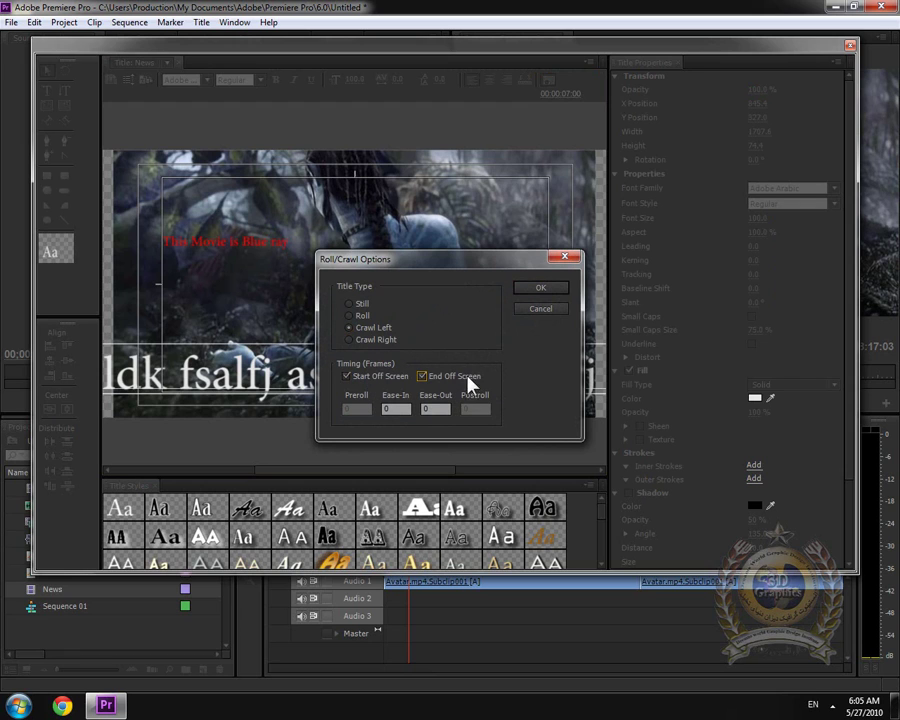
left_click(542, 289)
left_click(849, 48)
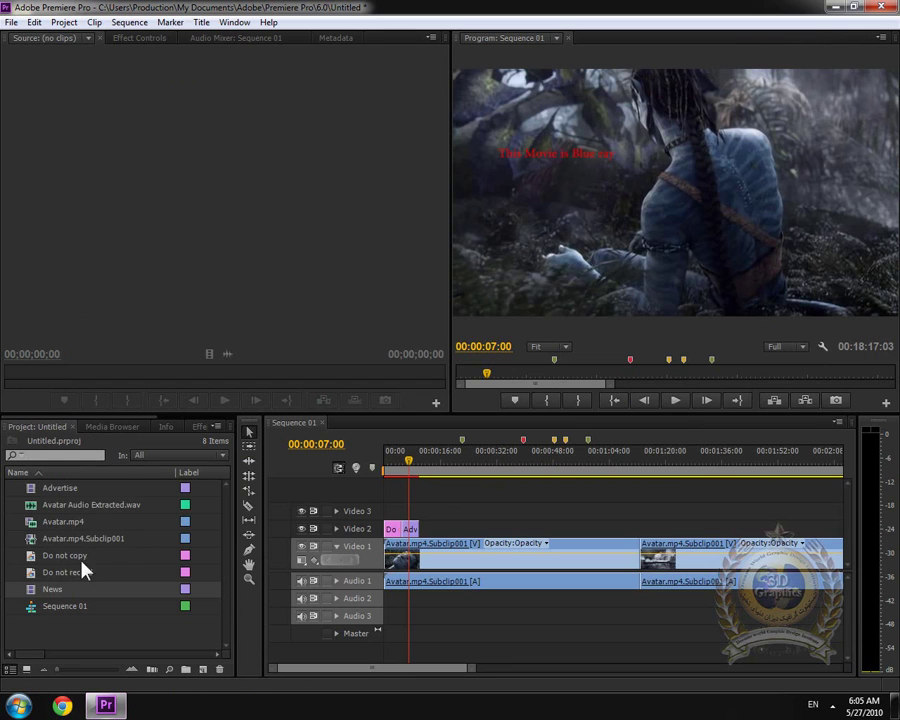
- Place the News title on Video 2 right after Adv and preview its crawl
left_click_drag(35, 597, 424, 514)
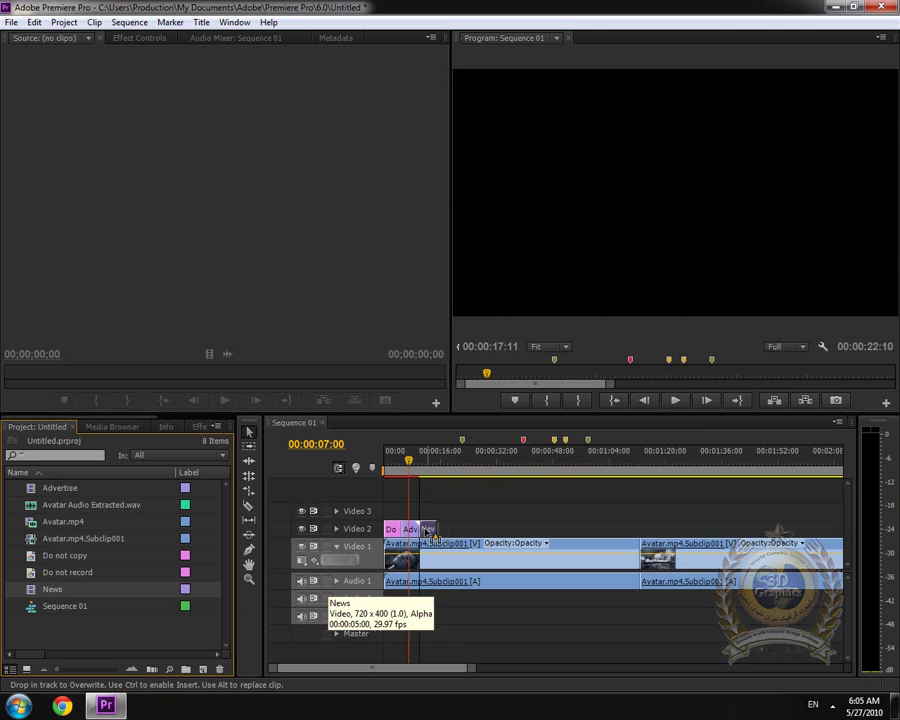
left_click(413, 466)
left_click(676, 400)
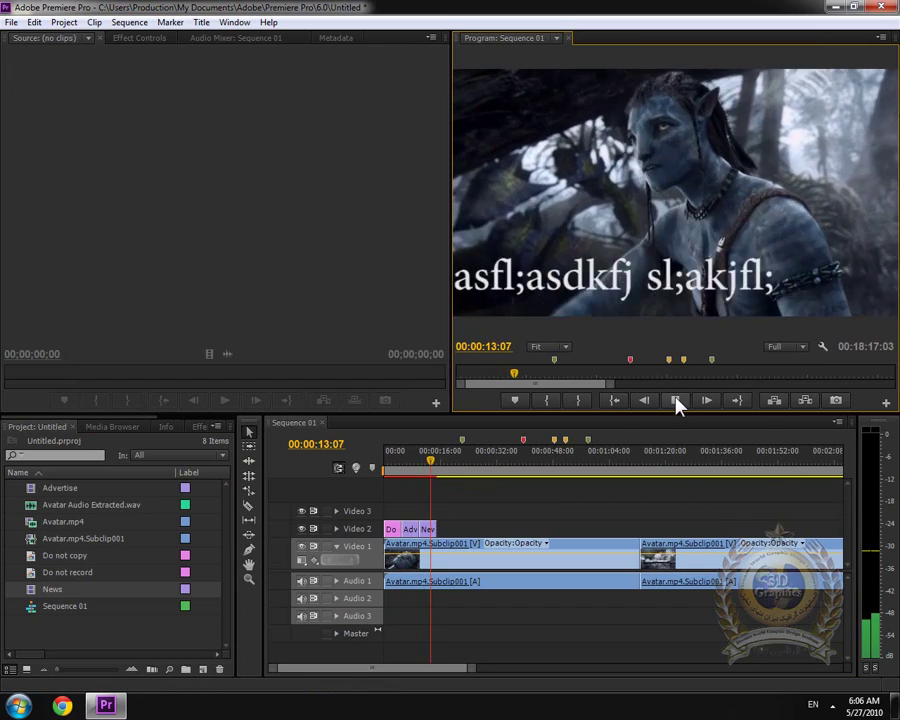
left_click(676, 400)
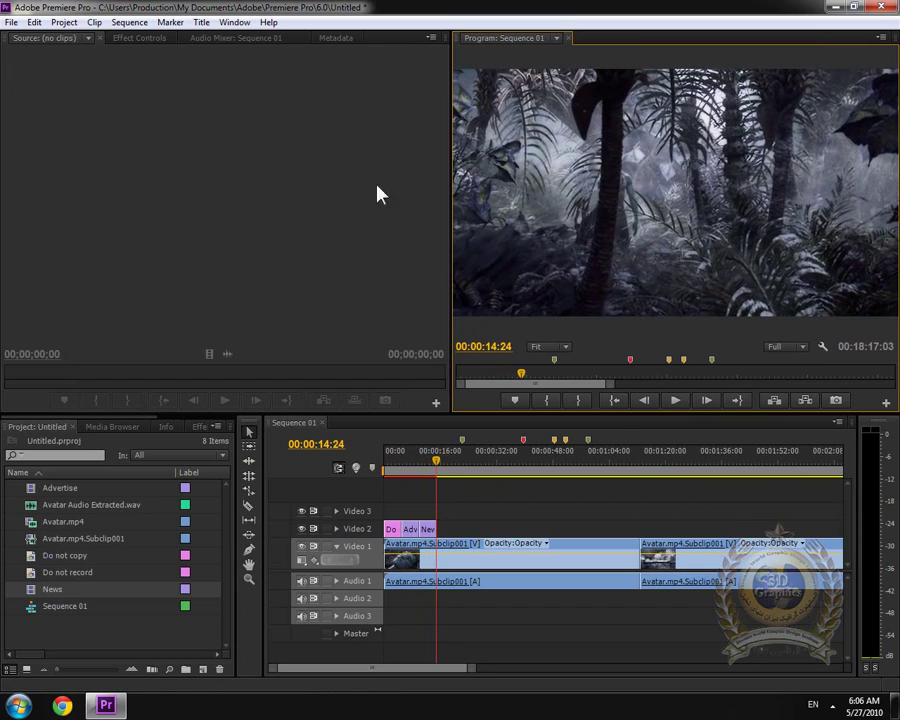
left_click(203, 28)
mouse_move(221, 40)
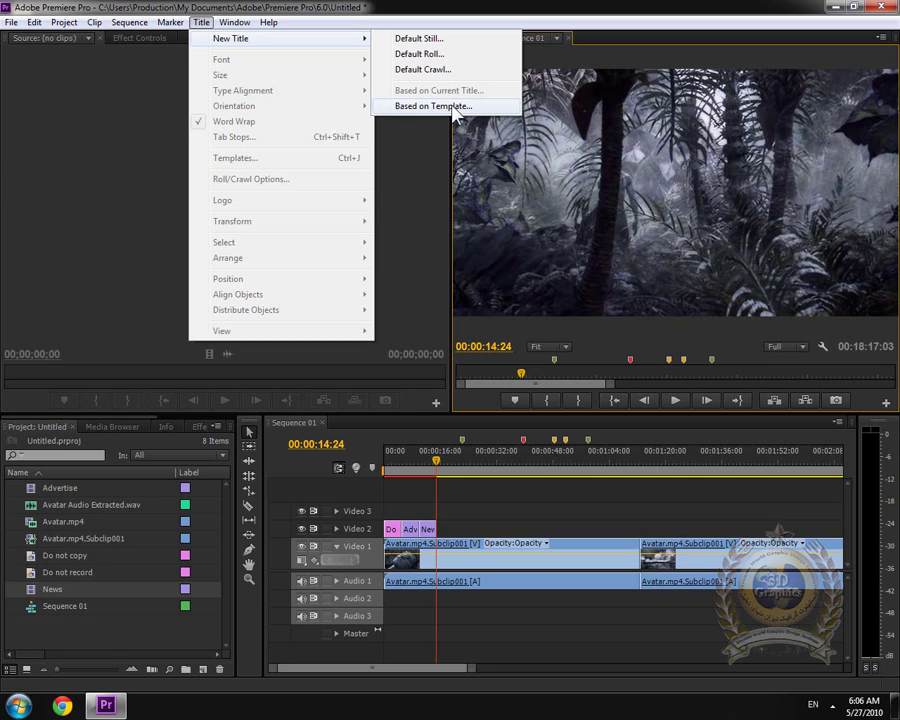
left_click(431, 107)
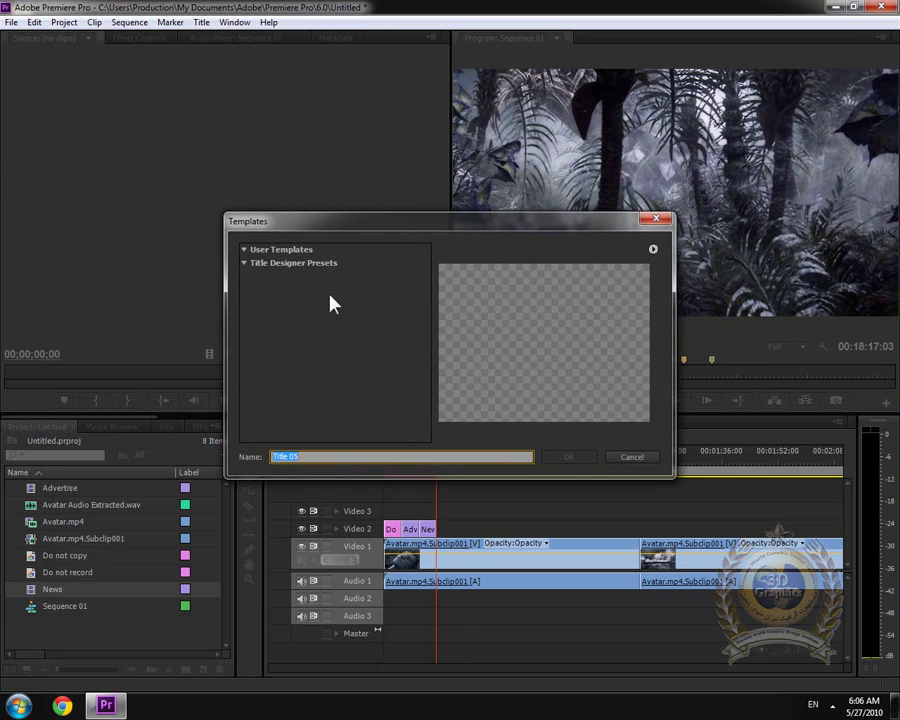
left_click(652, 250)
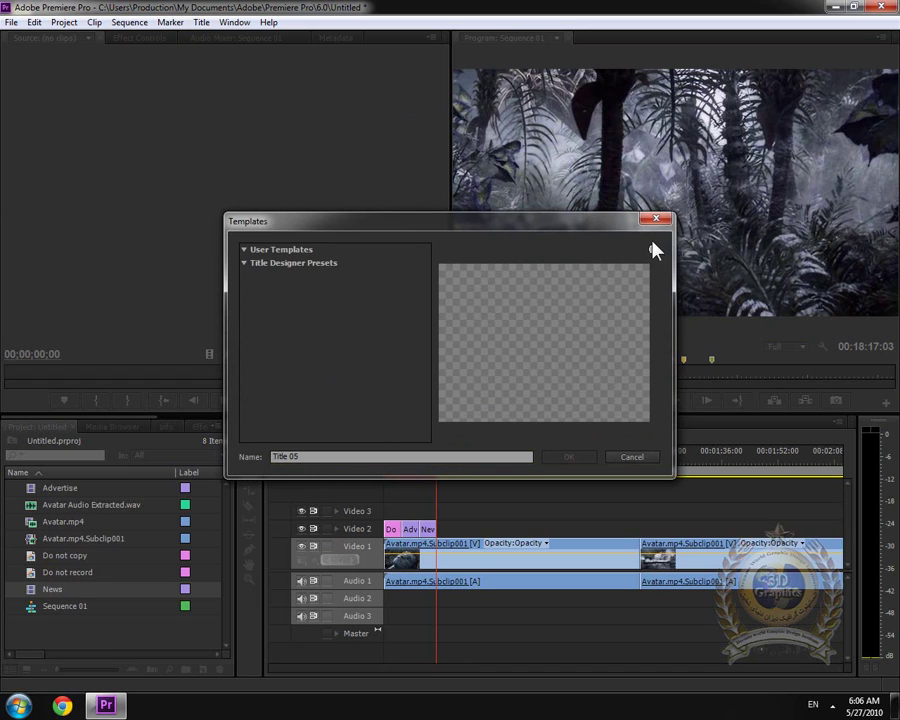
left_click_drag(605, 229, 510, 195)
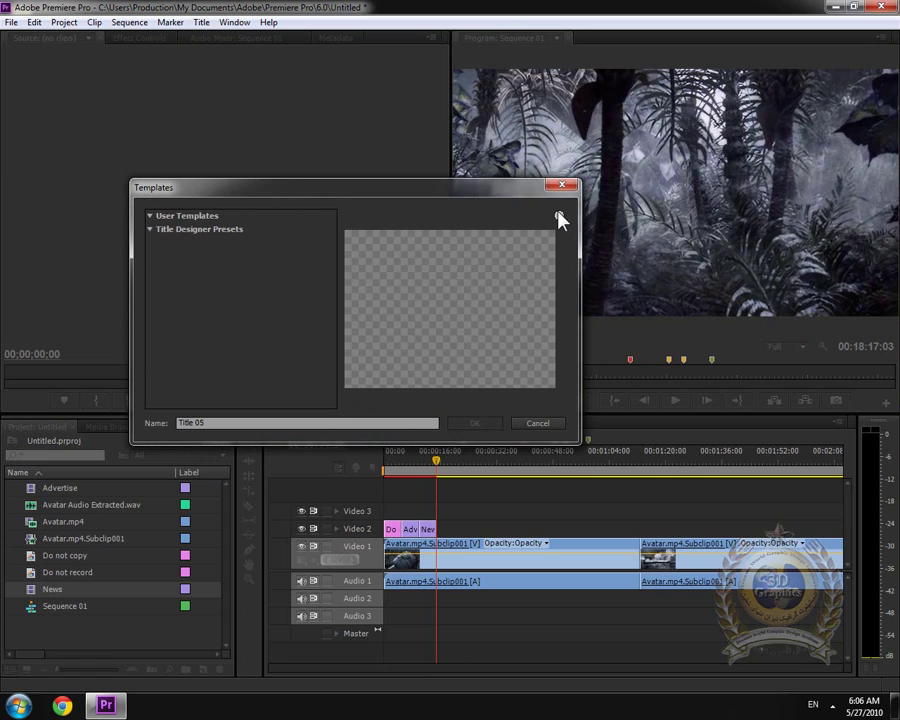
left_click(213, 220)
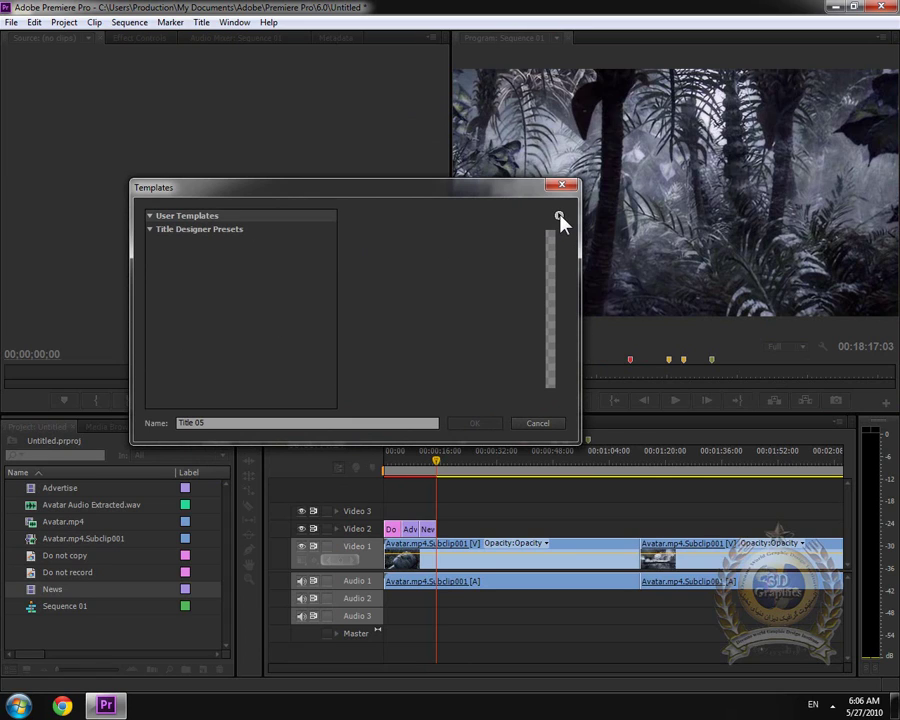
left_click(537, 423)
left_click(201, 22)
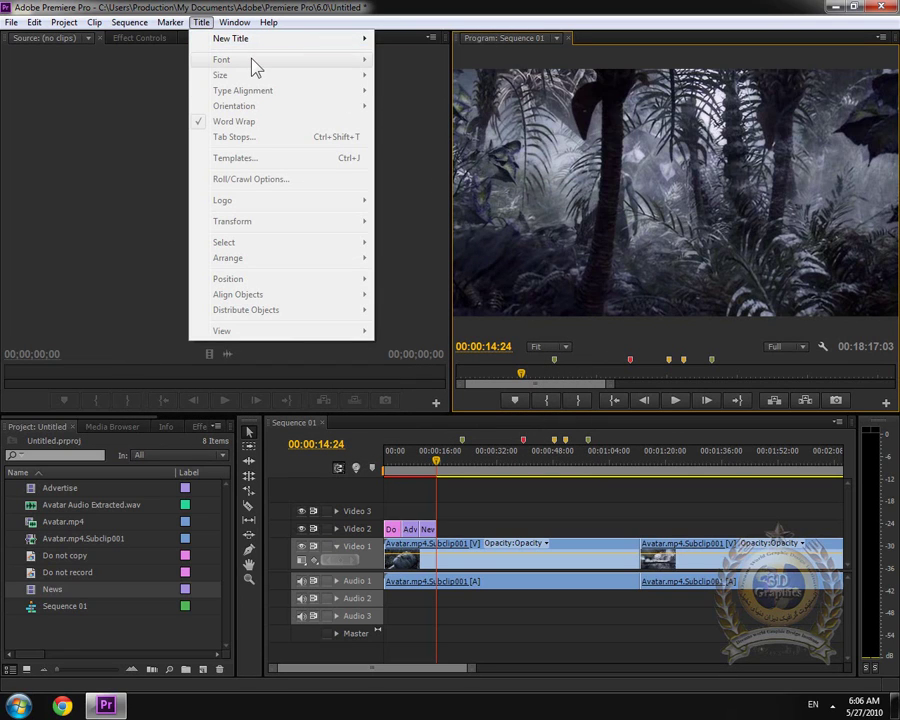
left_click(88, 196)
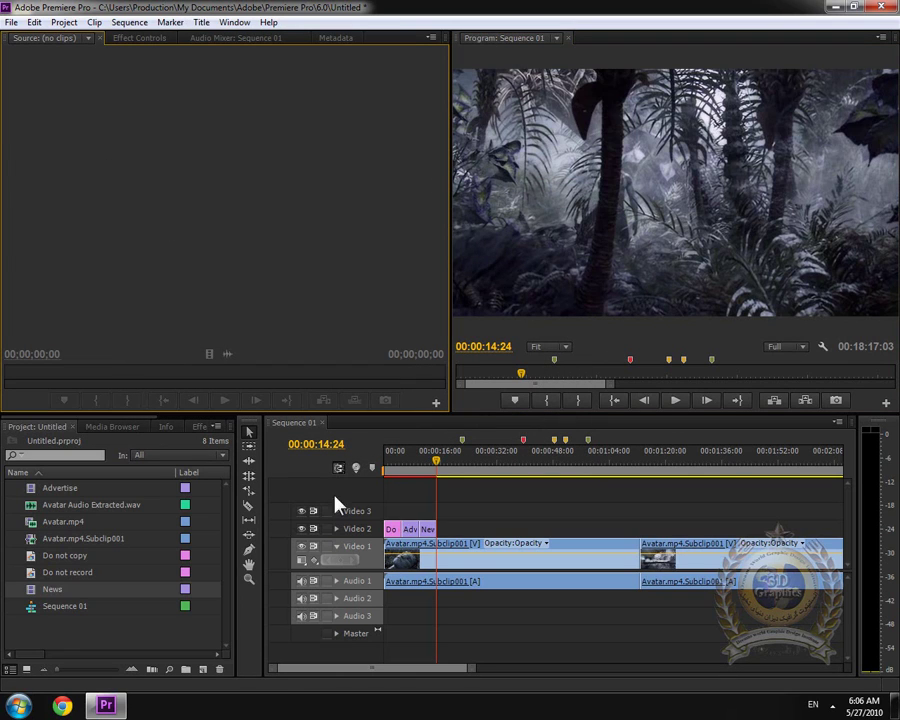
- Reopen the News title and change its font to Baskerville Old Face
double_click(30, 589)
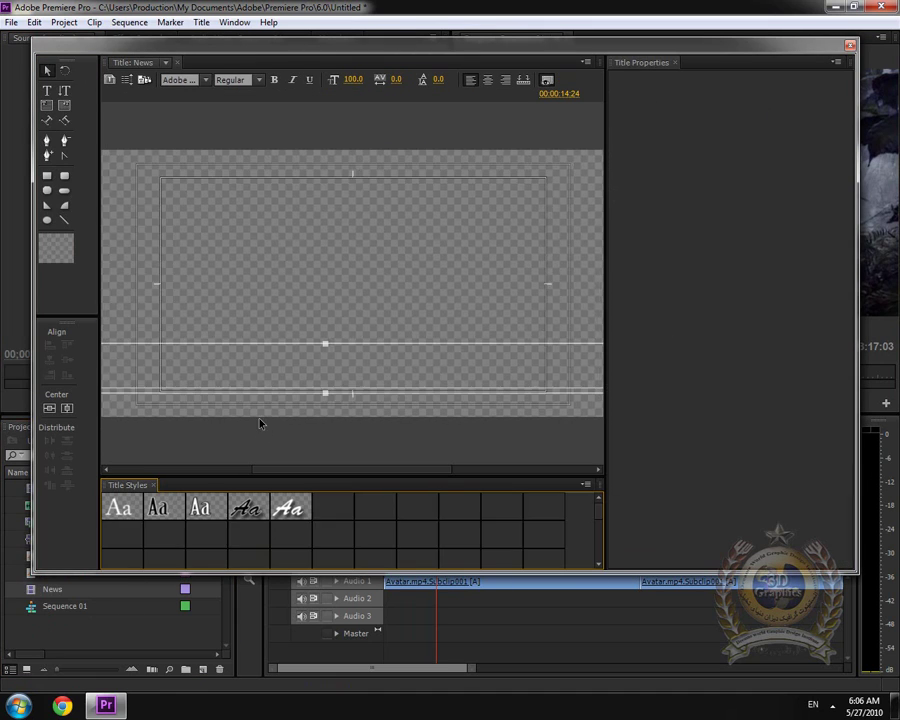
left_click(201, 22)
mouse_move(247, 64)
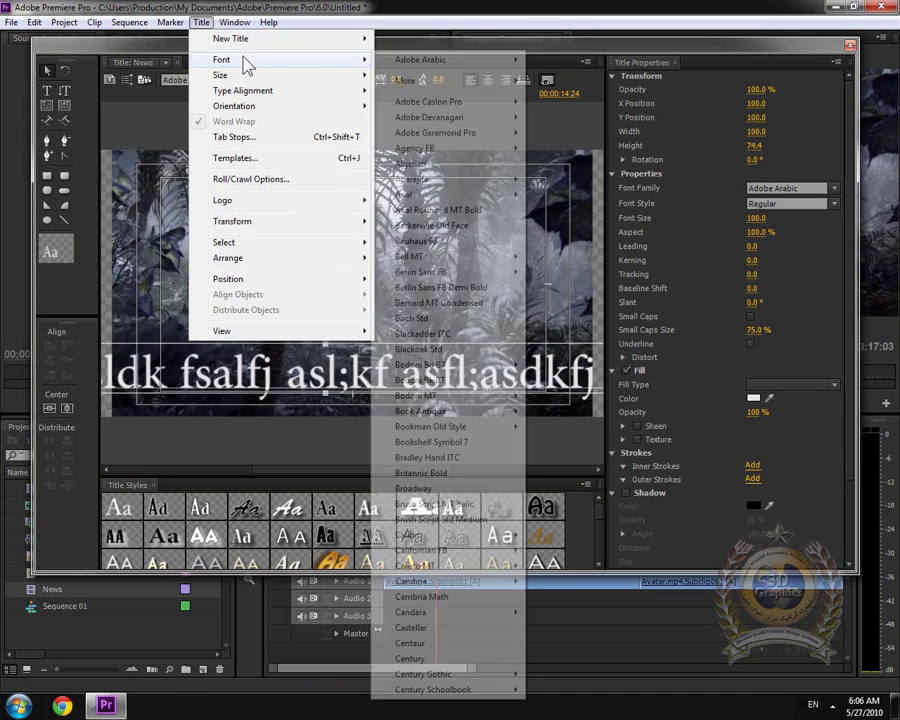
left_click(436, 227)
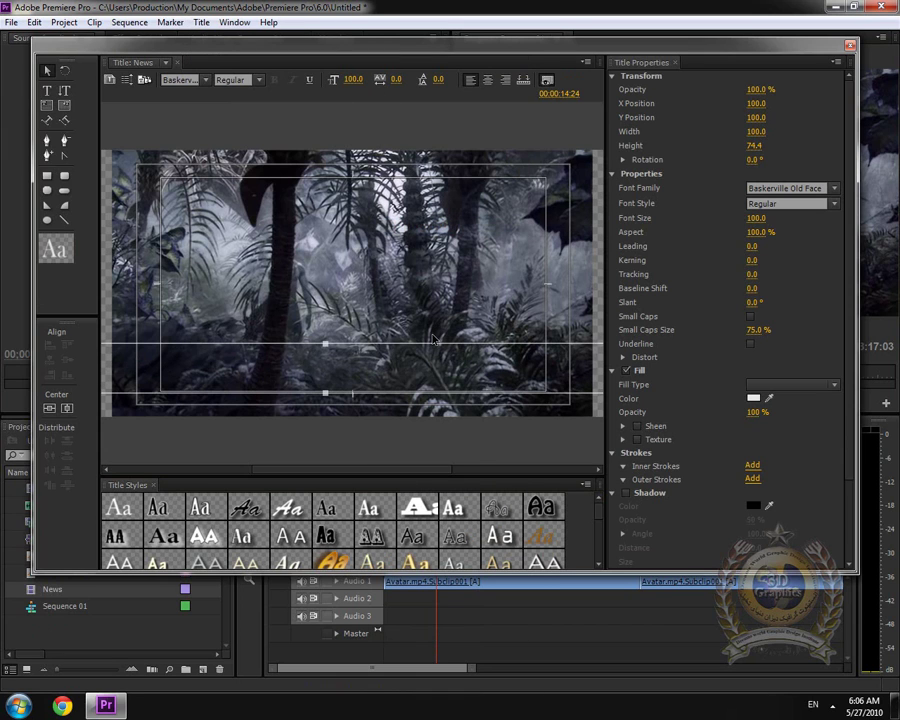
- Switch the font to Britannic Bold and reduce the size to about 50
left_click(204, 23)
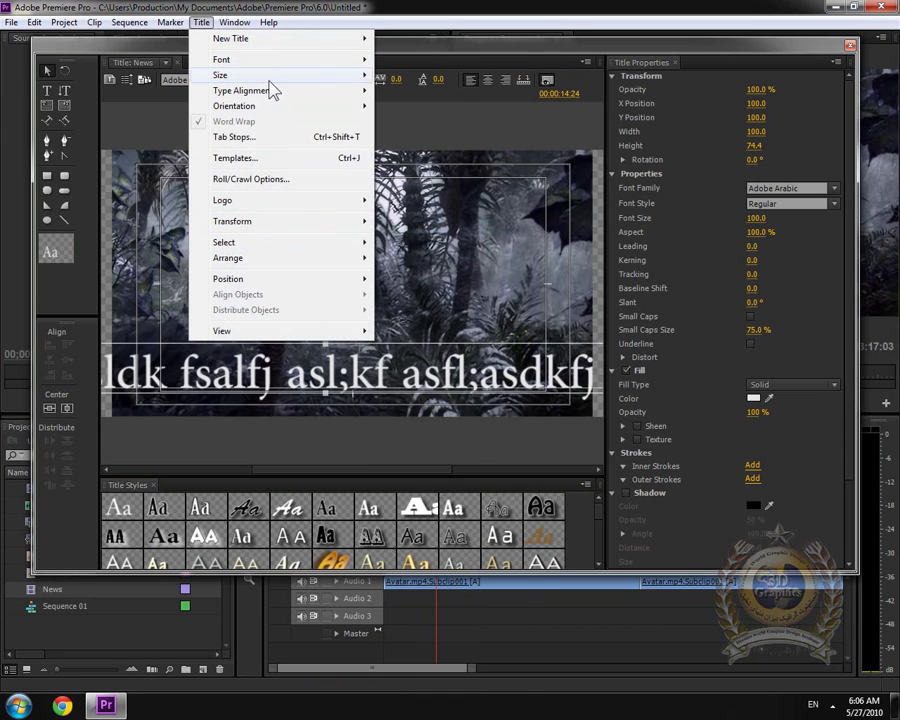
mouse_move(334, 70)
left_click(458, 485)
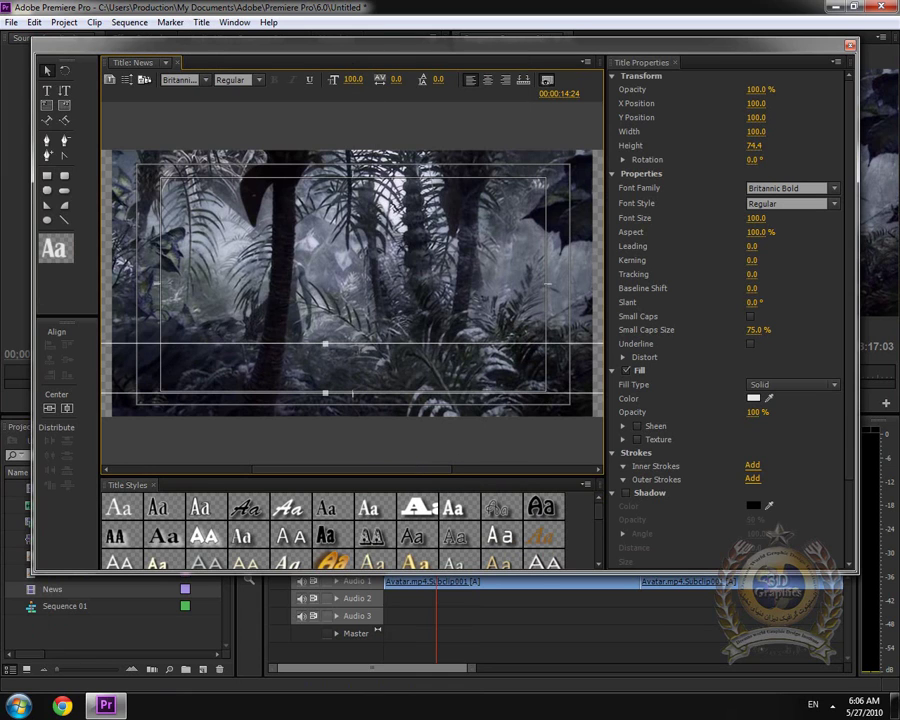
mouse_move(352, 80)
left_mouse_down()
mouse_move(300, 80)
mouse_move(372, 80)
mouse_move(357, 80)
left_mouse_up()
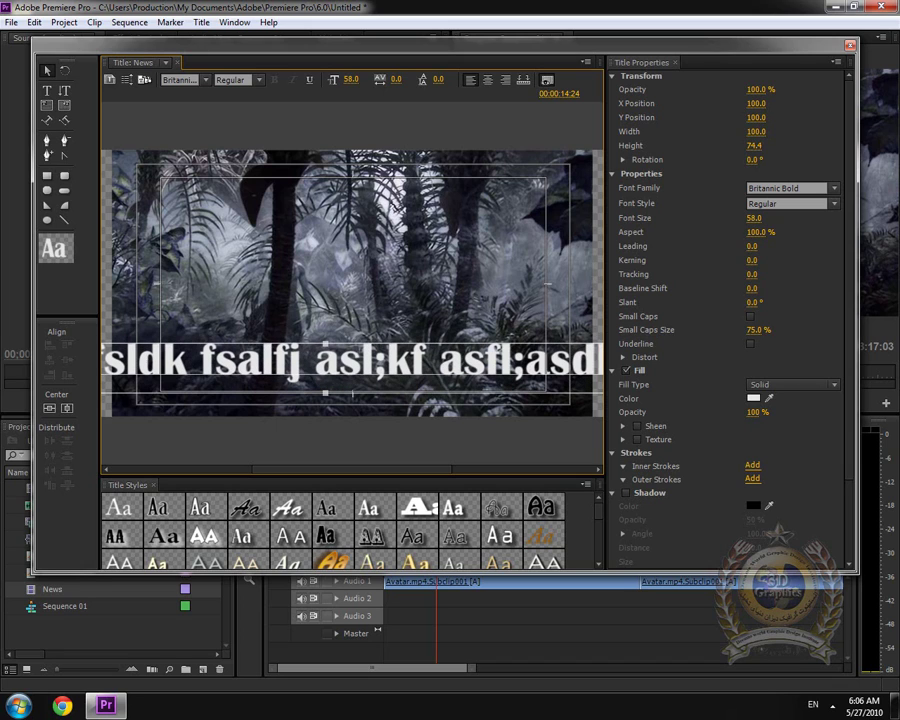
- Browse the Title menu's Size and Type Alignment submenus
left_click(205, 22)
mouse_move(225, 75)
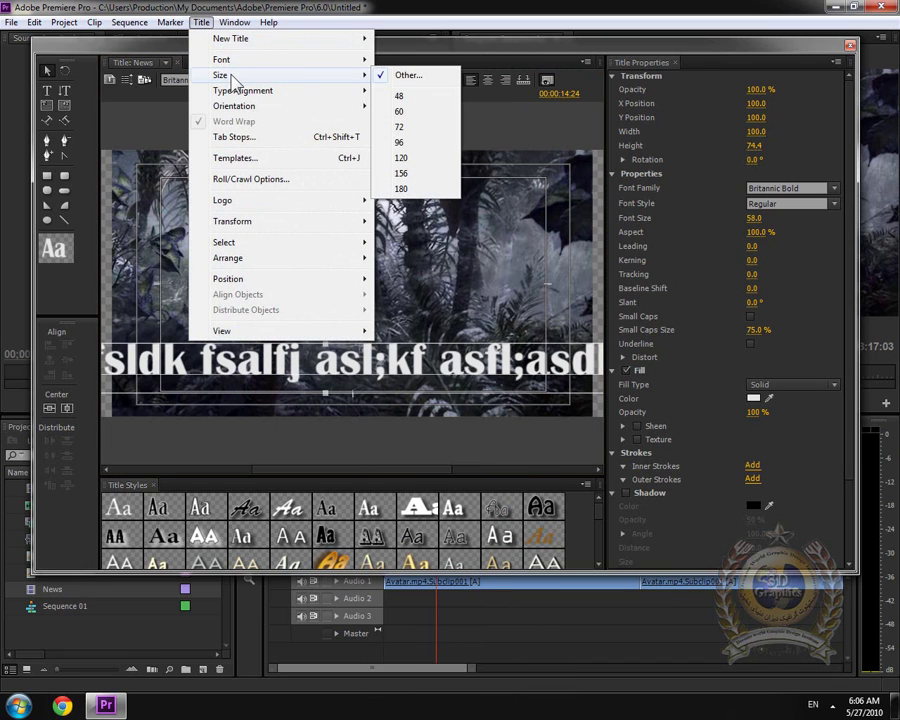
mouse_move(270, 91)
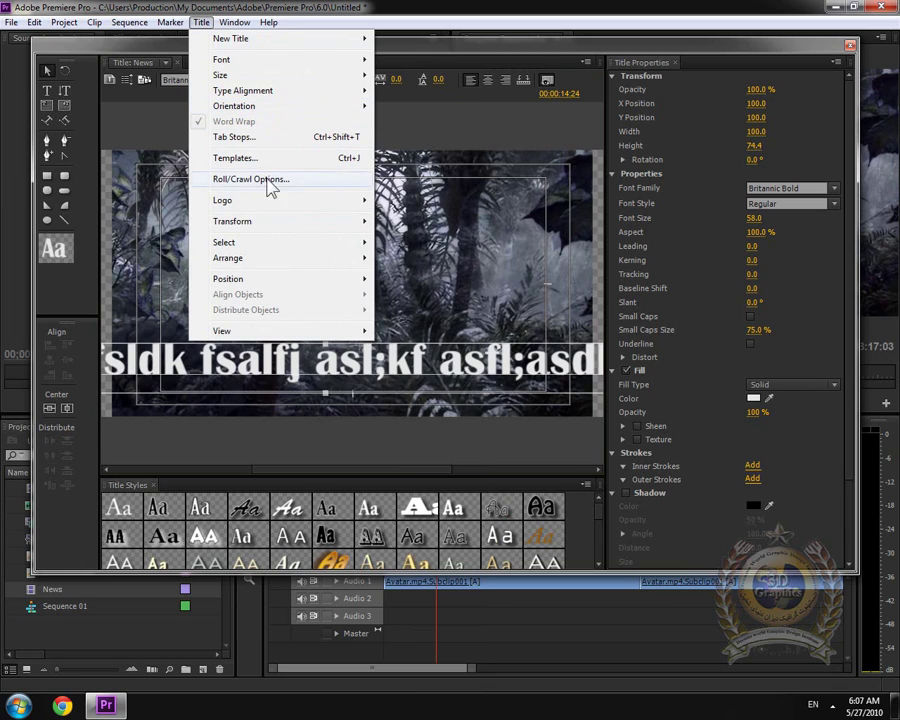
left_click(232, 138)
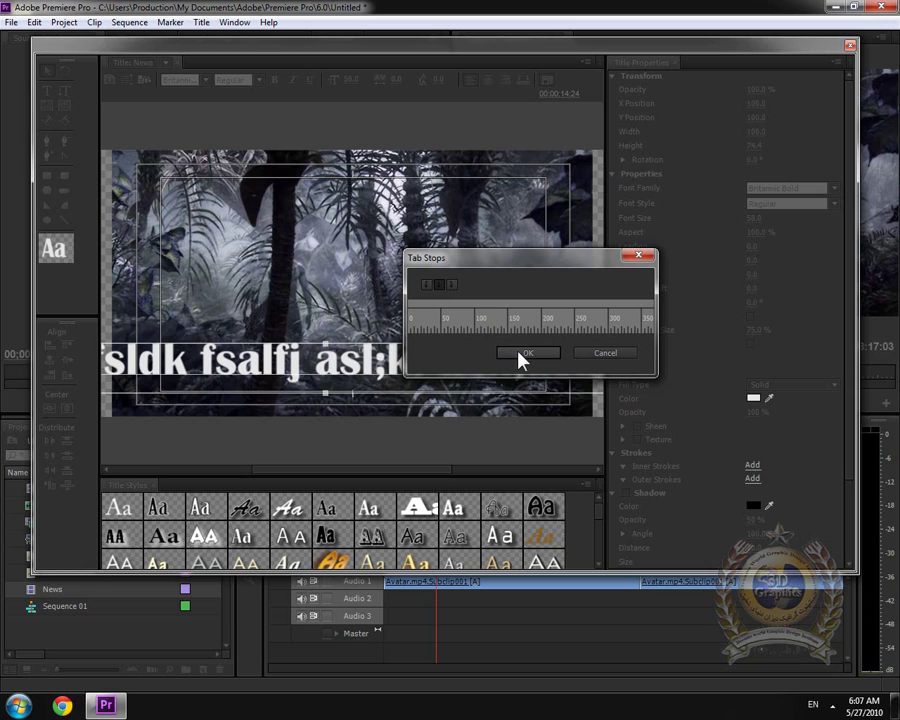
left_click(605, 352)
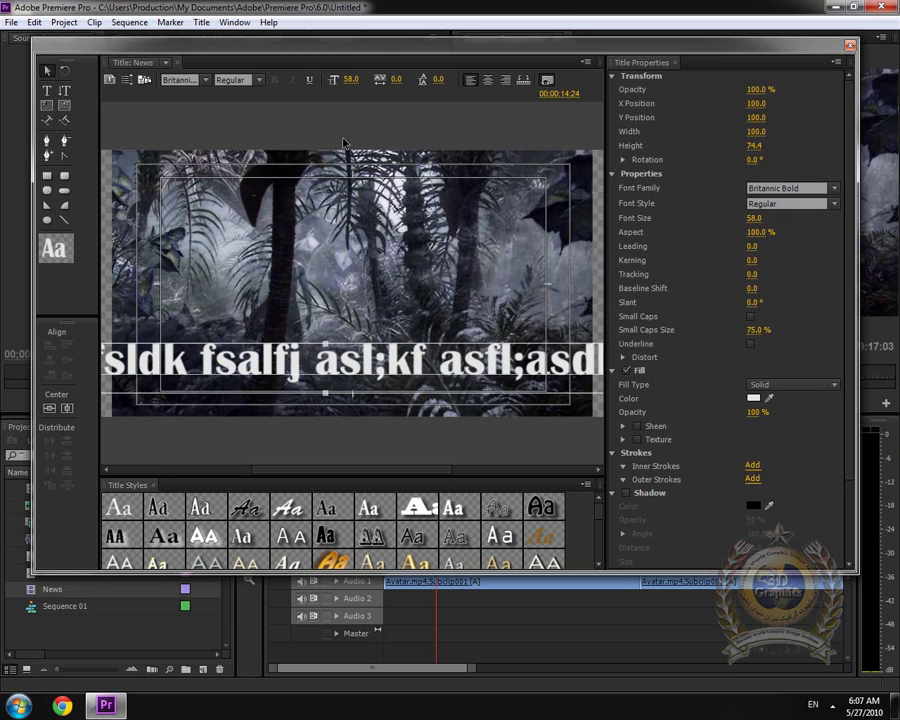
left_click(201, 23)
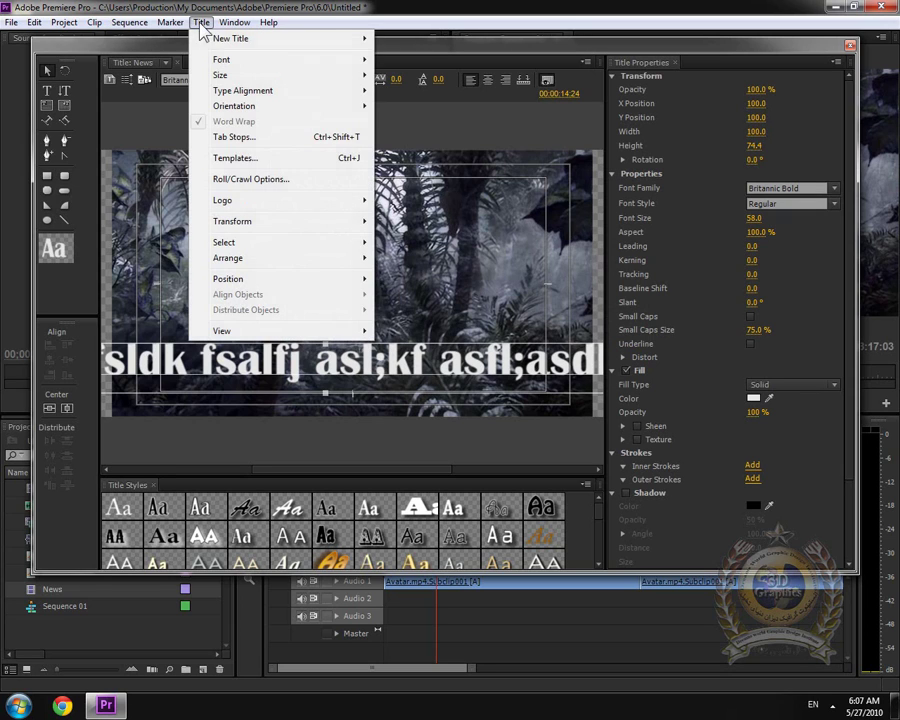
left_click(252, 161)
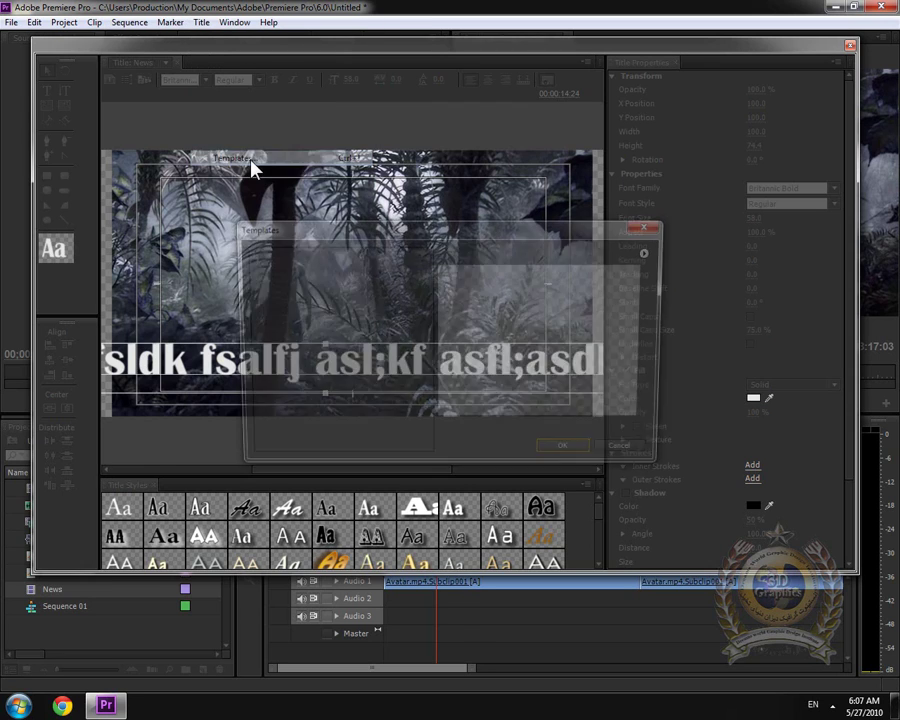
left_click(612, 456)
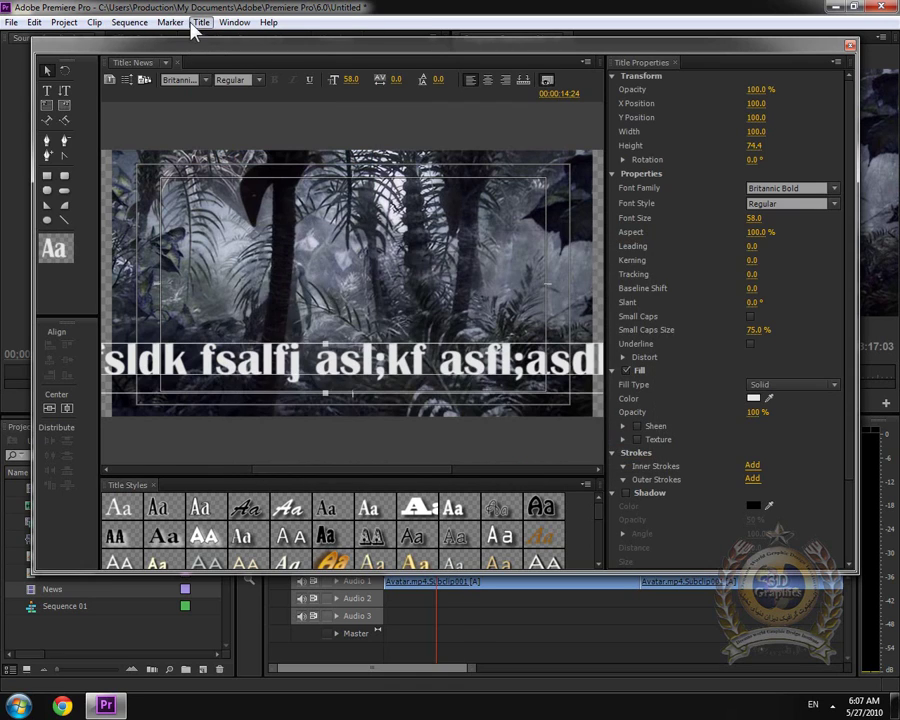
left_click(201, 23)
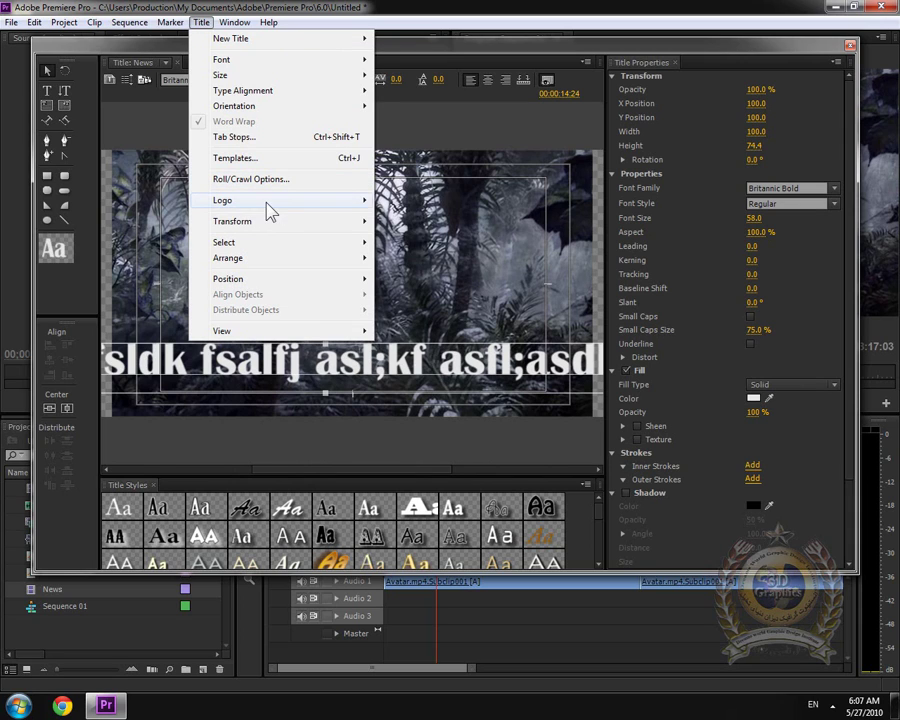
- Insert the '2 p' image from Pictures > 2010-05-15_0002 as a logo
mouse_move(335, 212)
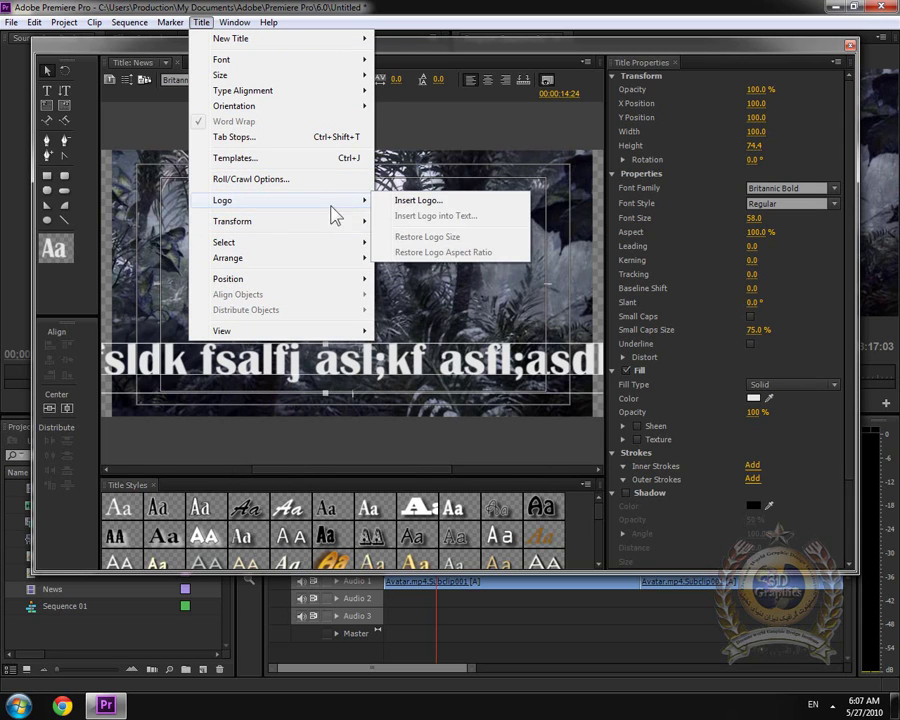
left_click(449, 201)
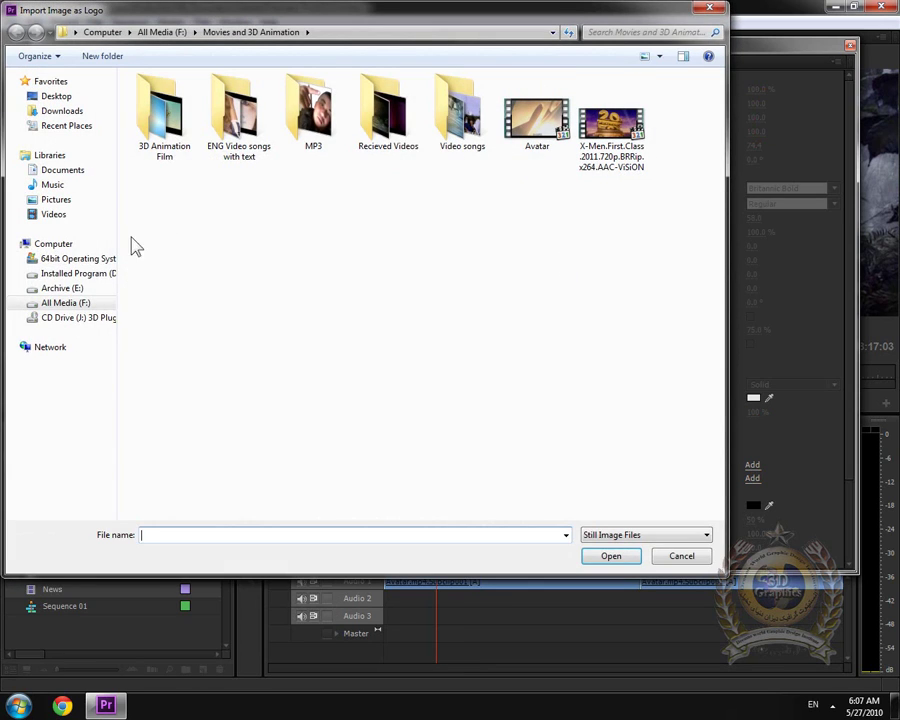
left_click(56, 199)
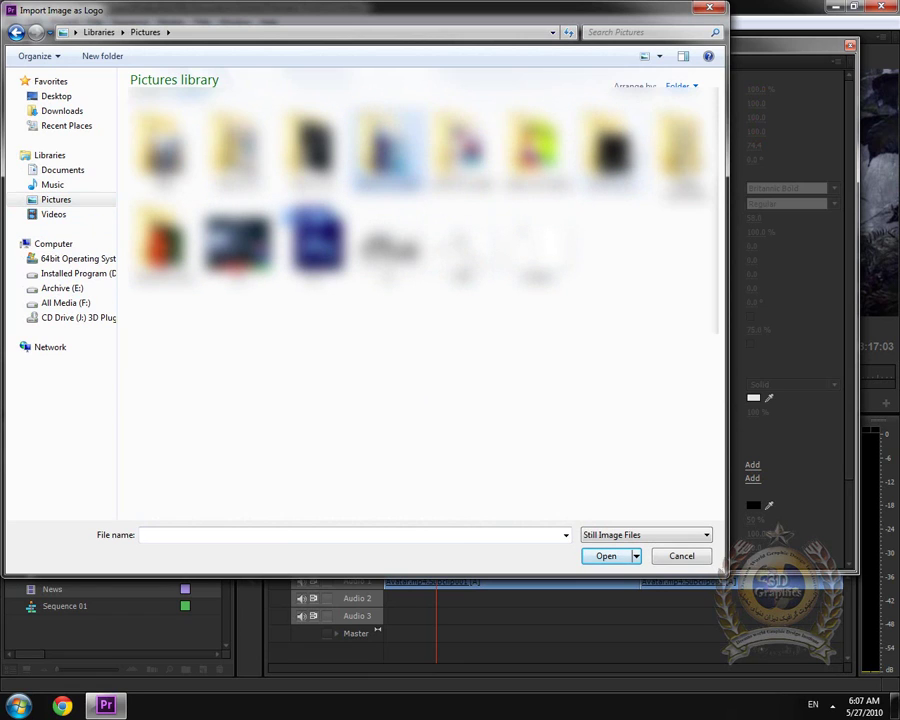
double_click(315, 145)
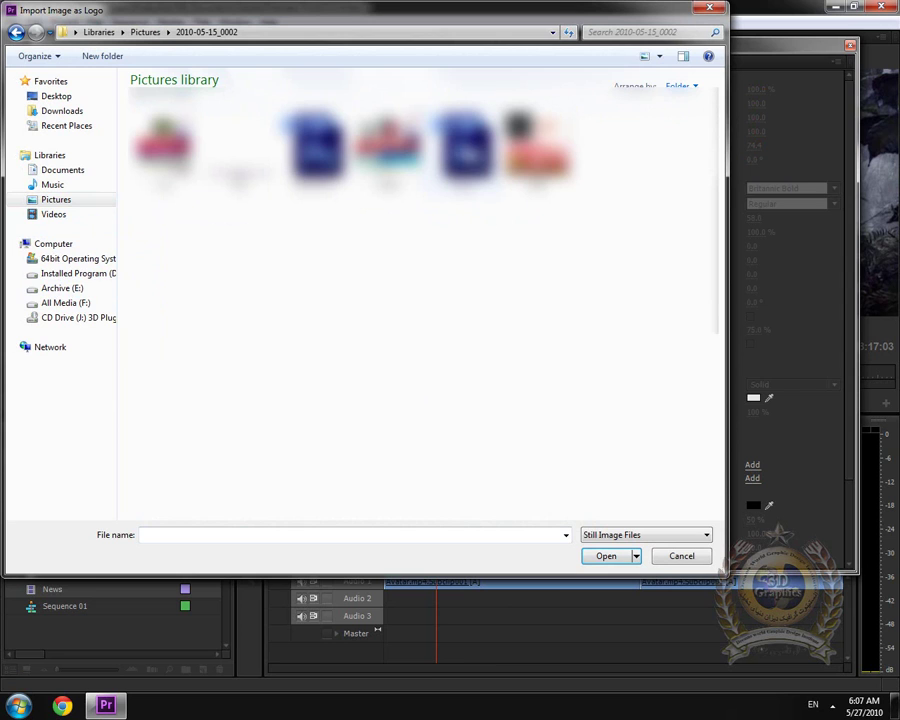
double_click(240, 150)
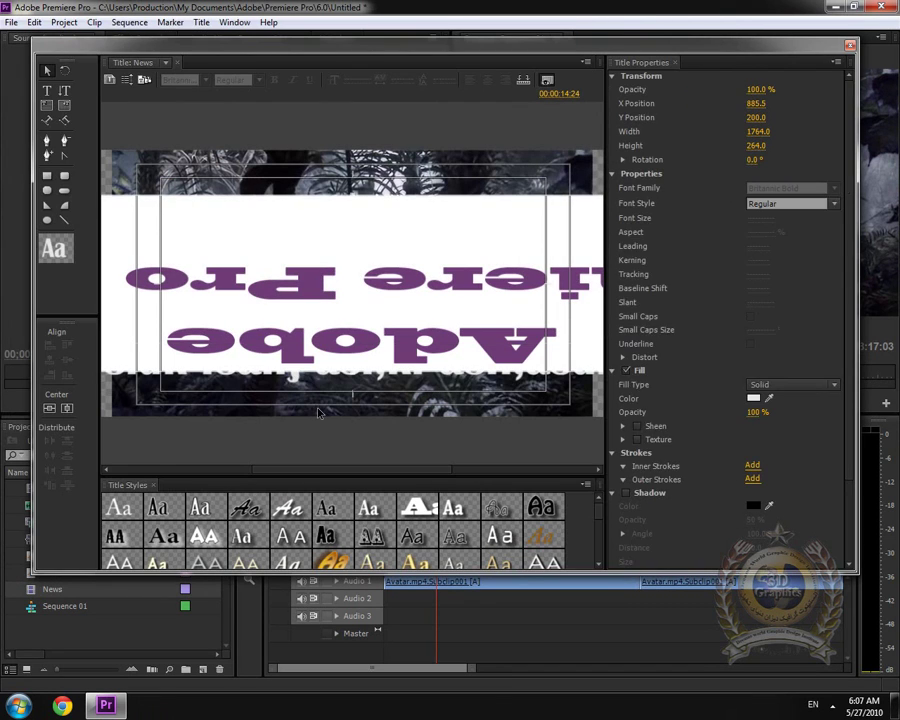
- Move, flip upright and shrink the logo using its handles
left_click_drag(372, 271, 684, 263)
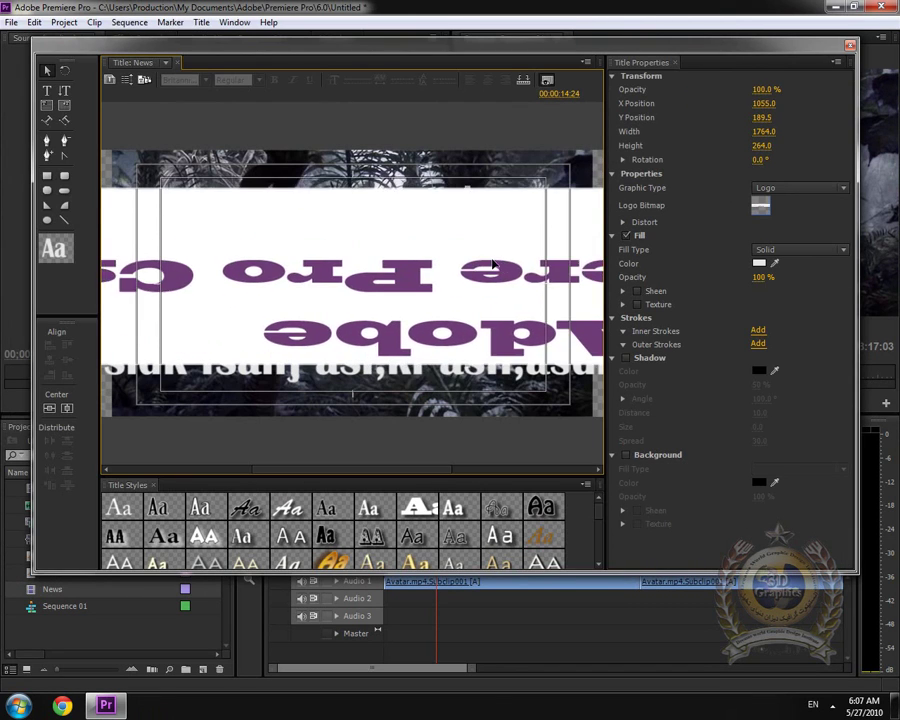
left_click_drag(122, 192, 157, 190)
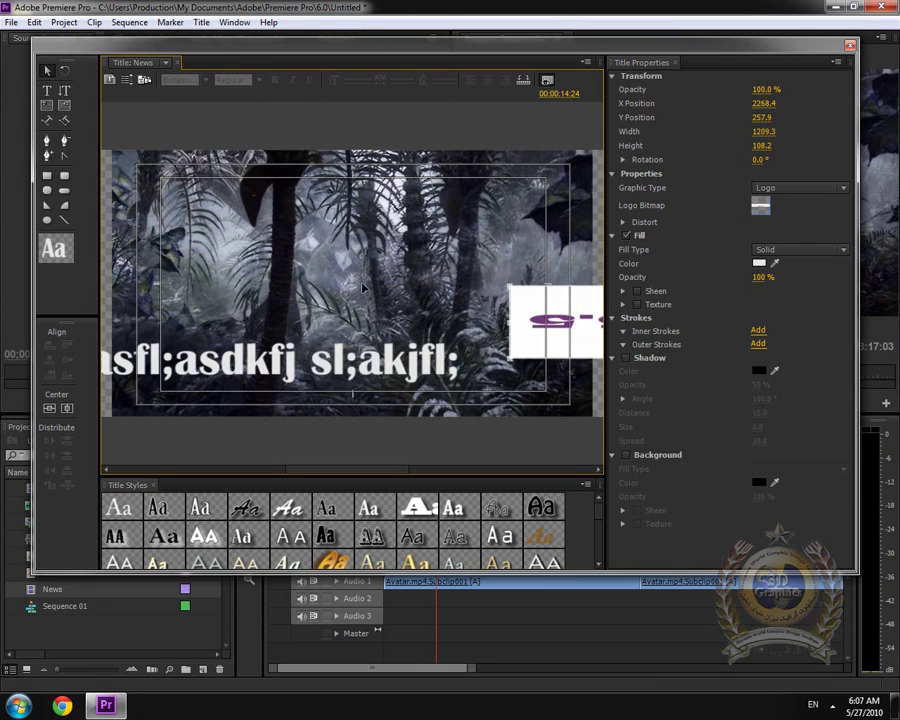
mouse_move(177, 203)
left_mouse_down()
mouse_move(118, 226)
mouse_move(185, 268)
mouse_move(456, 235)
mouse_move(476, 313)
mouse_move(465, 174)
left_mouse_up()
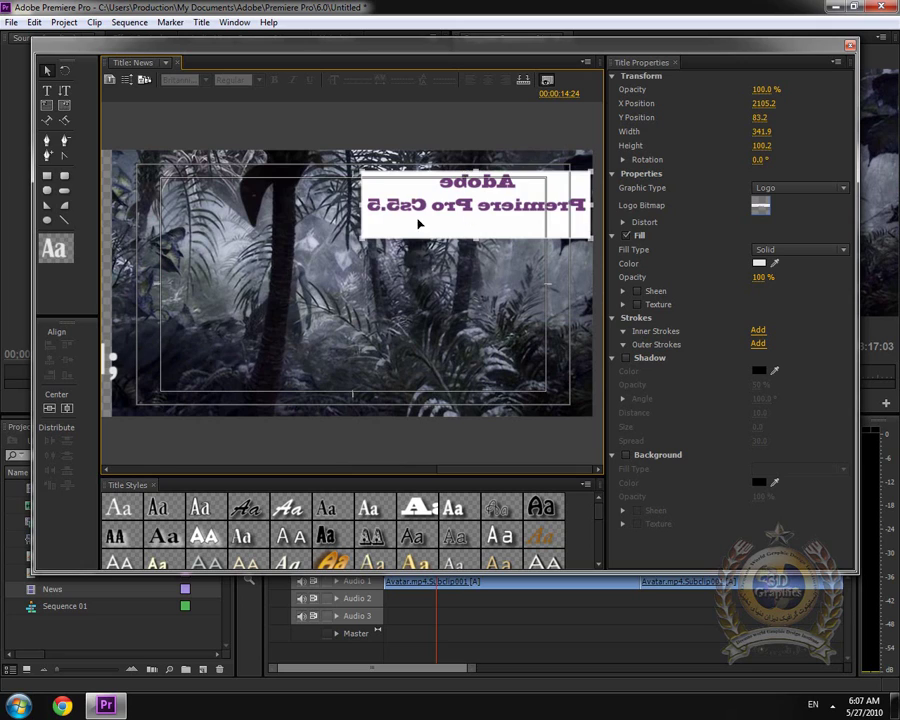
left_click_drag(419, 224, 511, 230)
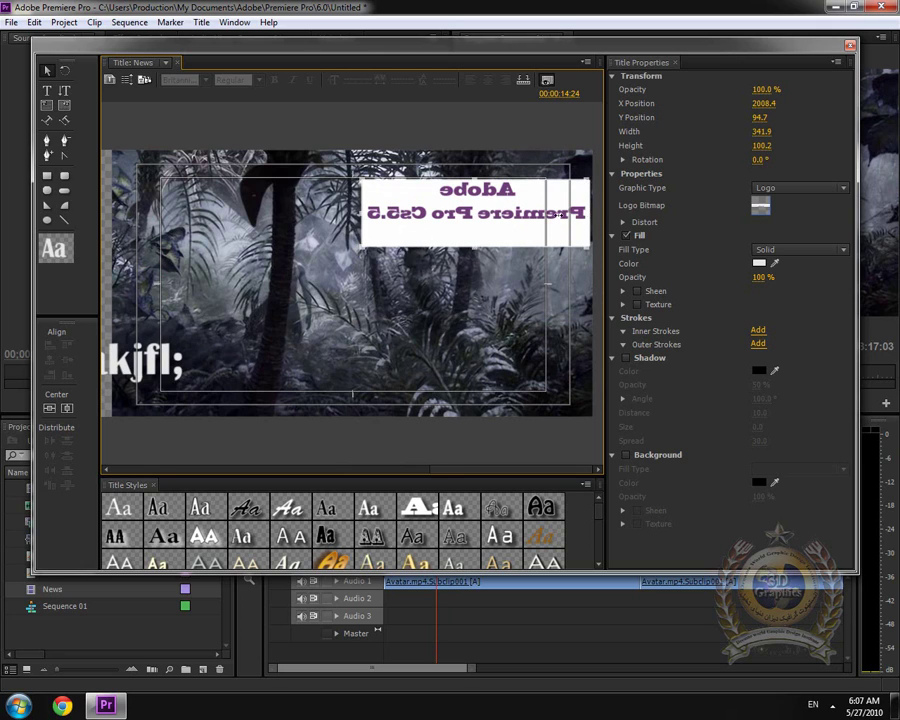
left_click_drag(588, 213, 238, 220)
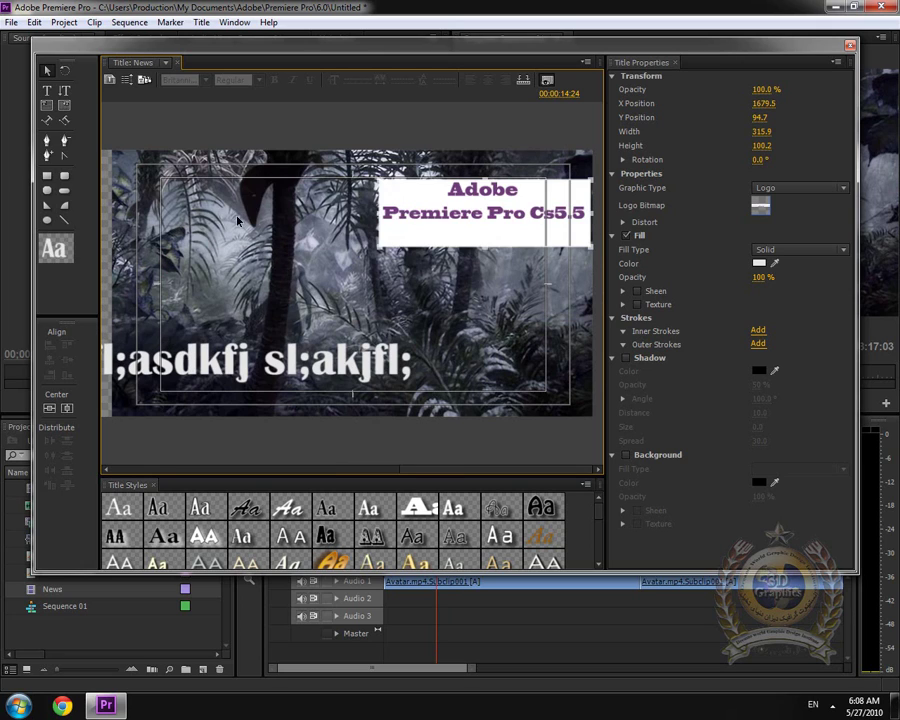
left_click_drag(447, 222, 331, 229)
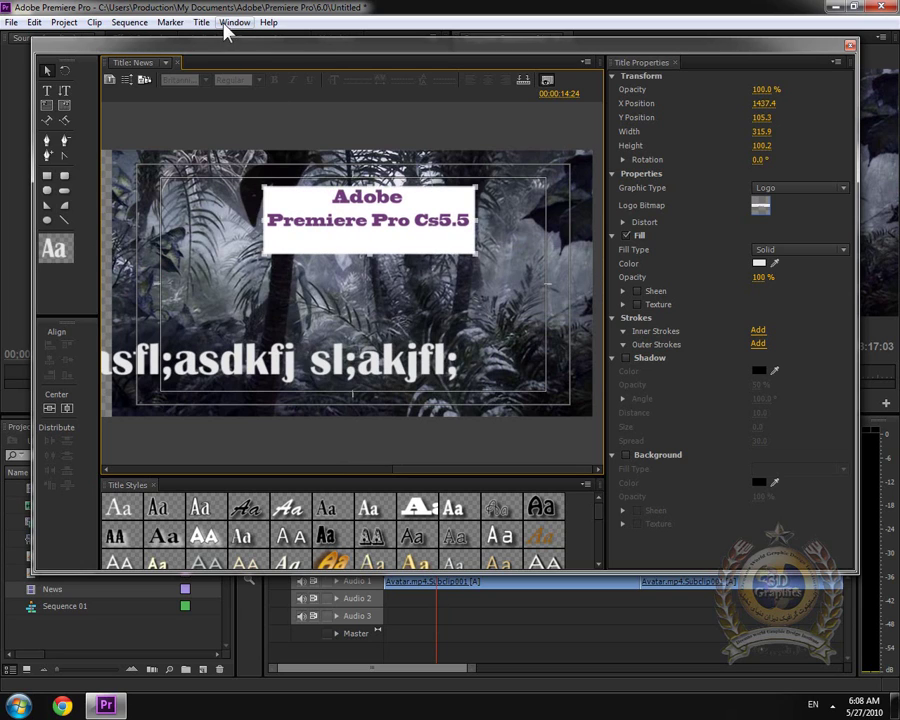
left_click_drag(476, 255, 370, 231)
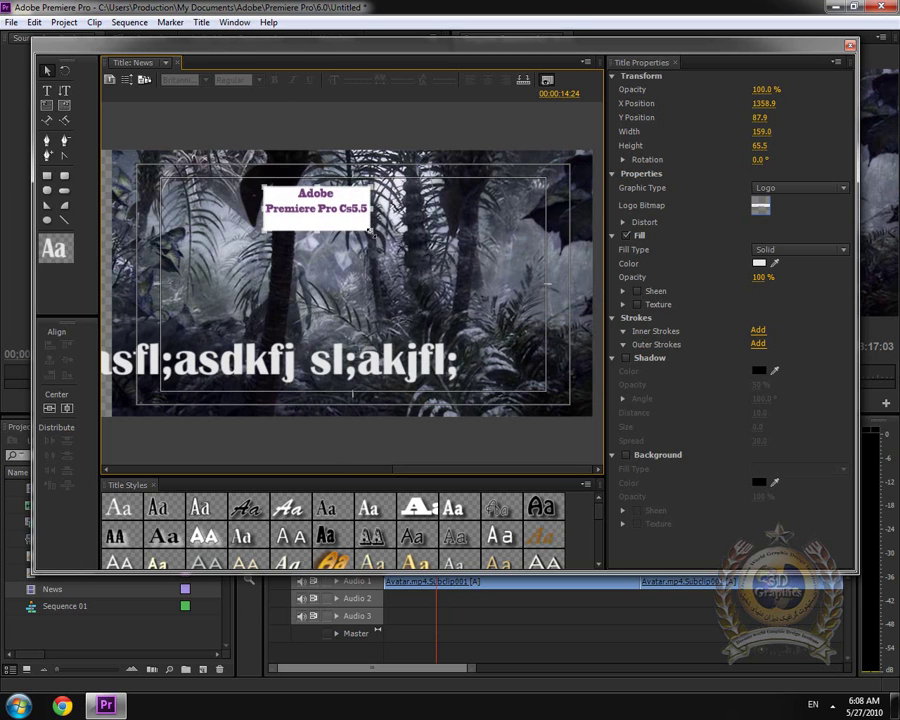
- Set the logo's opacity to 50% and move it down and left
left_click(201, 22)
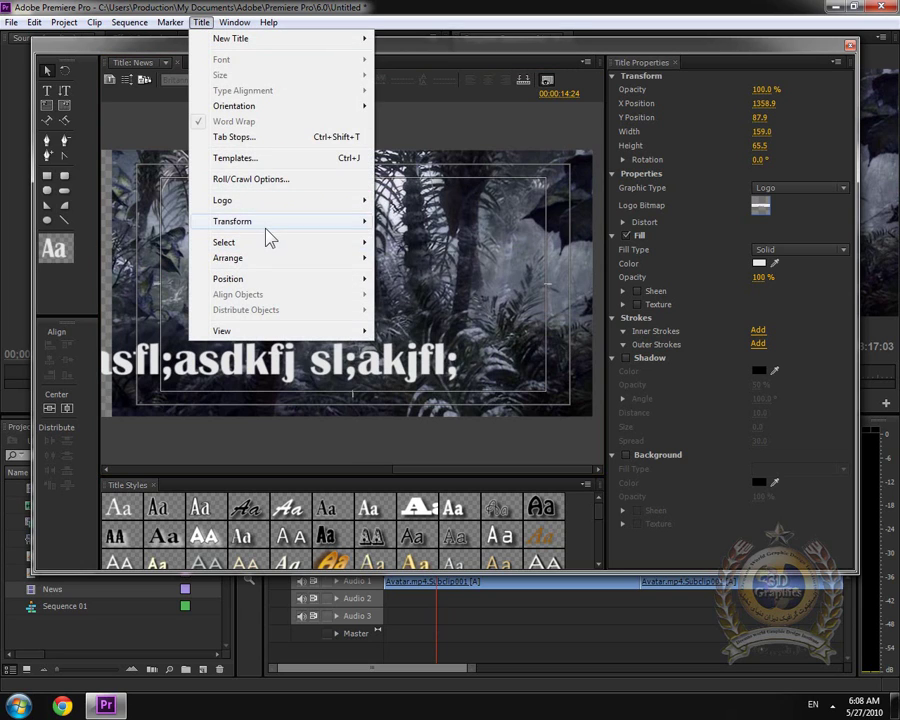
mouse_move(265, 222)
left_click(410, 267)
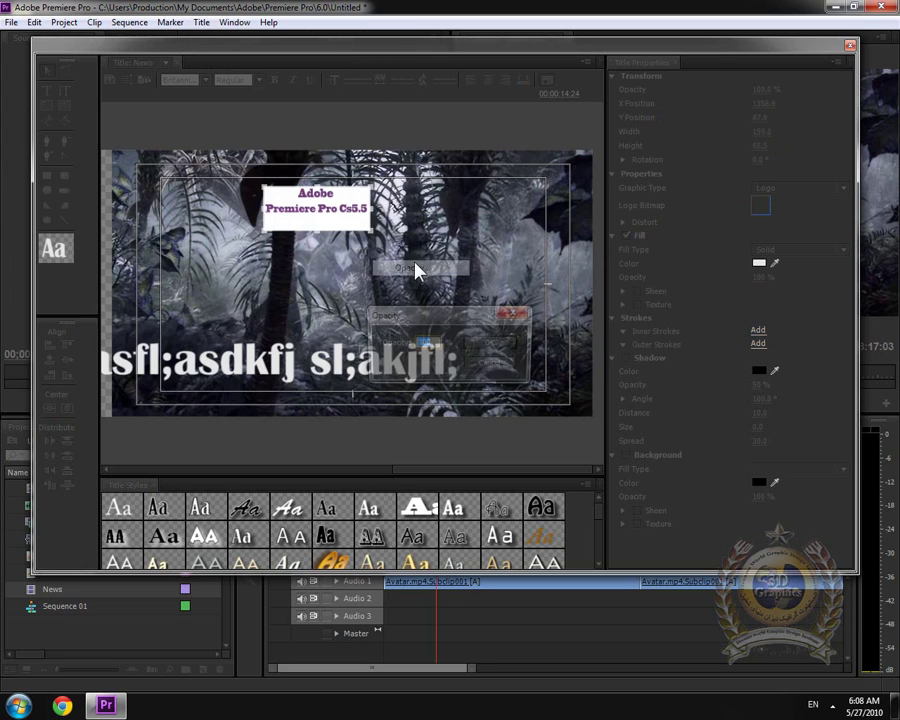
type("50")
left_click(467, 345)
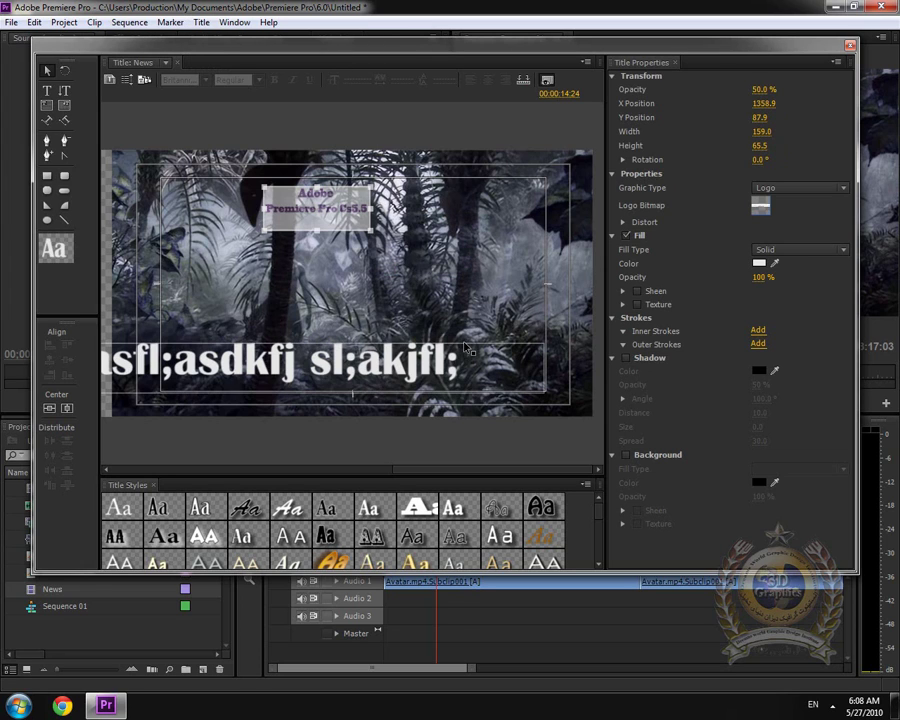
left_click_drag(316, 208, 284, 232)
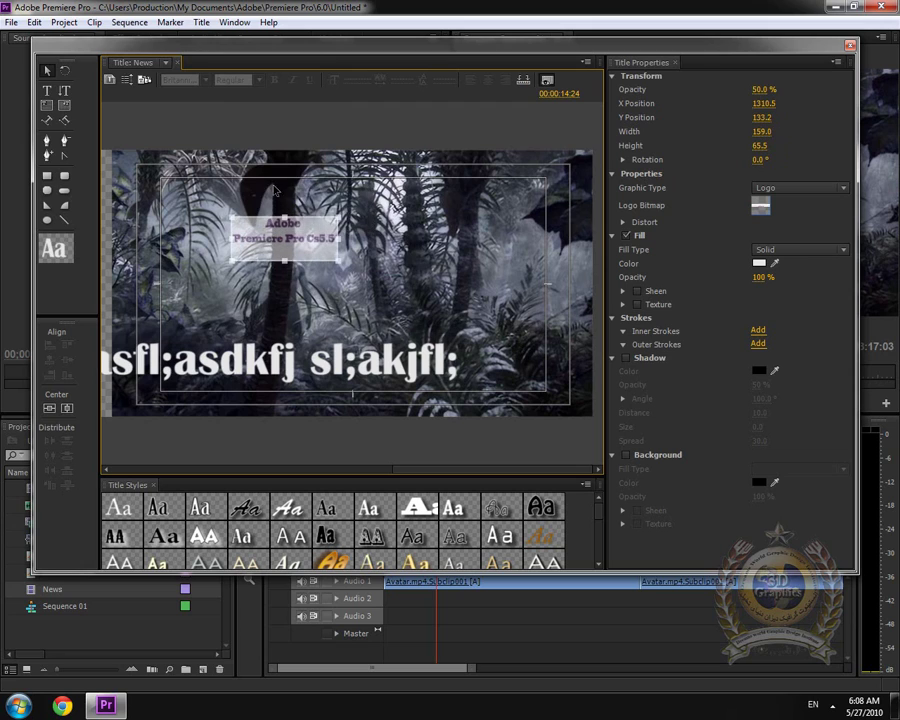
left_click(200, 22)
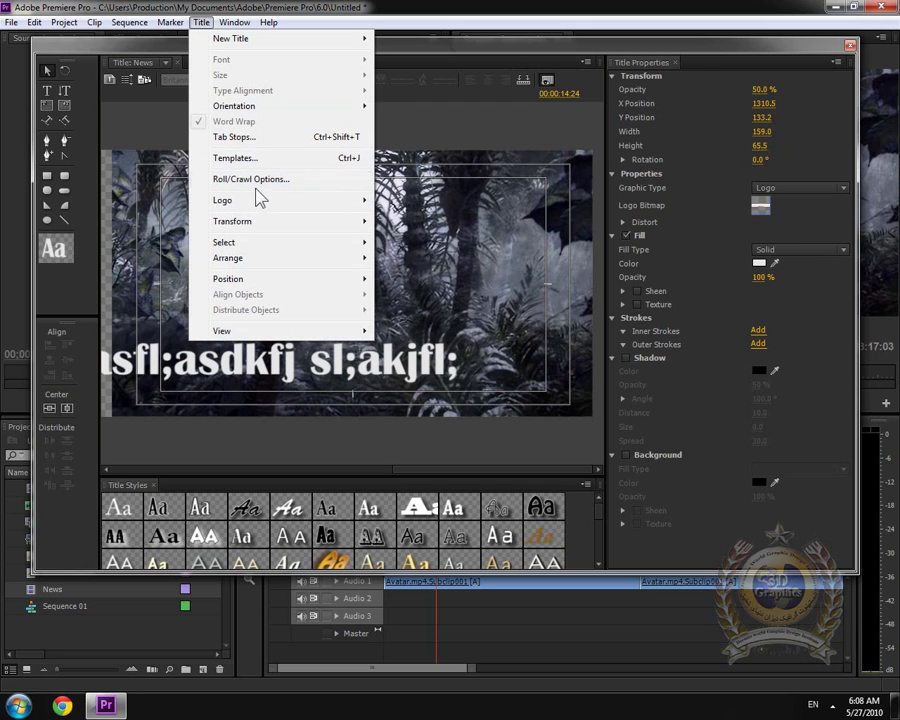
- Insert the '2 p' image as an inline logo inside the crawl text
mouse_move(261, 204)
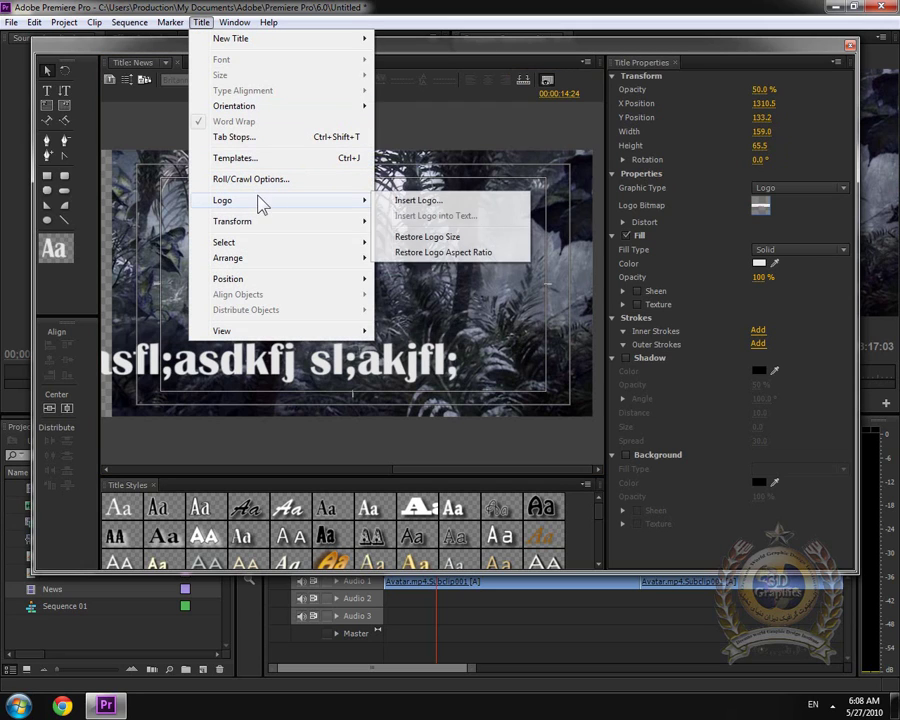
left_click(510, 100)
double_click(357, 368)
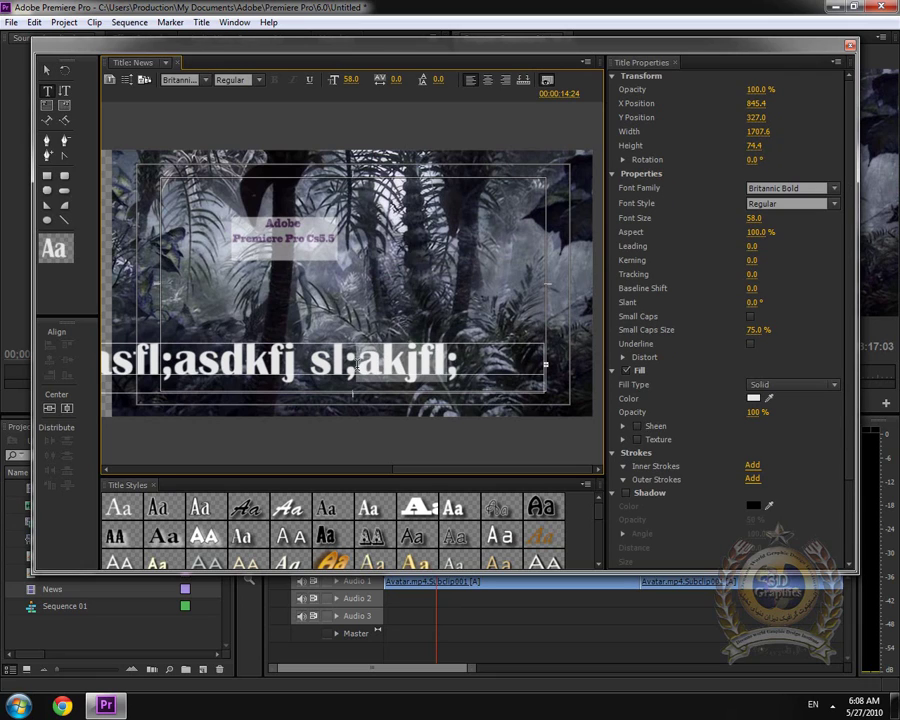
left_click(355, 368)
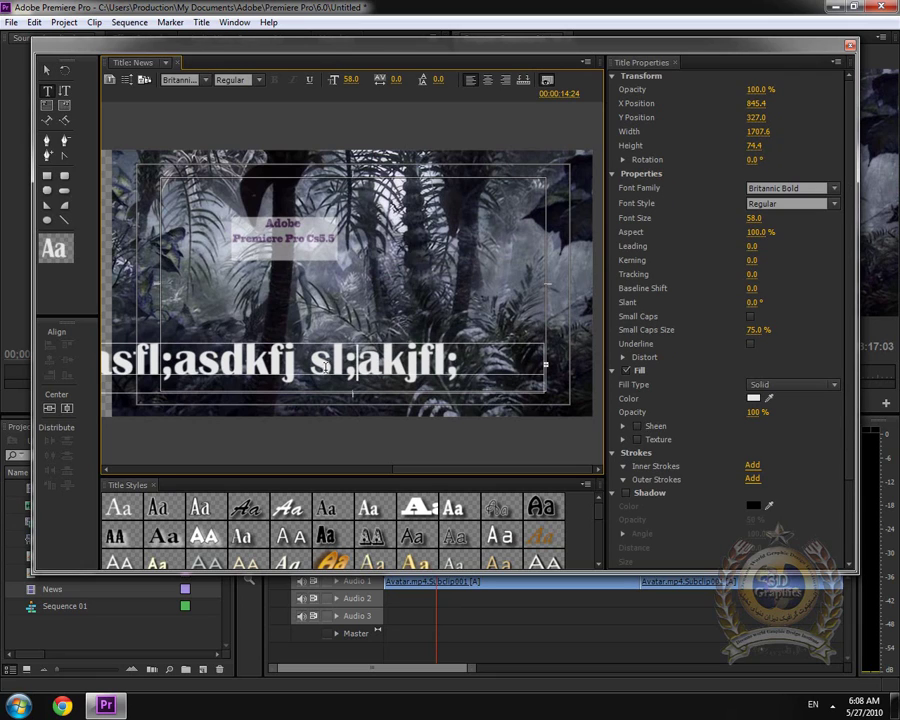
left_click(201, 22)
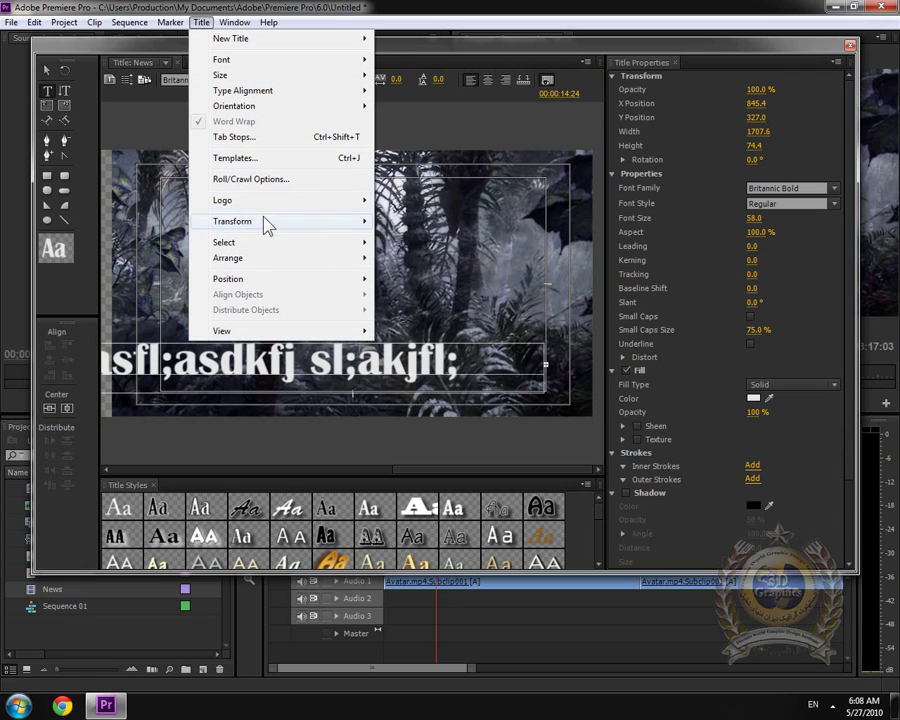
mouse_move(261, 206)
left_click(452, 217)
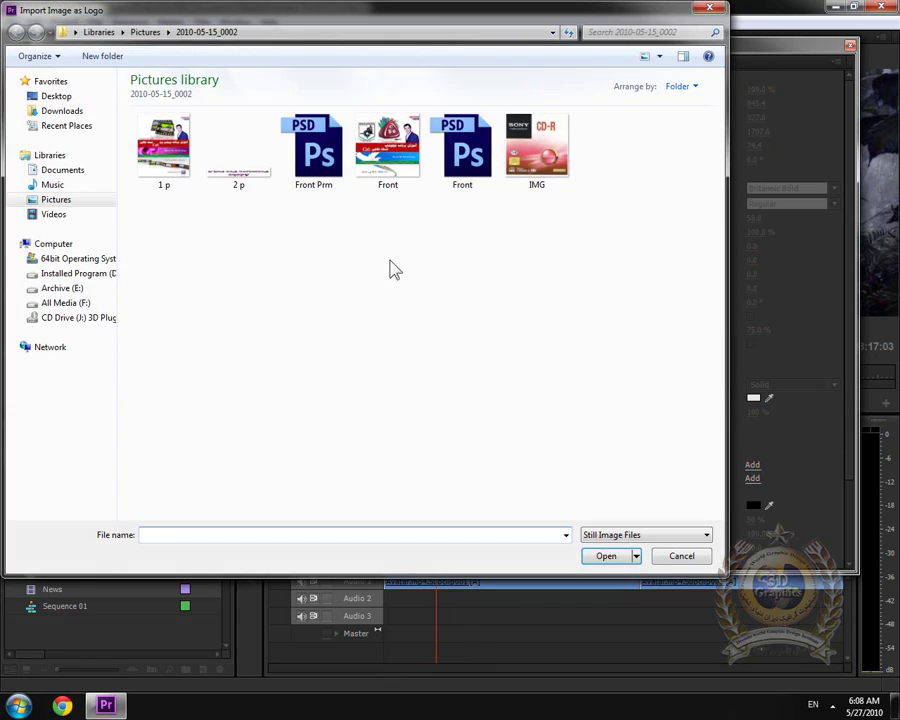
double_click(241, 176)
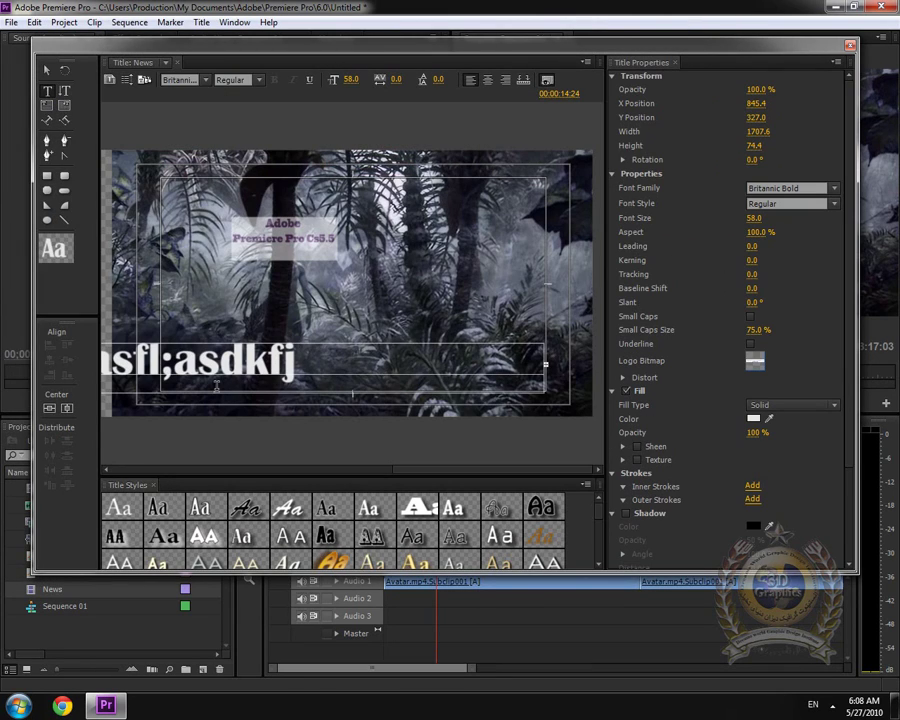
- Shift the crawl line right and up and embed another inline logo image
left_click(46, 71)
left_click_drag(533, 392, 563, 374)
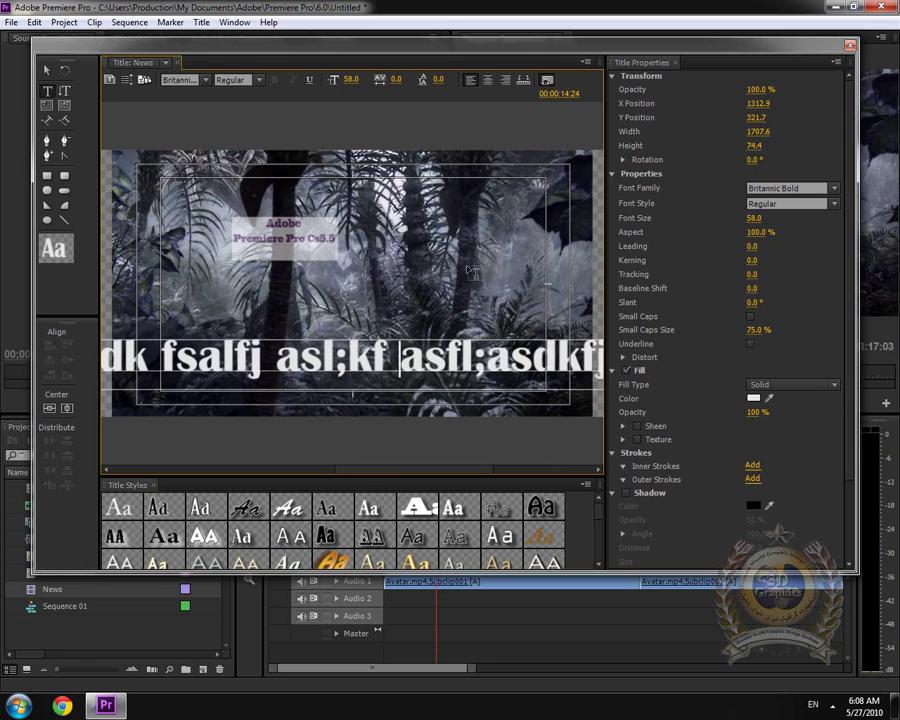
left_click(205, 22)
mouse_move(300, 199)
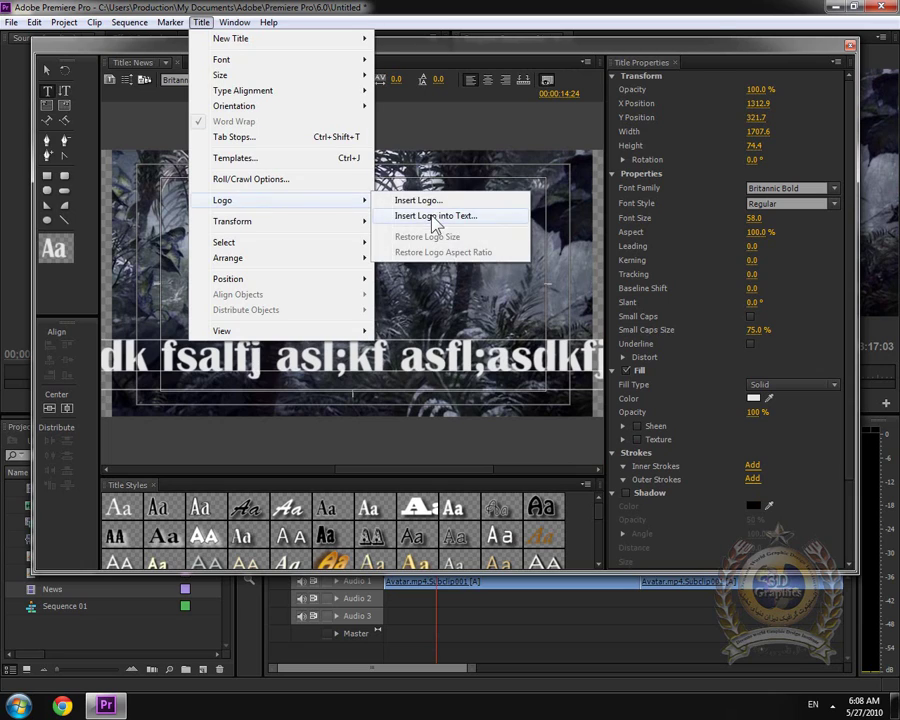
left_click(397, 210)
double_click(250, 144)
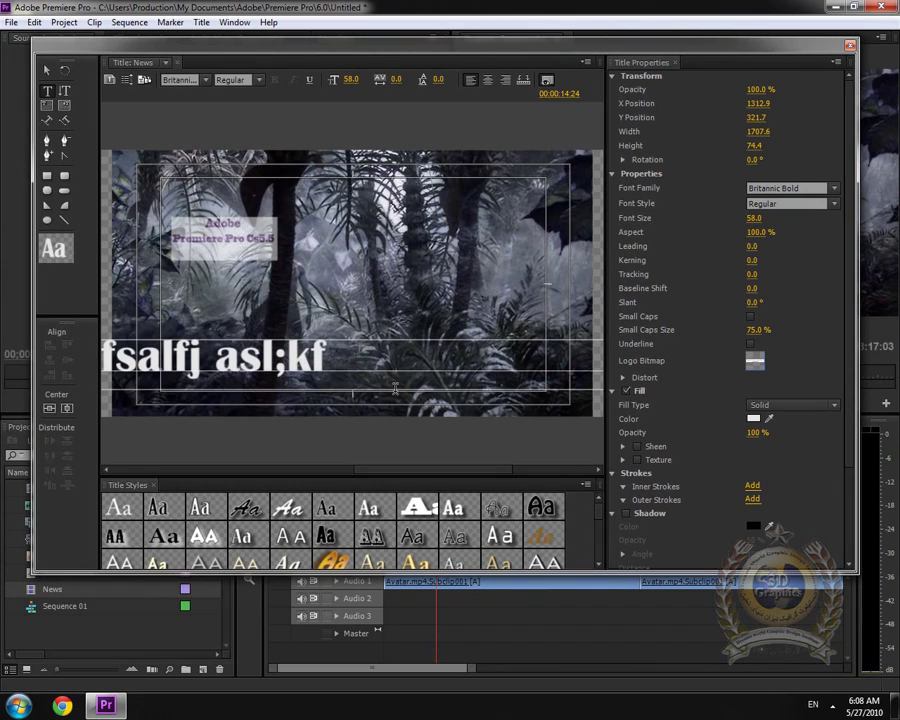
- Slide the crawl text into place and reduce its font size to 30
left_click(46, 69)
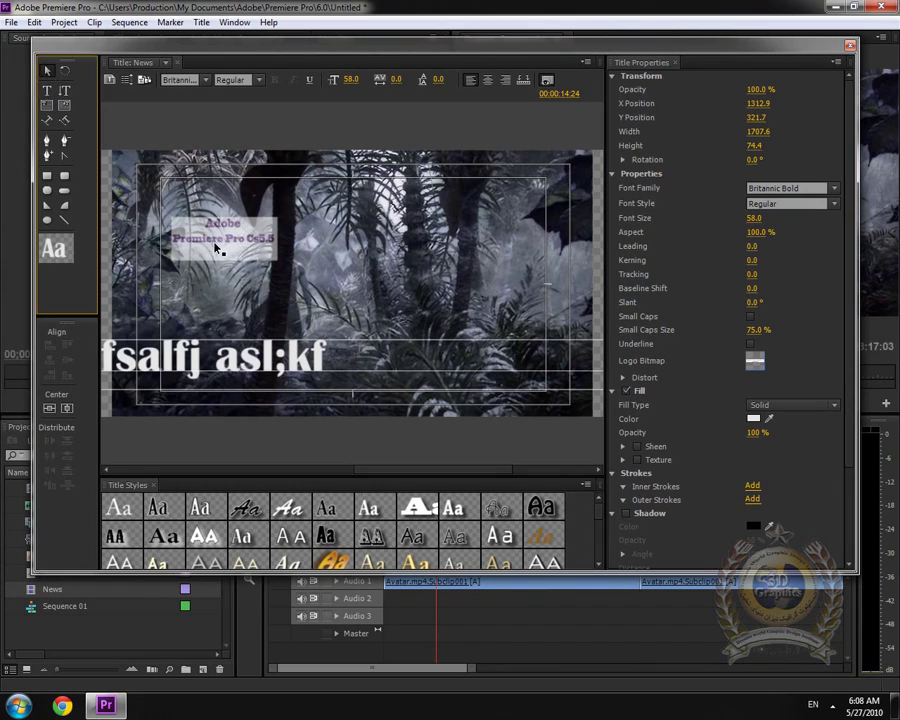
left_click_drag(330, 358, 140, 353)
mouse_move(512, 365)
left_mouse_down()
mouse_move(44, 350)
mouse_move(450, 350)
left_mouse_up()
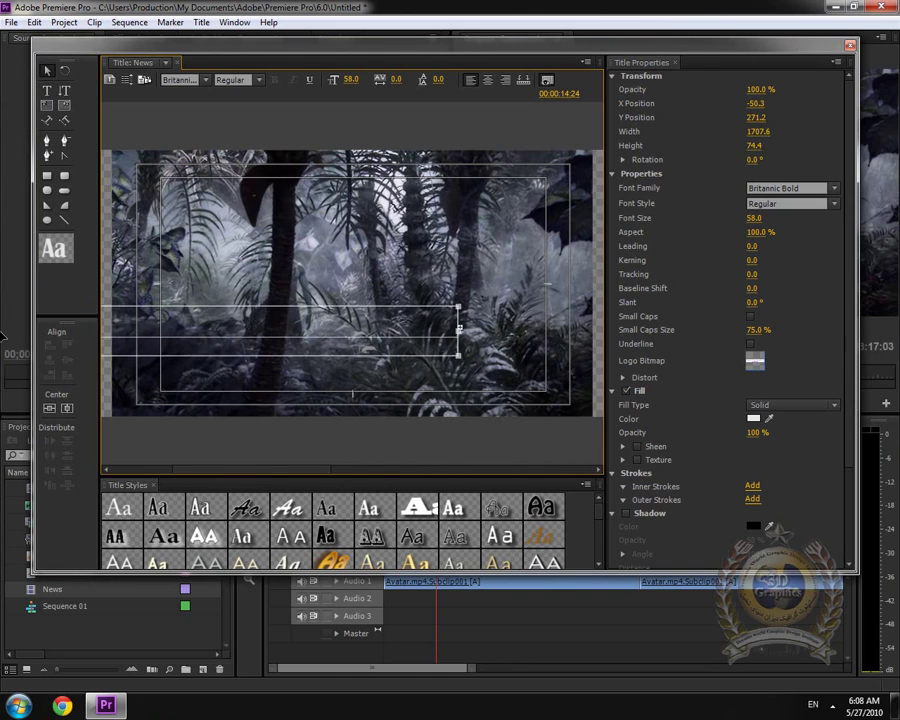
left_click_drag(657, 345, 445, 347)
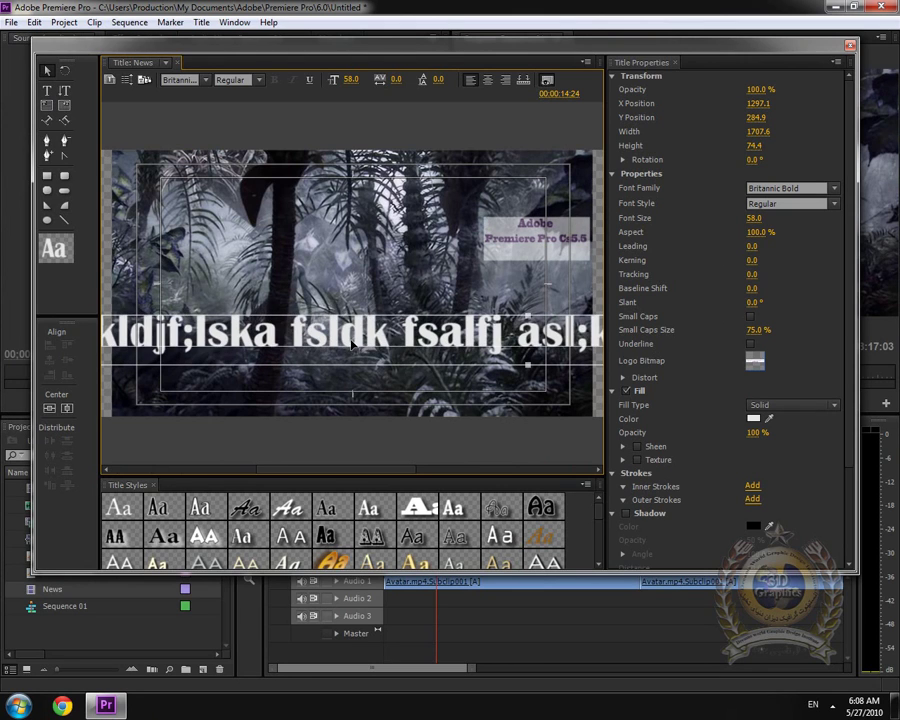
mouse_move(352, 88)
left_mouse_down()
mouse_move(300, 88)
mouse_move(487, 268)
left_mouse_up()
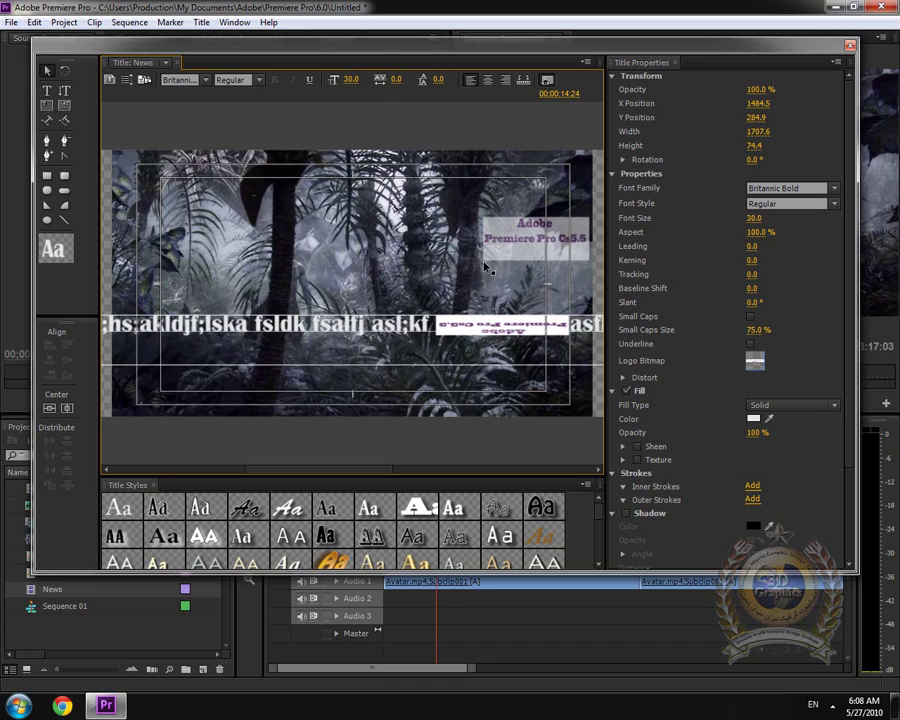
left_click_drag(492, 328, 408, 344)
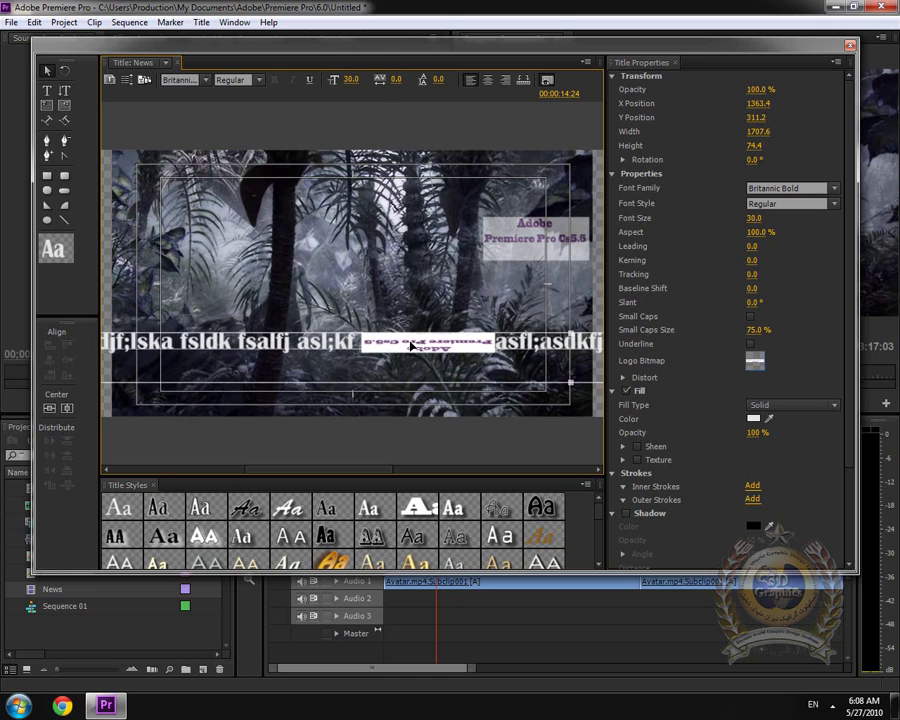
left_click(203, 22)
mouse_move(277, 205)
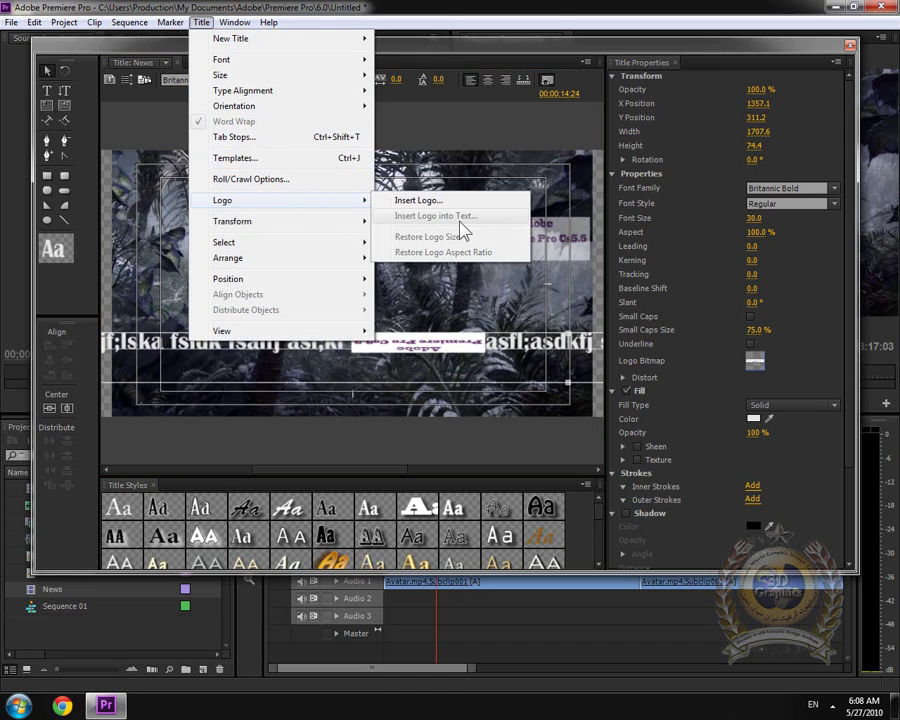
left_click(418, 200)
- Move the standalone logo to the upper centre and restore its original logo size
mouse_move(474, 225)
left_mouse_down()
mouse_move(420, 218)
mouse_move(300, 154)
left_mouse_up()
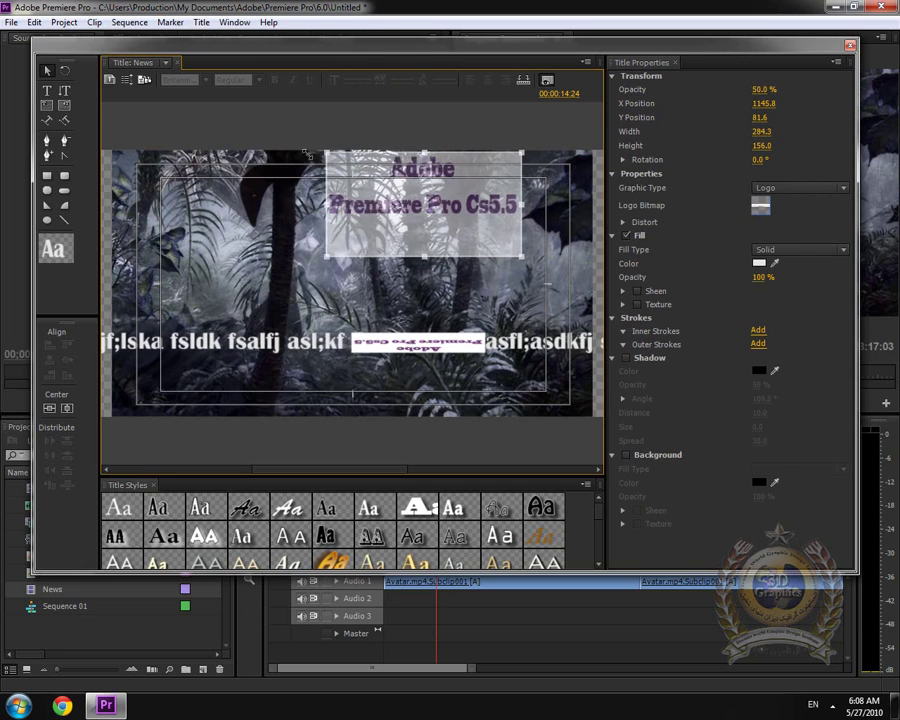
left_click_drag(390, 195, 356, 245)
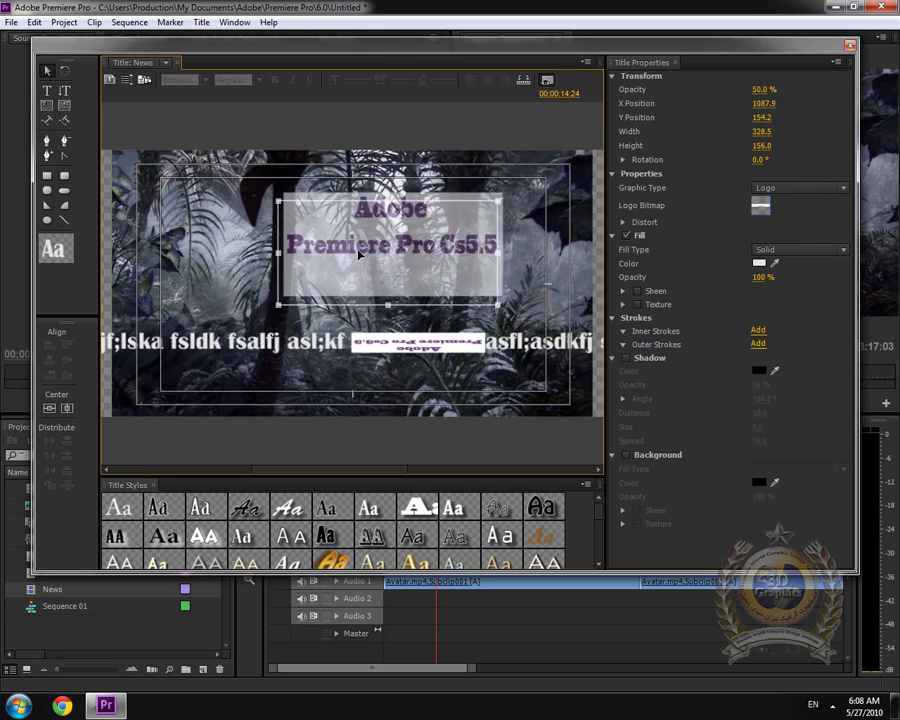
left_click(203, 22)
mouse_move(291, 205)
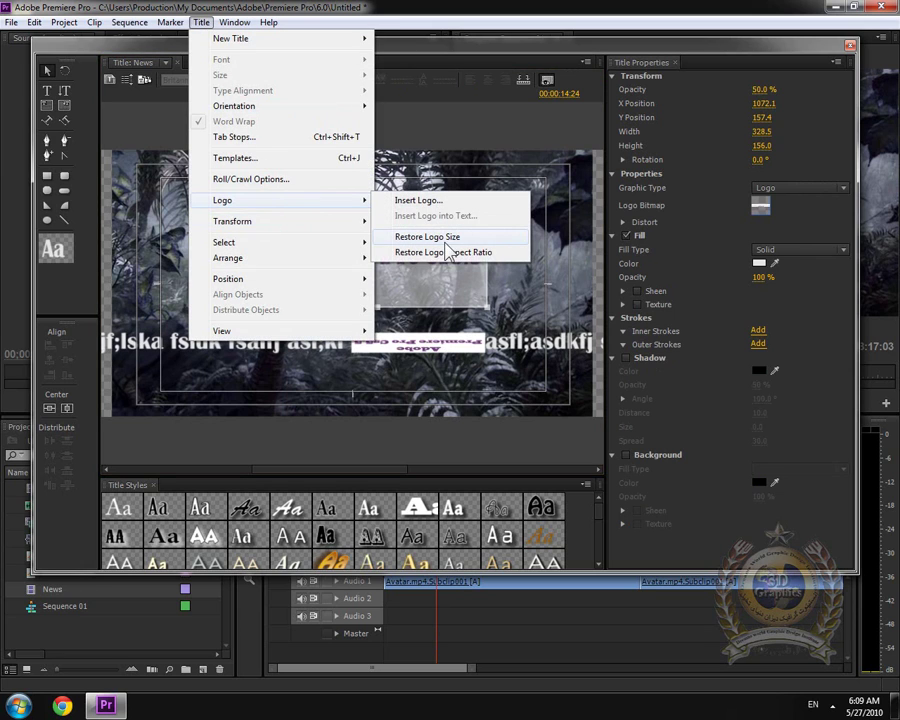
left_click(487, 180)
- Restore the logo's aspect ratio and position it at X 1091.0, Y 140.5
left_click_drag(461, 211, 502, 167)
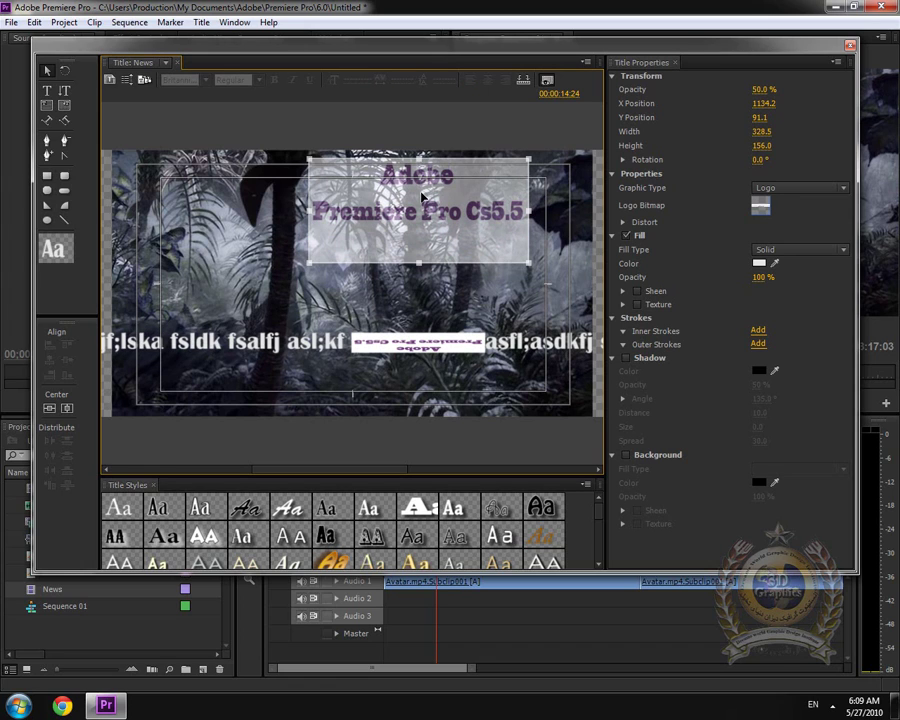
left_click(201, 22)
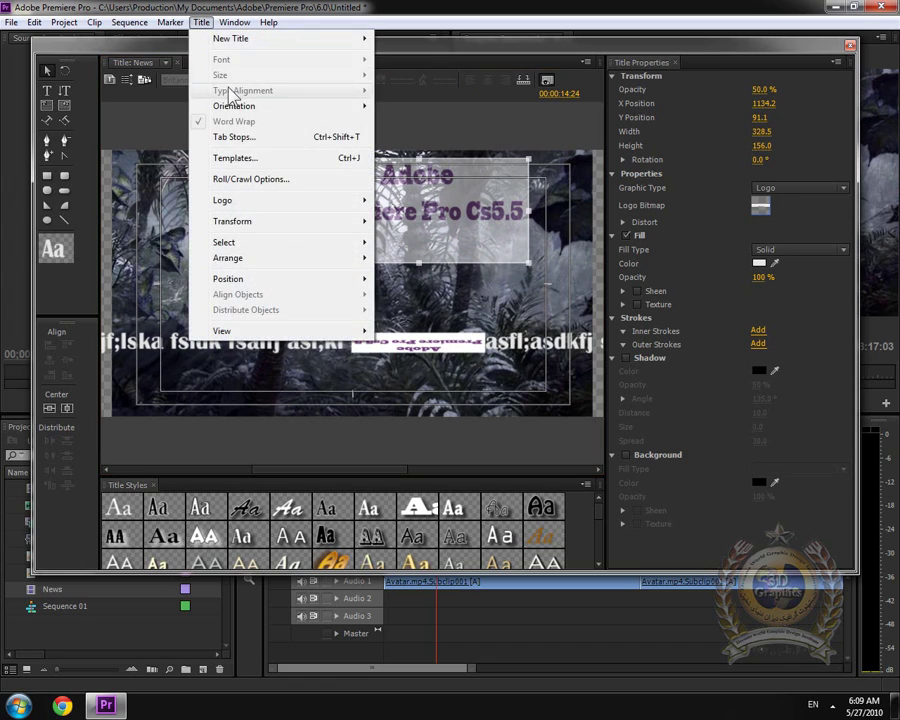
mouse_move(290, 200)
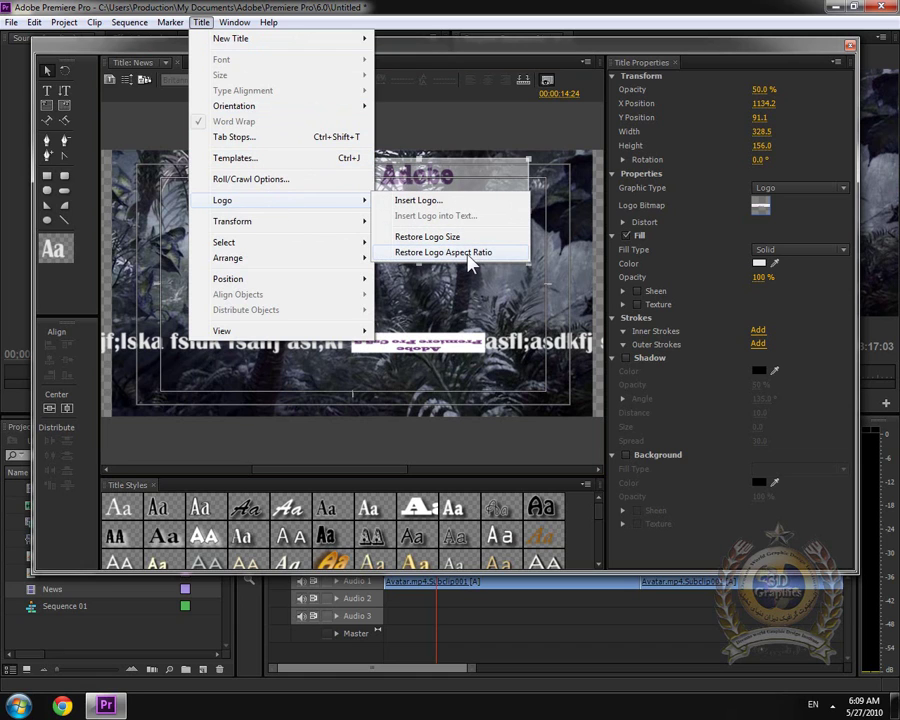
left_click(597, 210)
left_click_drag(503, 188, 474, 222)
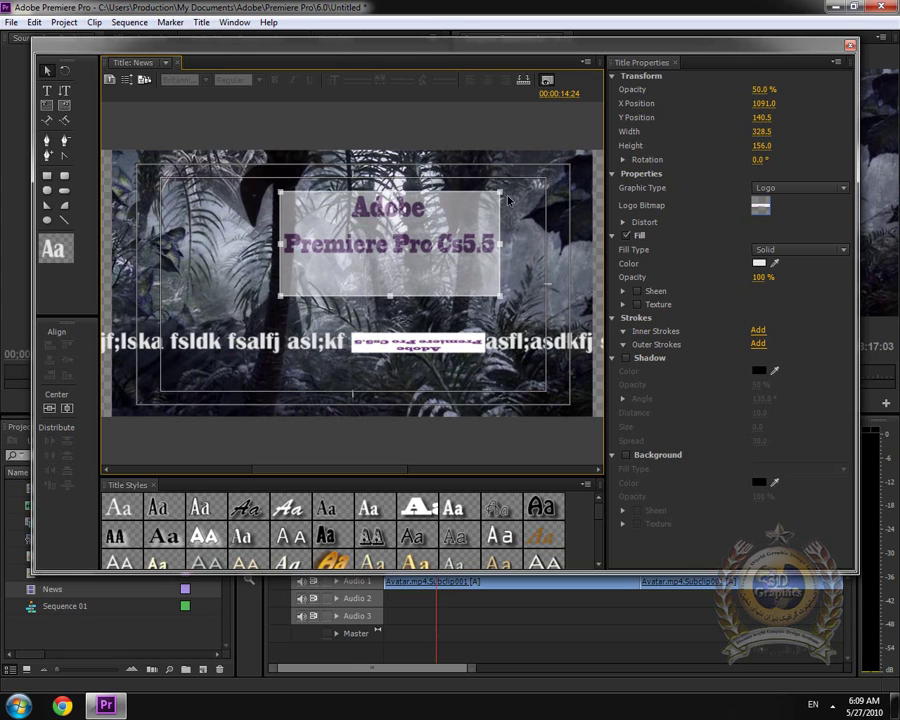
left_click(201, 22)
- Check the logo's Position settings unchanged, then scale it uniformly to 50%
mouse_move(259, 205)
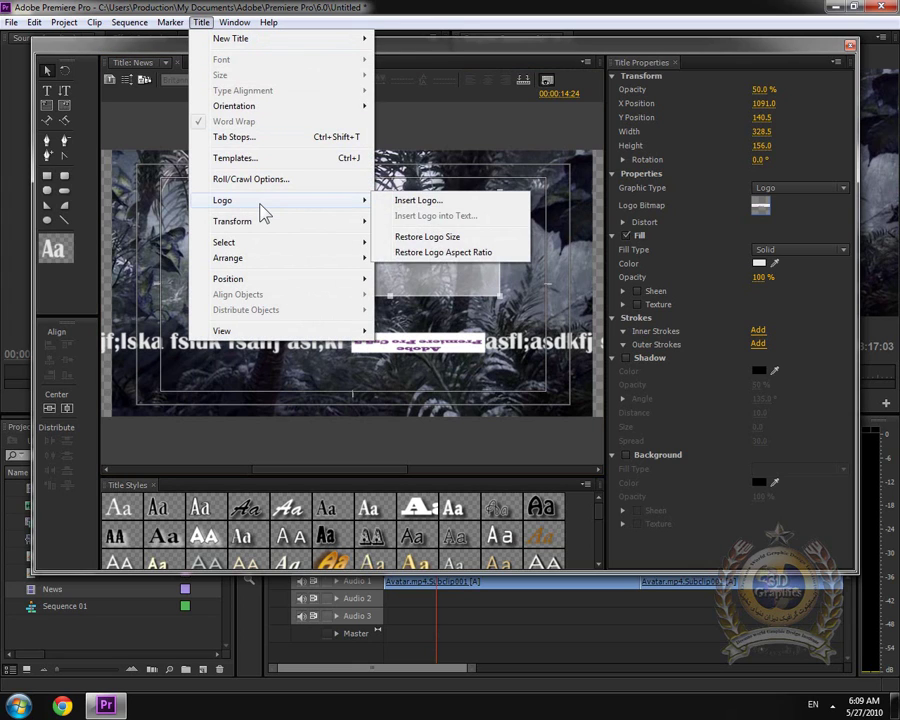
mouse_move(269, 228)
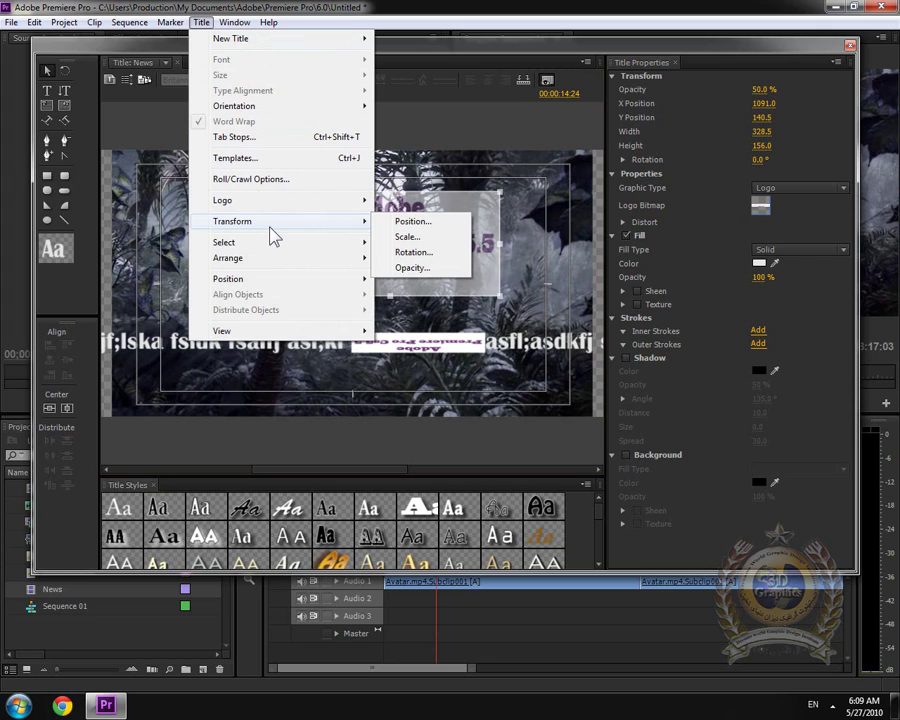
left_click(432, 224)
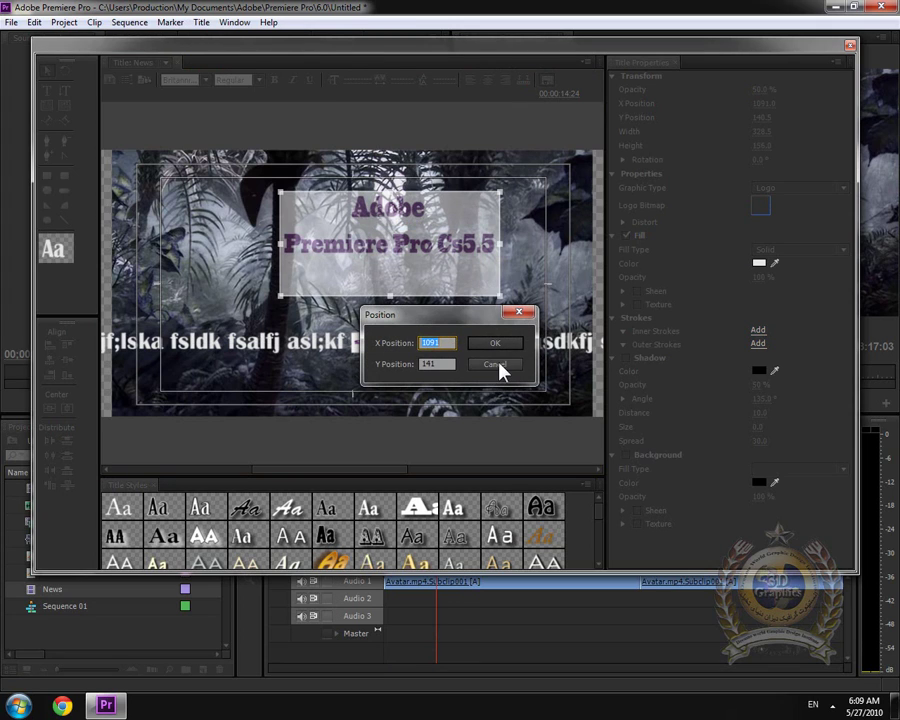
left_click(497, 365)
left_click(201, 22)
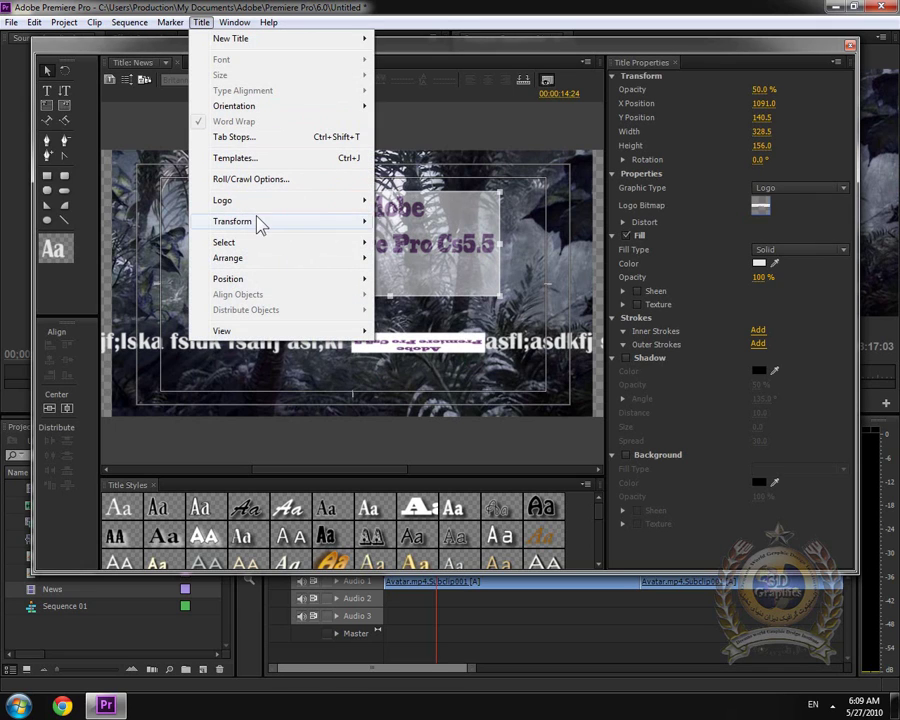
mouse_move(259, 222)
left_click(430, 243)
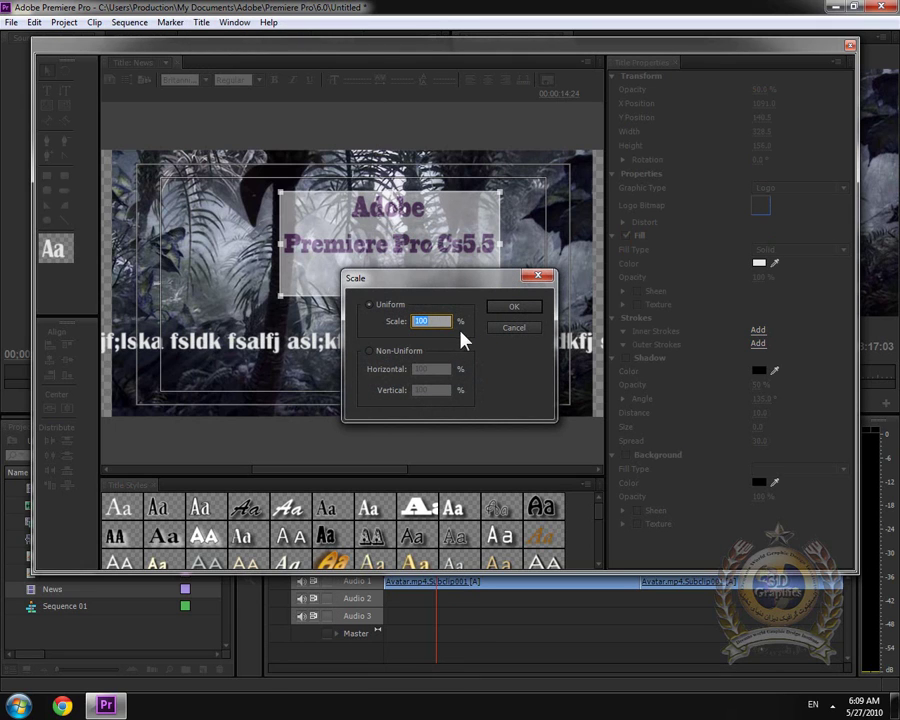
type("50")
key("Return")
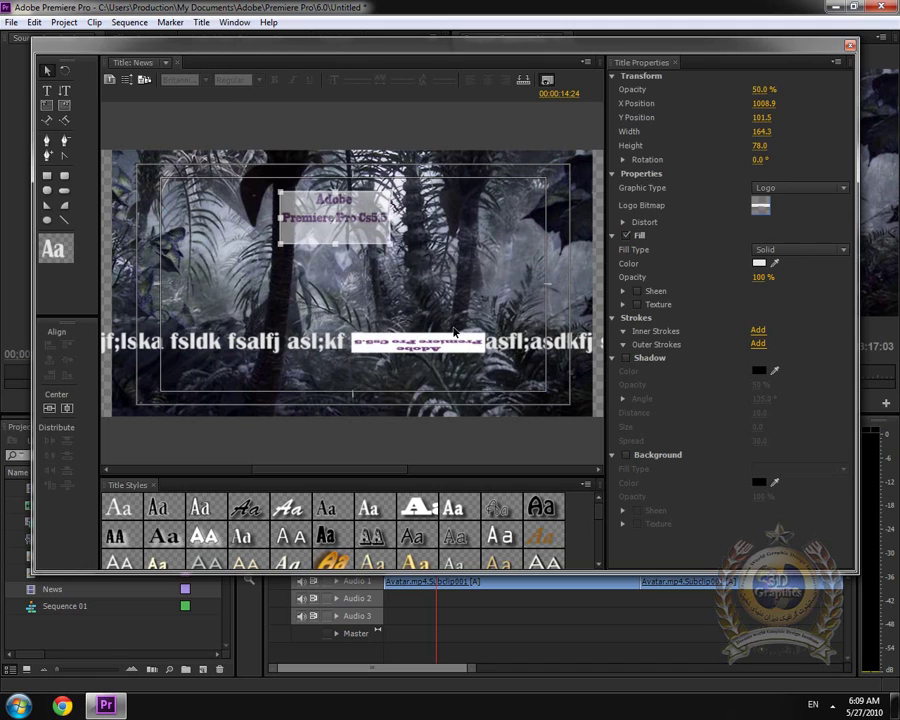
- Rotate the logo 90° so it stands vertically
left_click(204, 22)
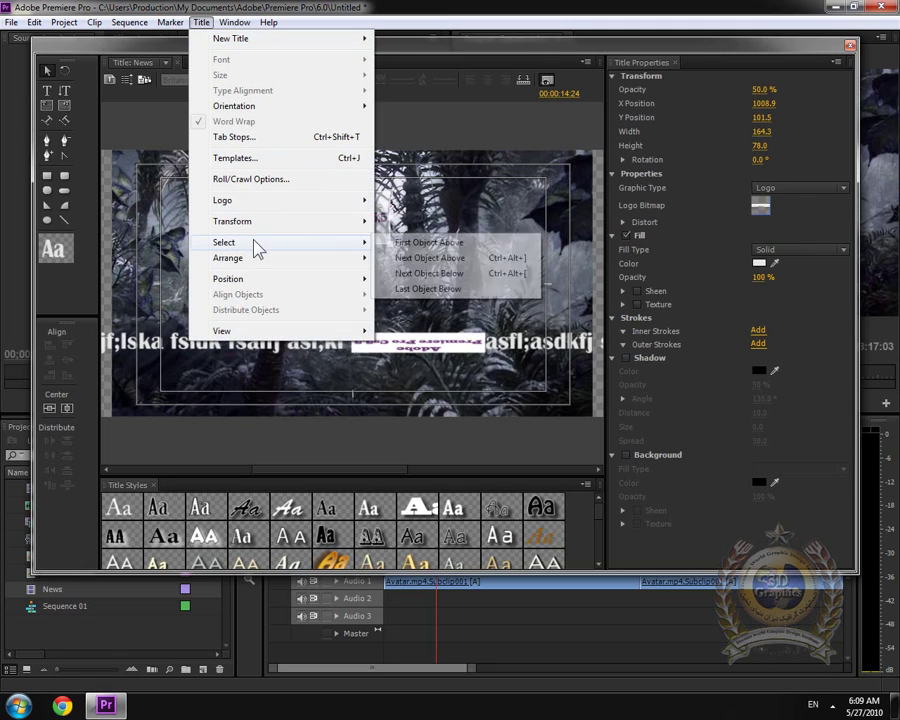
mouse_move(292, 225)
left_click(414, 252)
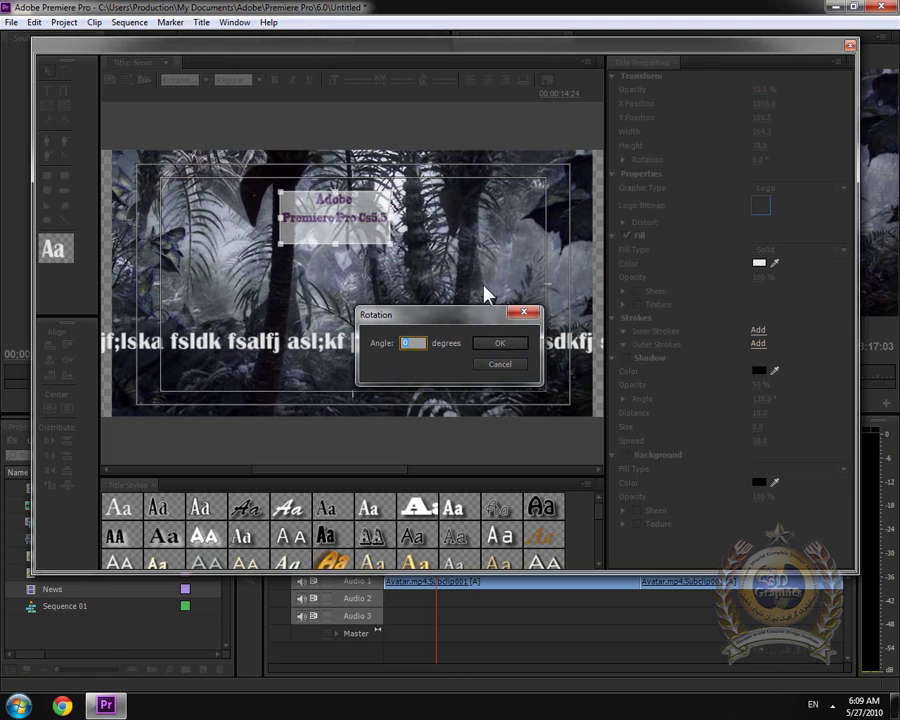
type("90")
key("Return")
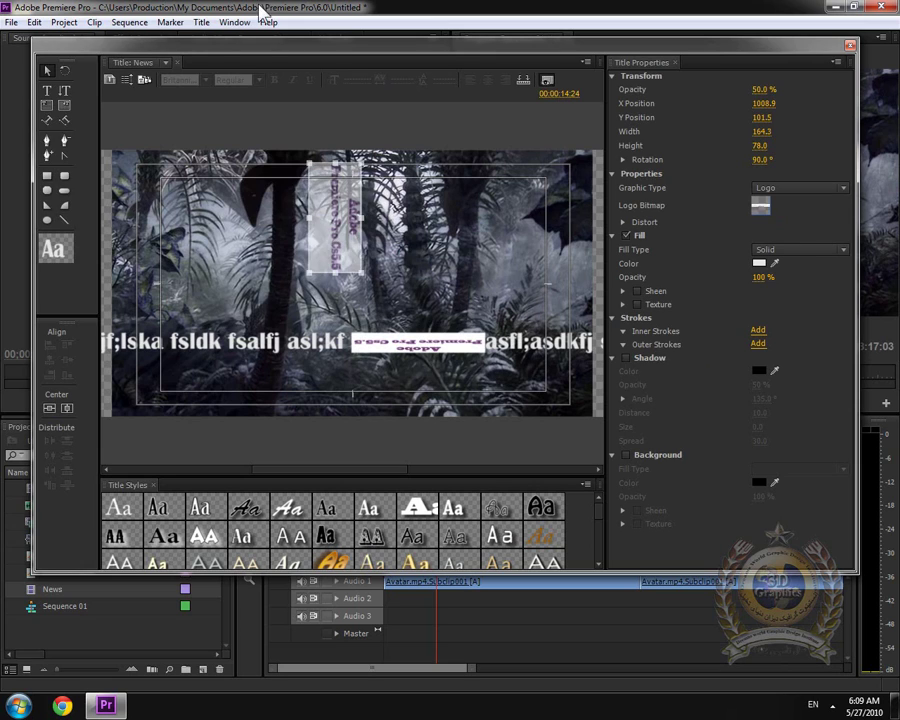
left_click(208, 24)
mouse_move(332, 229)
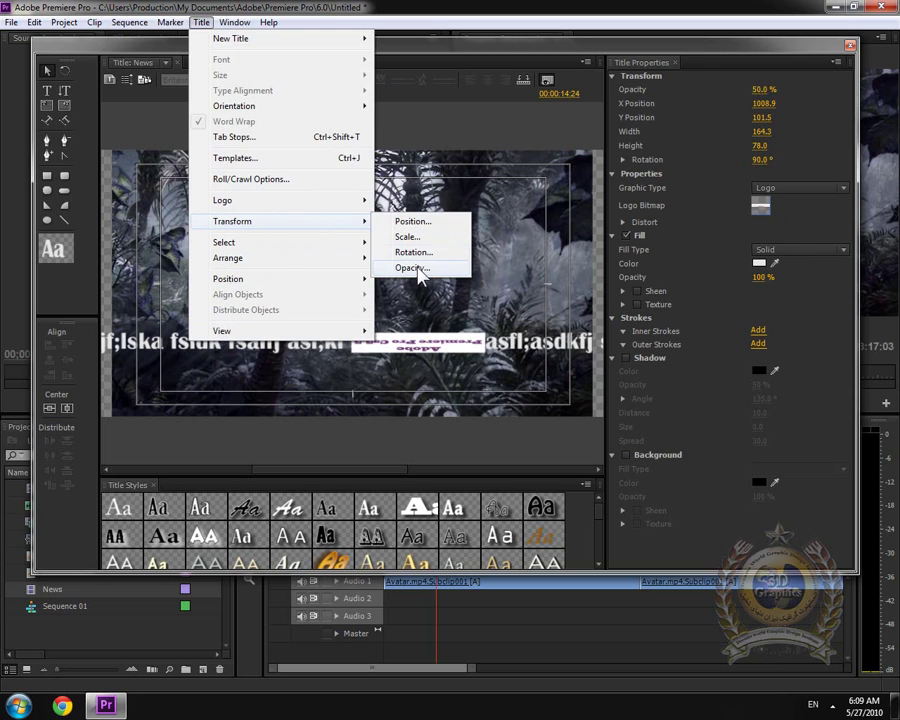
- Select the crawl text and bring it one layer forward
mouse_move(262, 248)
left_click(480, 207)
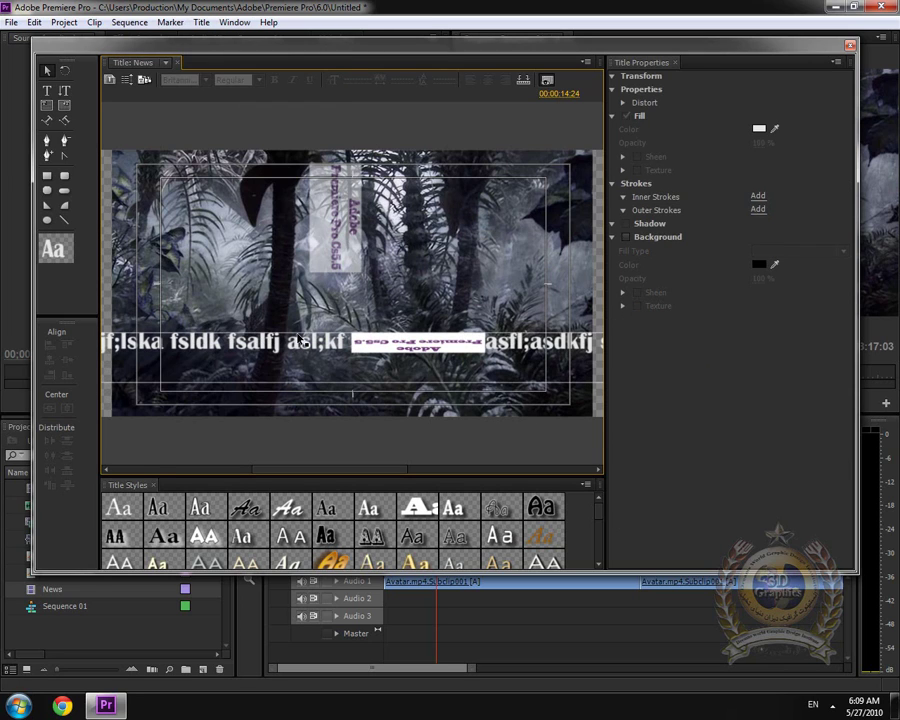
left_click(302, 345)
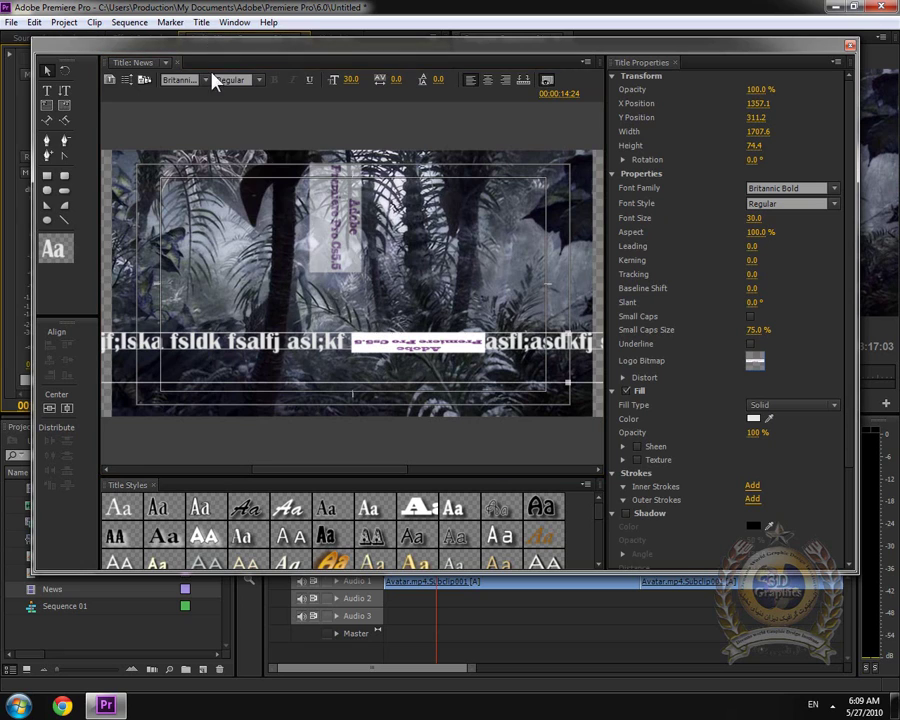
left_click(201, 24)
mouse_move(290, 248)
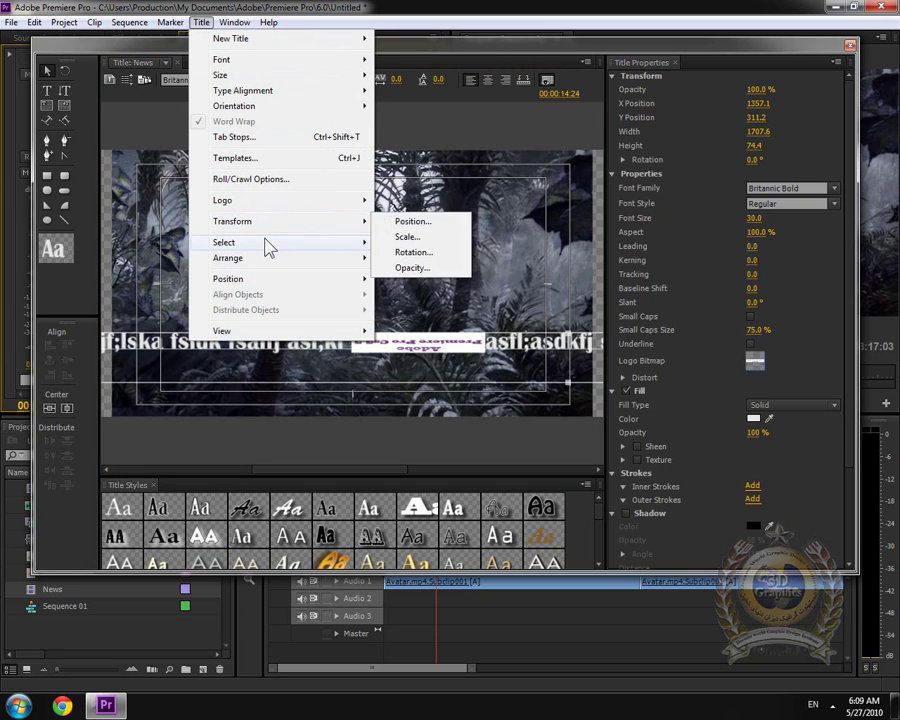
left_click(440, 260)
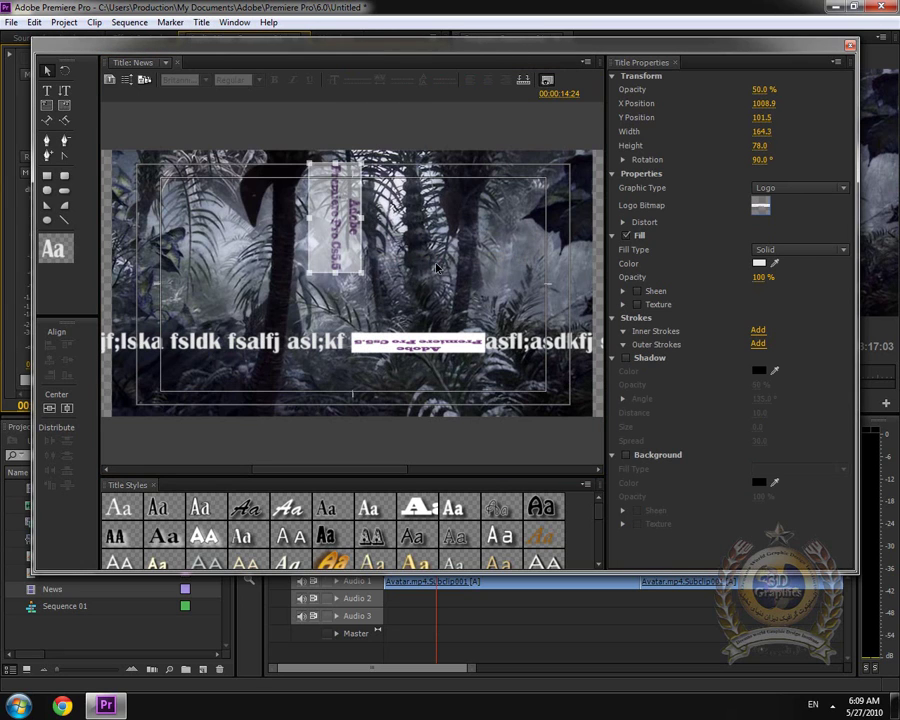
left_click(201, 23)
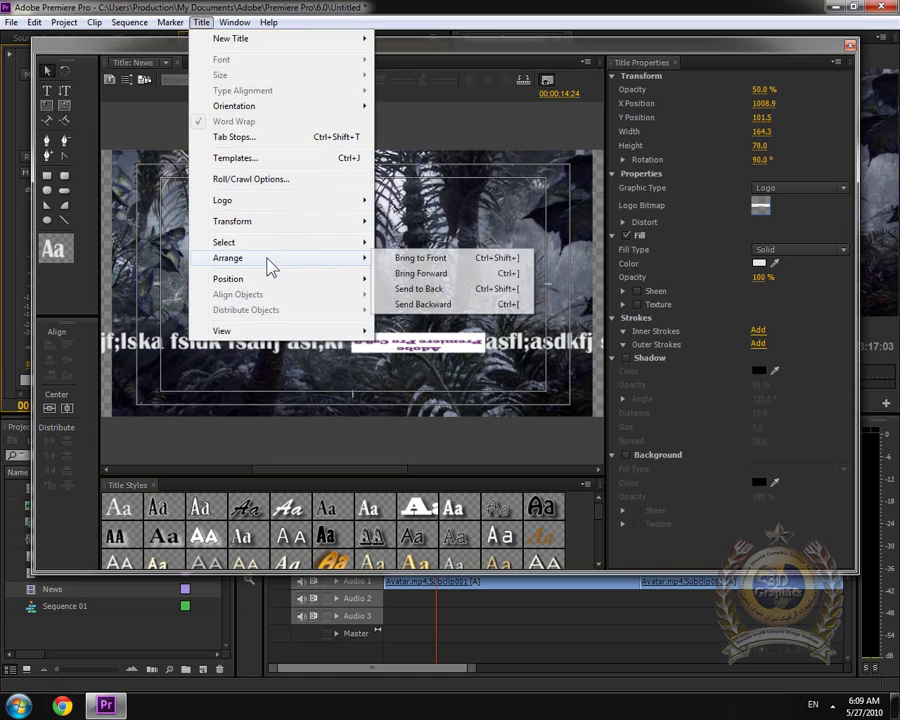
mouse_move(270, 244)
left_click(433, 288)
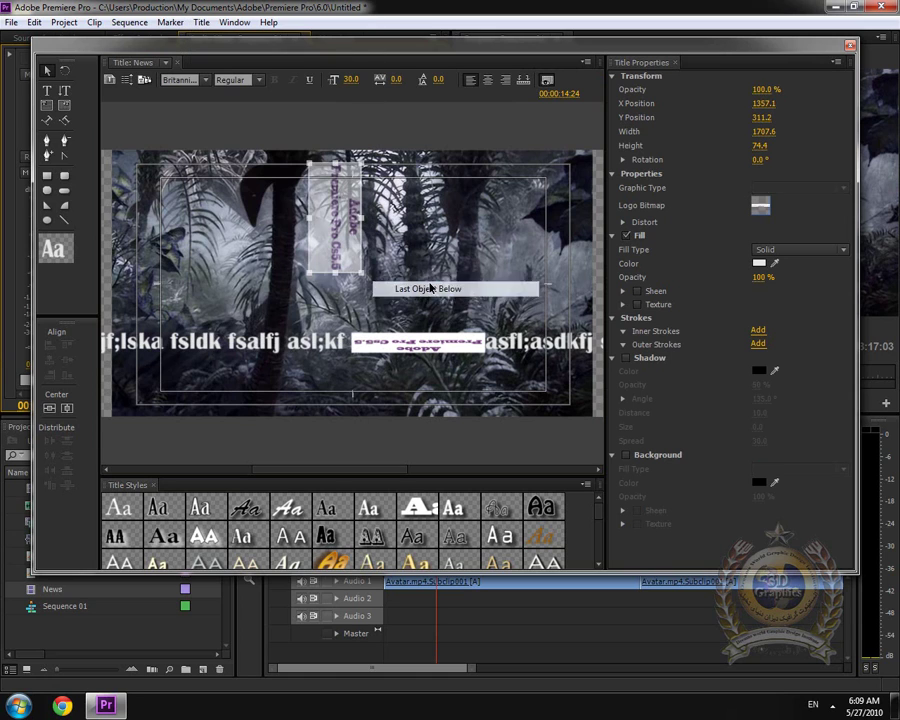
left_click(203, 28)
mouse_move(275, 260)
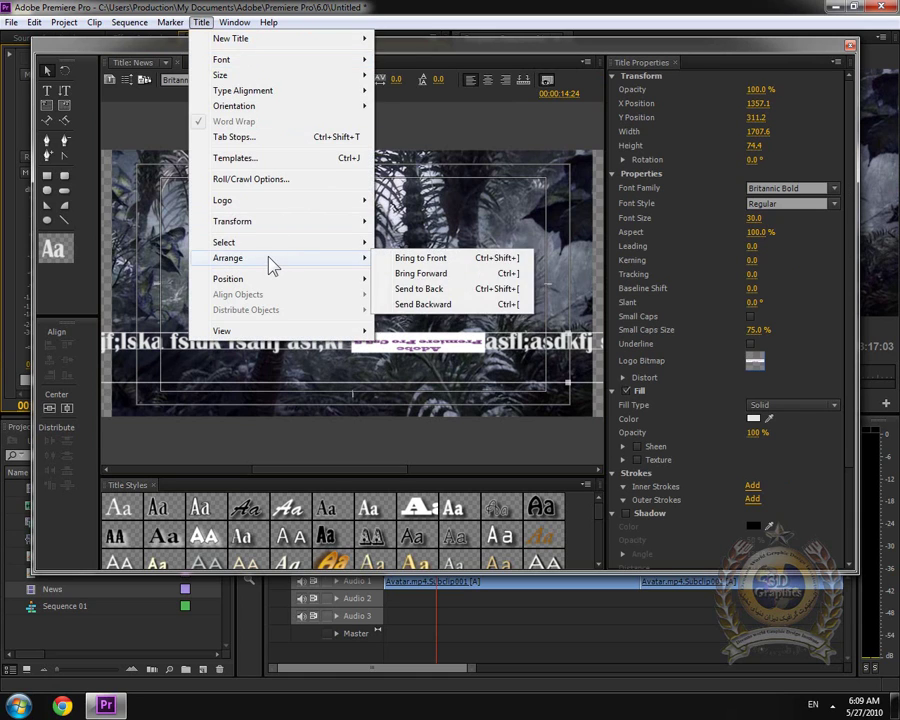
left_click(430, 272)
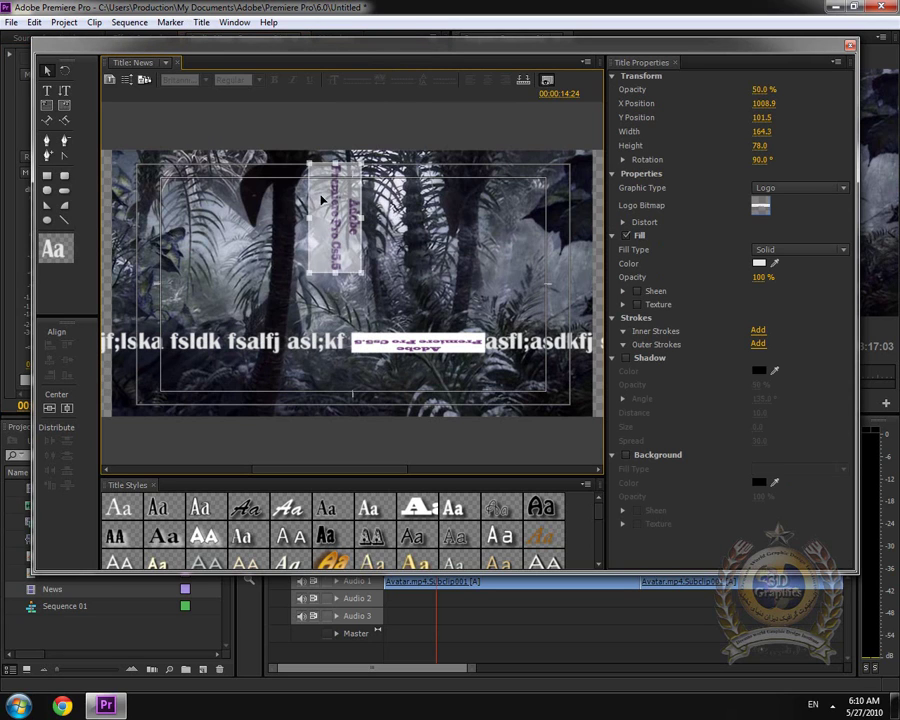
- Drag the vertical logo onto the crawl line and send it behind the text
mouse_move(330, 200)
left_mouse_down()
mouse_move(422, 292)
mouse_move(427, 333)
left_mouse_up()
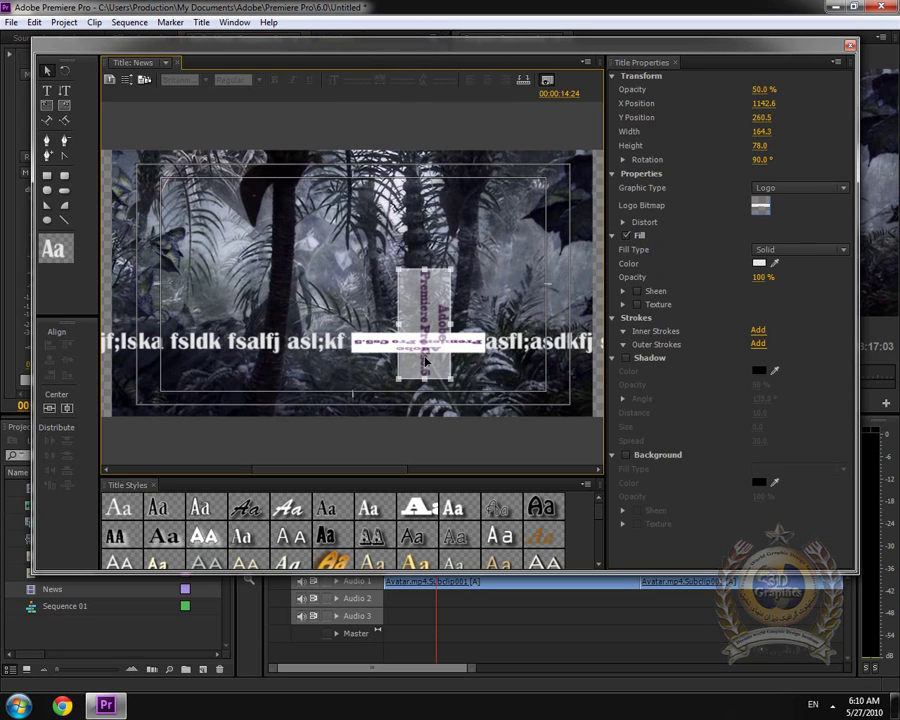
left_click(201, 22)
mouse_move(278, 262)
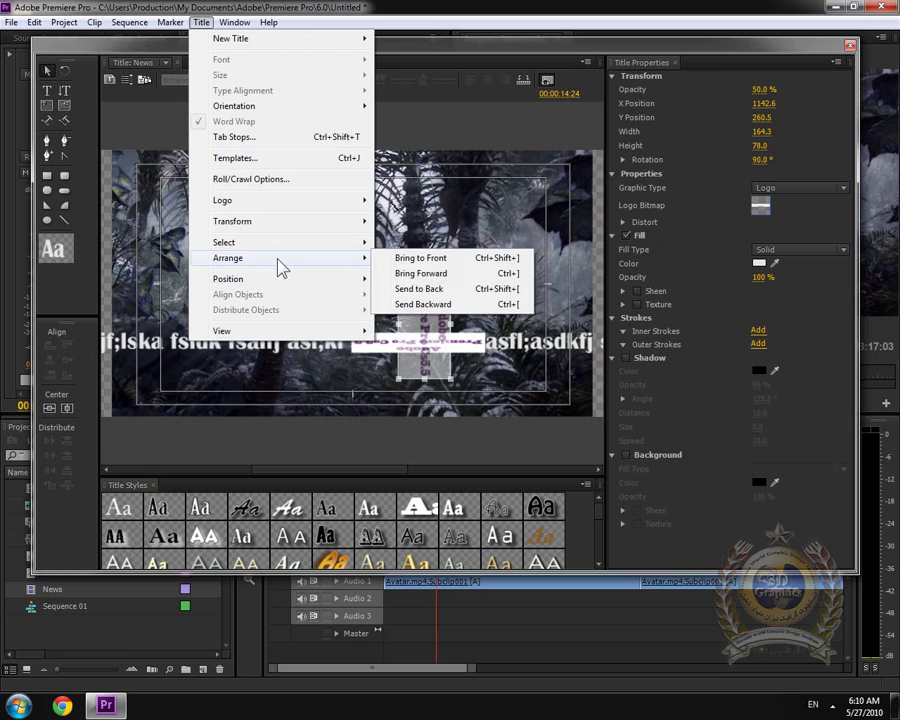
left_click(420, 289)
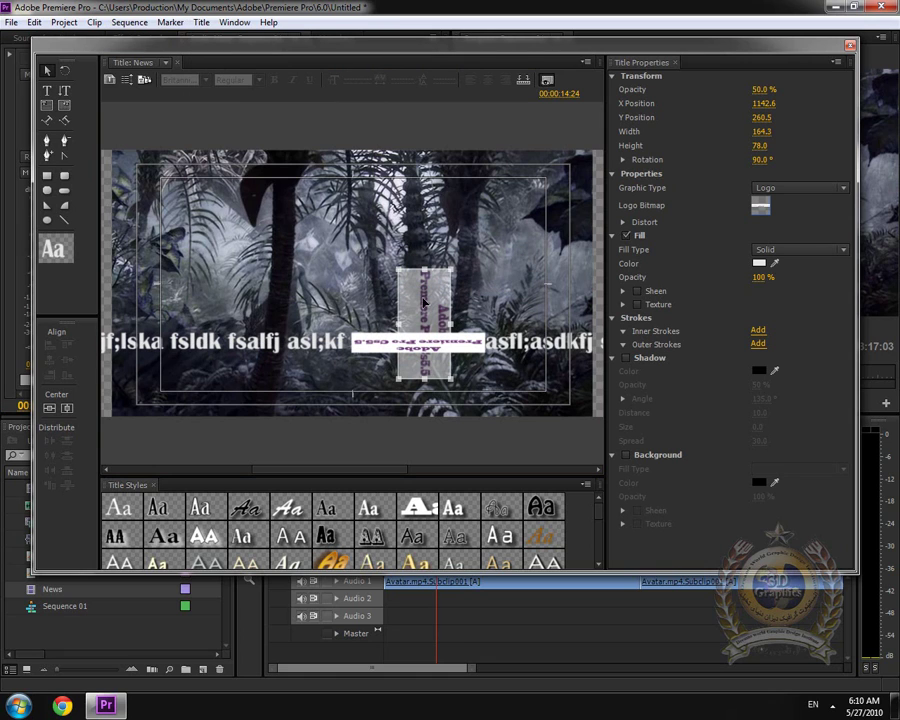
left_click(201, 22)
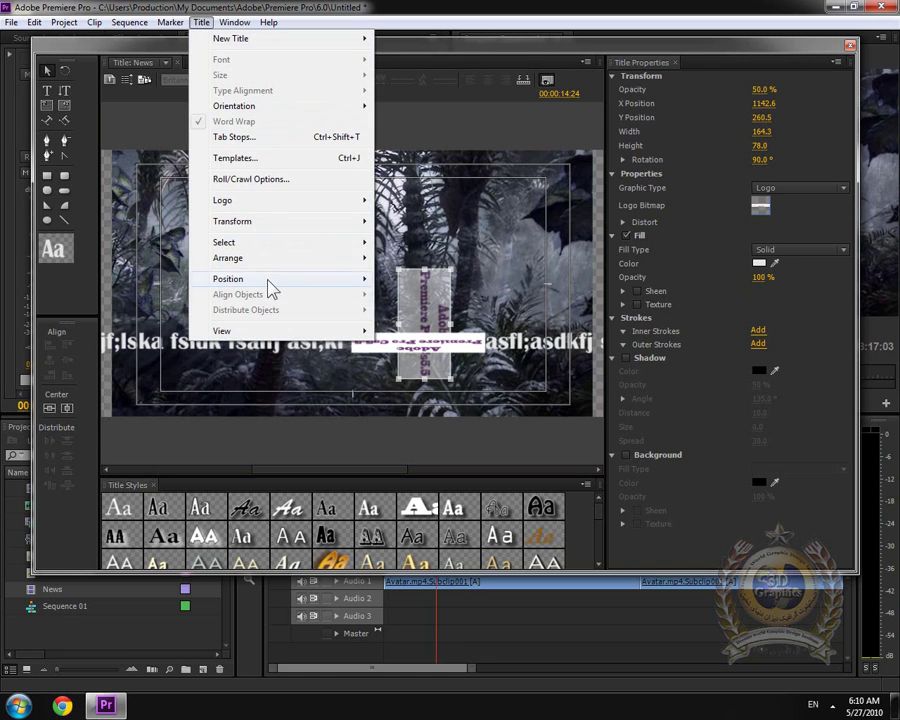
- Centre the vertical Adobe logo vertically and horizontally, placing it at X 361, Y 201
mouse_move(273, 279)
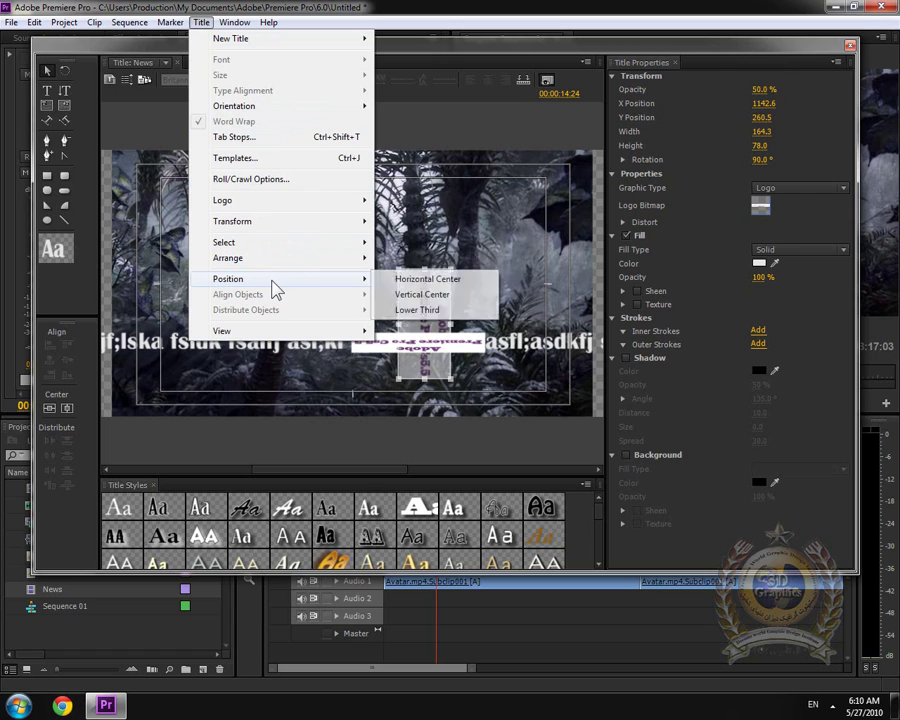
left_click(431, 296)
left_click(201, 22)
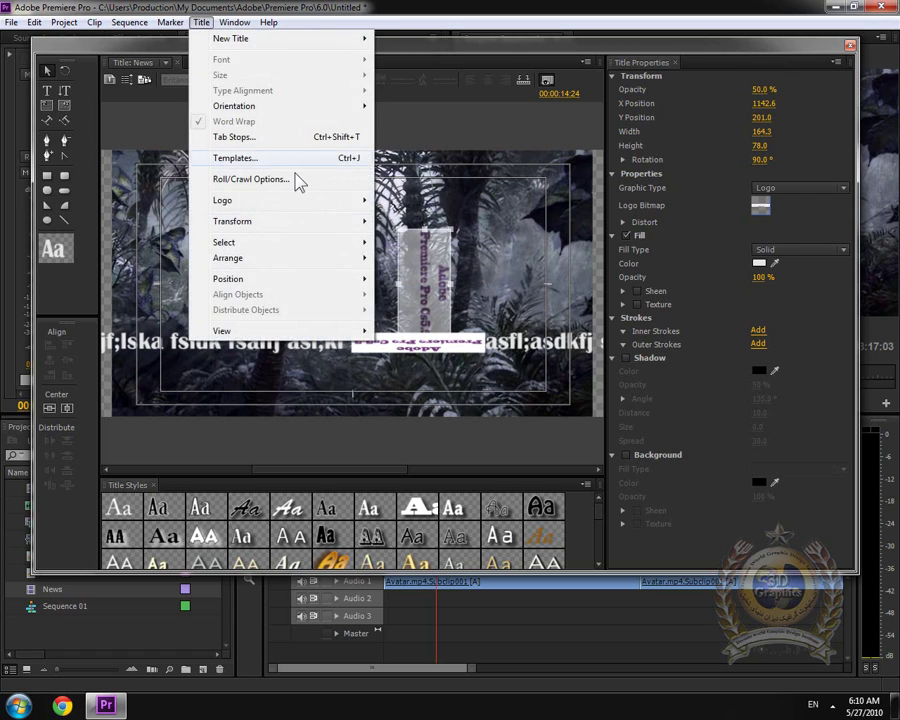
mouse_move(287, 287)
left_click(446, 282)
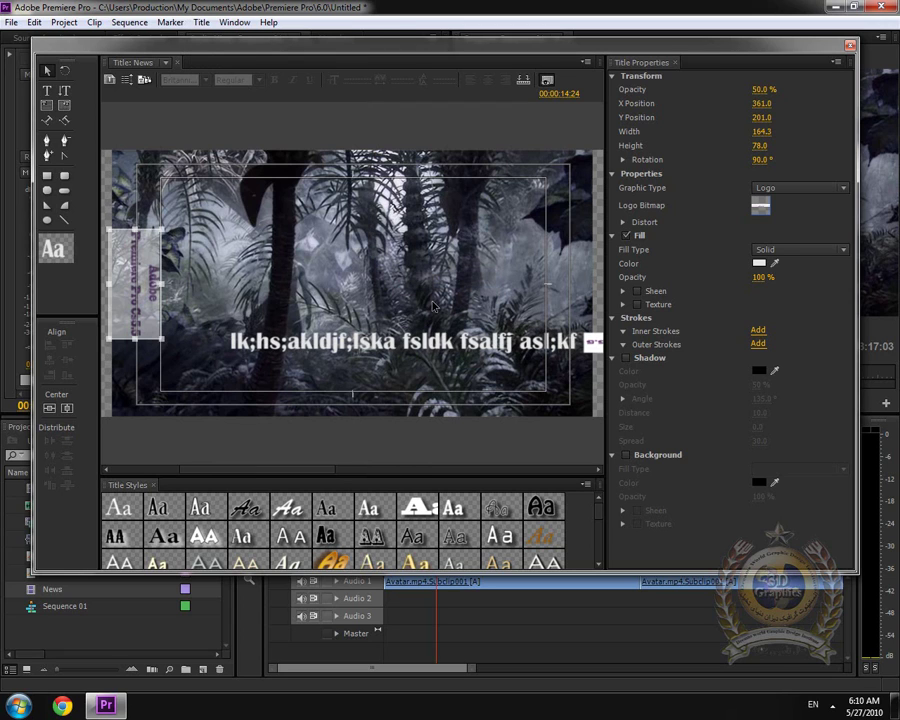
- Deselect the logo and switch to the Rectangle tool
left_click(199, 22)
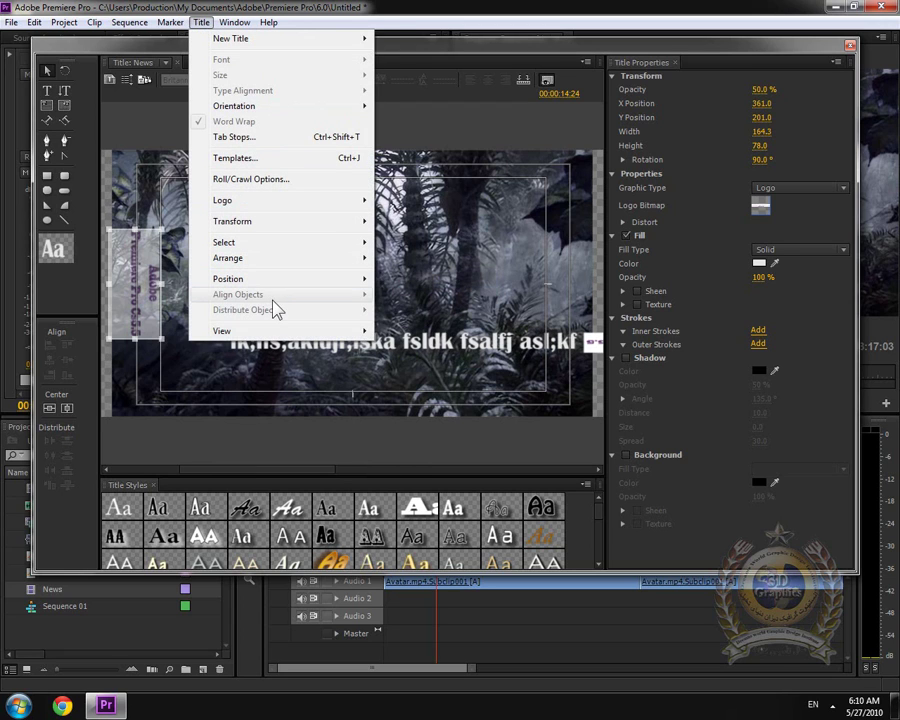
left_click(256, 232)
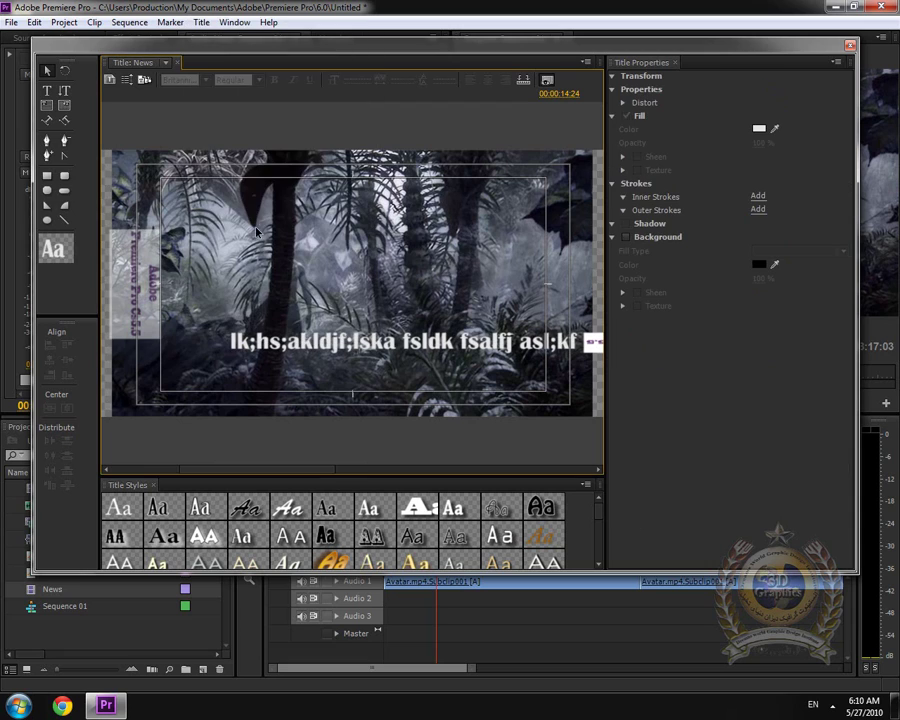
left_click(57, 205)
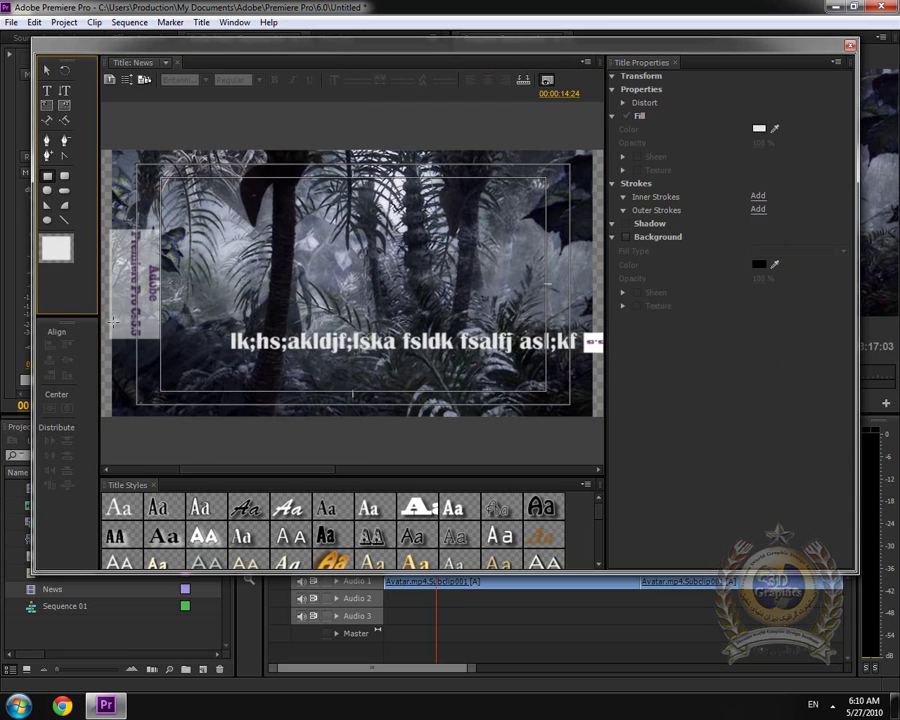
- Draw a wide rectangle across the crawl line and fill it with deep blue 002688
left_click_drag(118, 342, 604, 372)
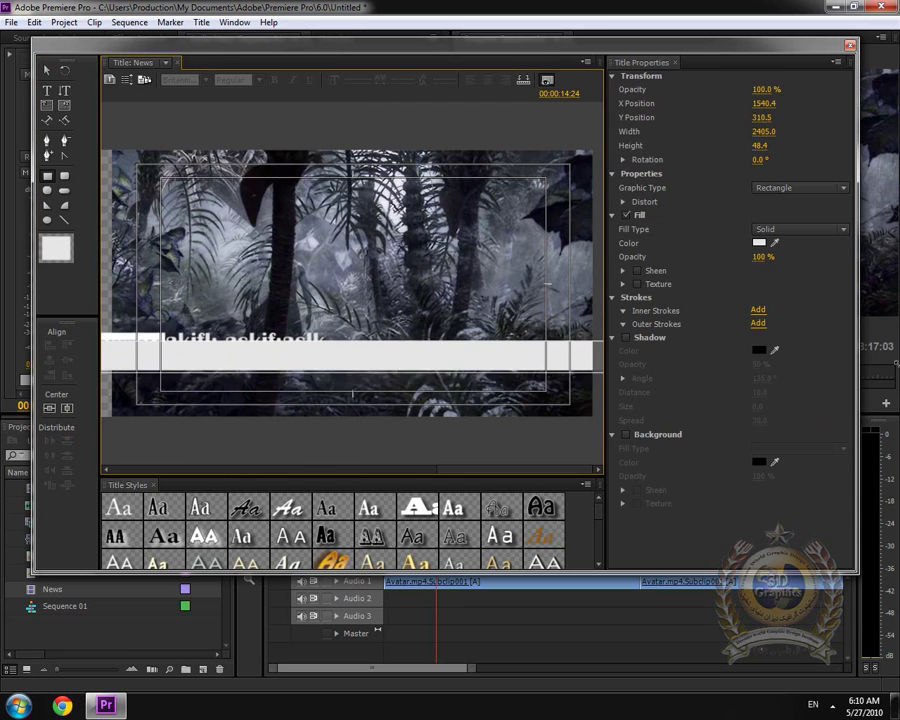
left_click(759, 243)
left_click(473, 378)
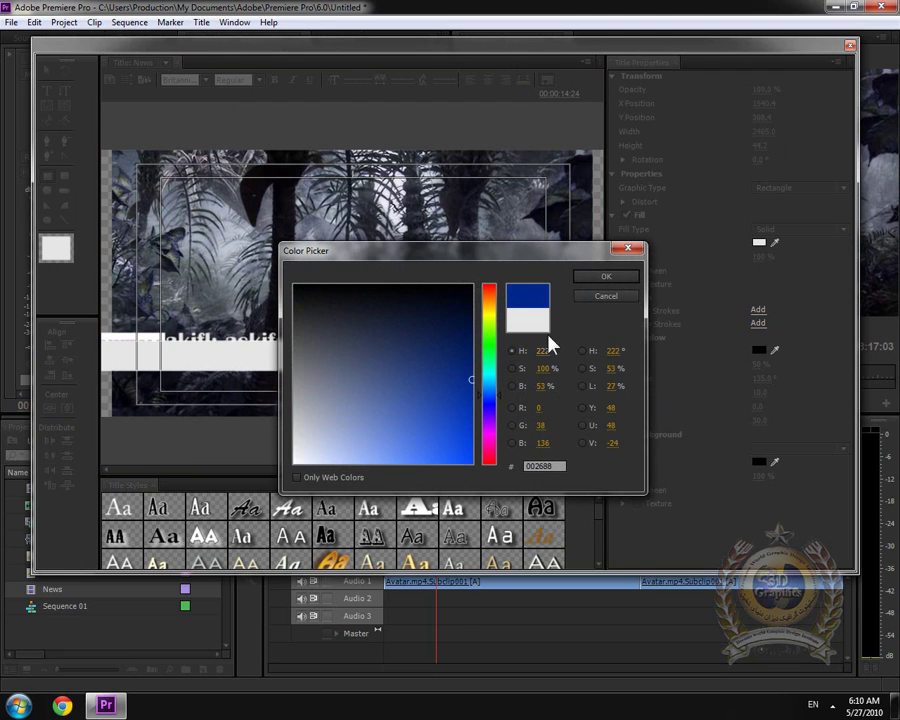
left_click(606, 276)
- Send the blue bar to the back behind the crawl text and shift it along the line
left_click(53, 69)
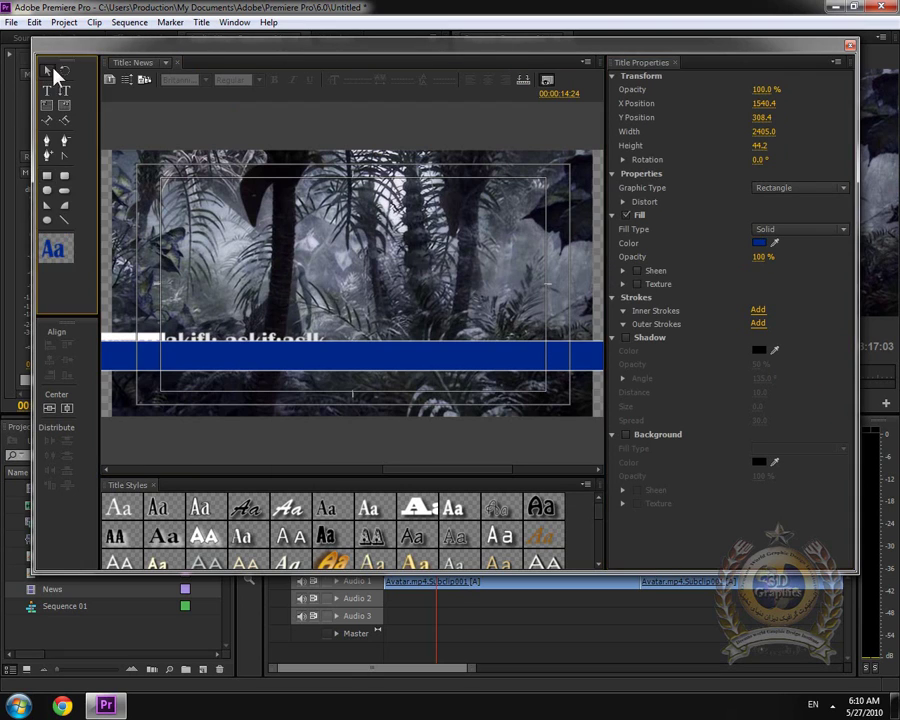
left_click(197, 24)
mouse_move(263, 259)
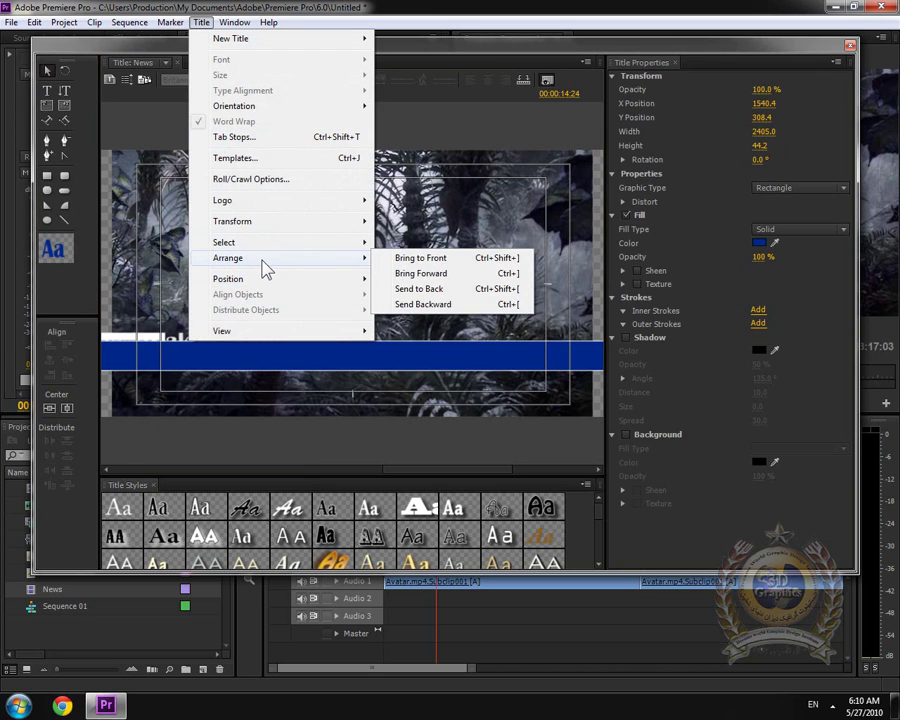
left_click(455, 292)
mouse_move(245, 356)
left_mouse_down()
mouse_move(249, 347)
mouse_move(297, 355)
left_mouse_up()
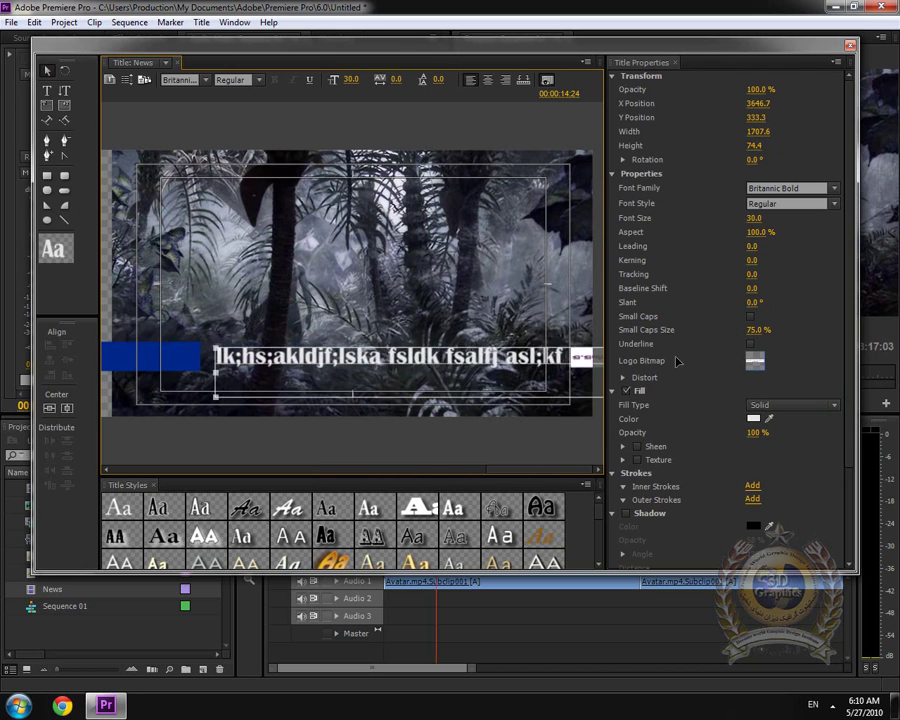
- Reposition the crawl text so it runs inside the blue bar
left_click_drag(425, 368, 4, 340)
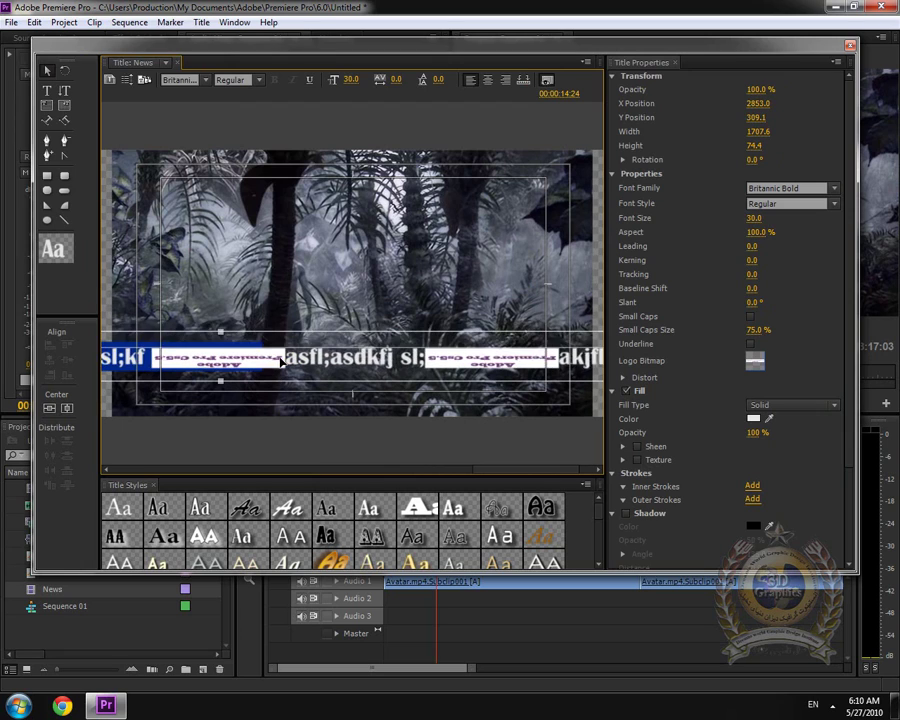
left_click_drag(260, 340, 340, 362)
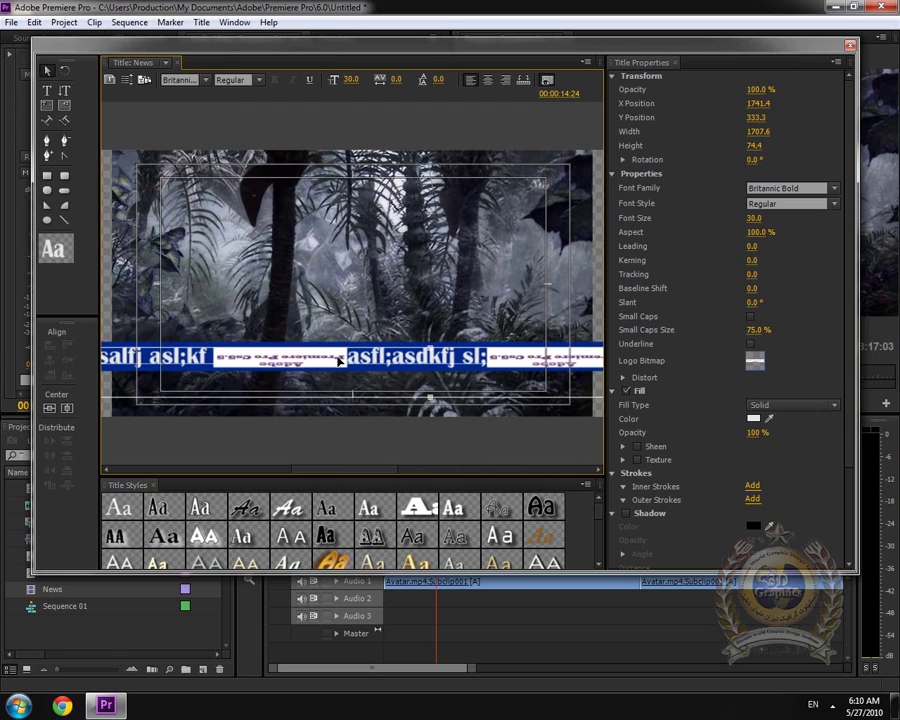
left_click(280, 256)
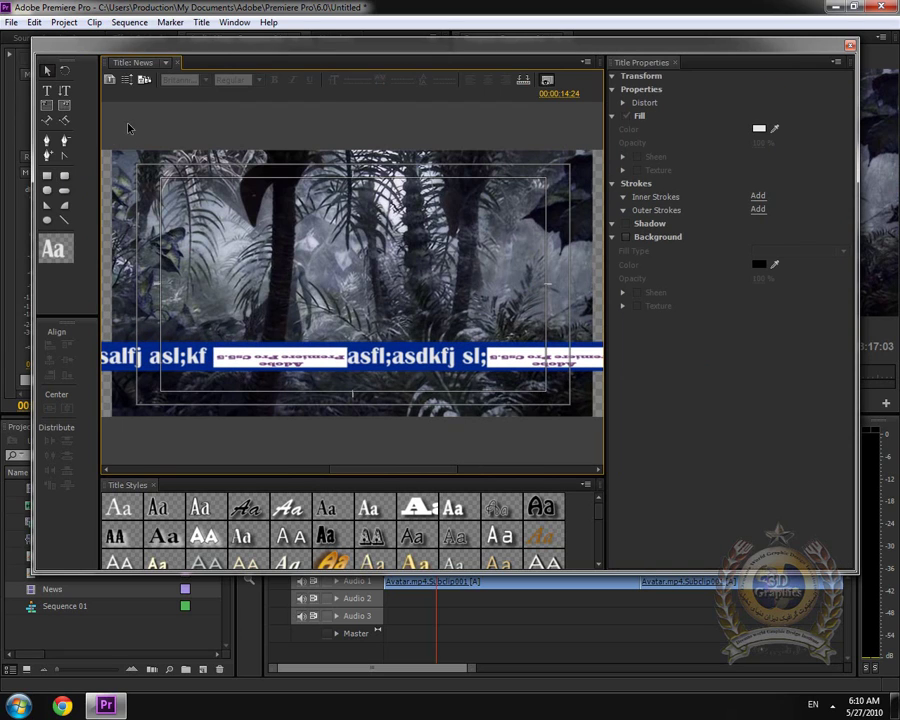
left_click_drag(305, 357, 85, 362)
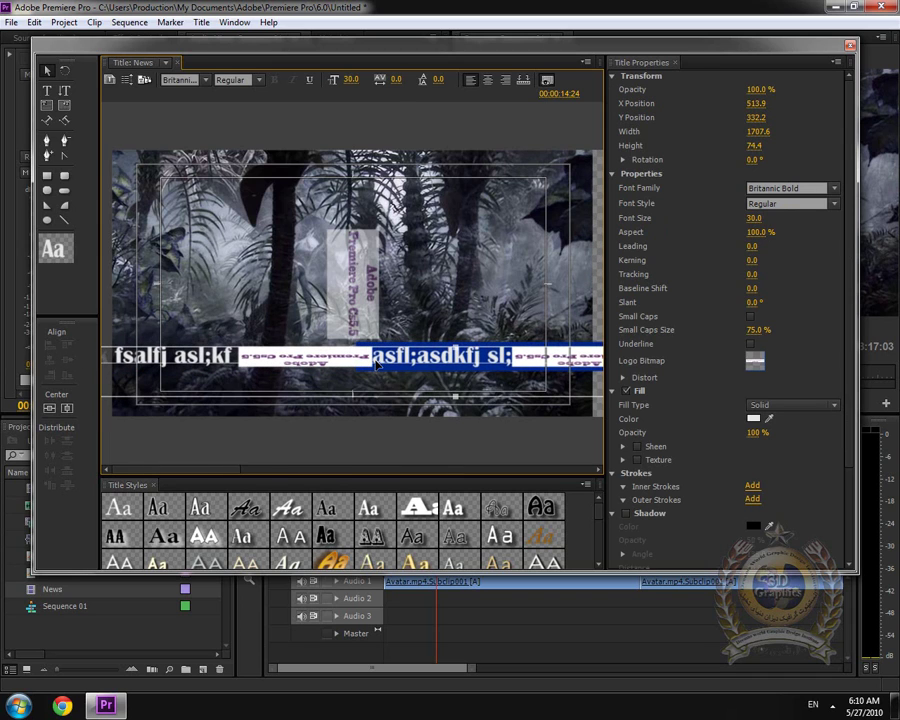
- Move the Adobe logo right of centre and realign the text and blue bar beneath it
left_click(378, 293)
left_click_drag(378, 293, 455, 290)
left_click_drag(500, 362, 470, 375)
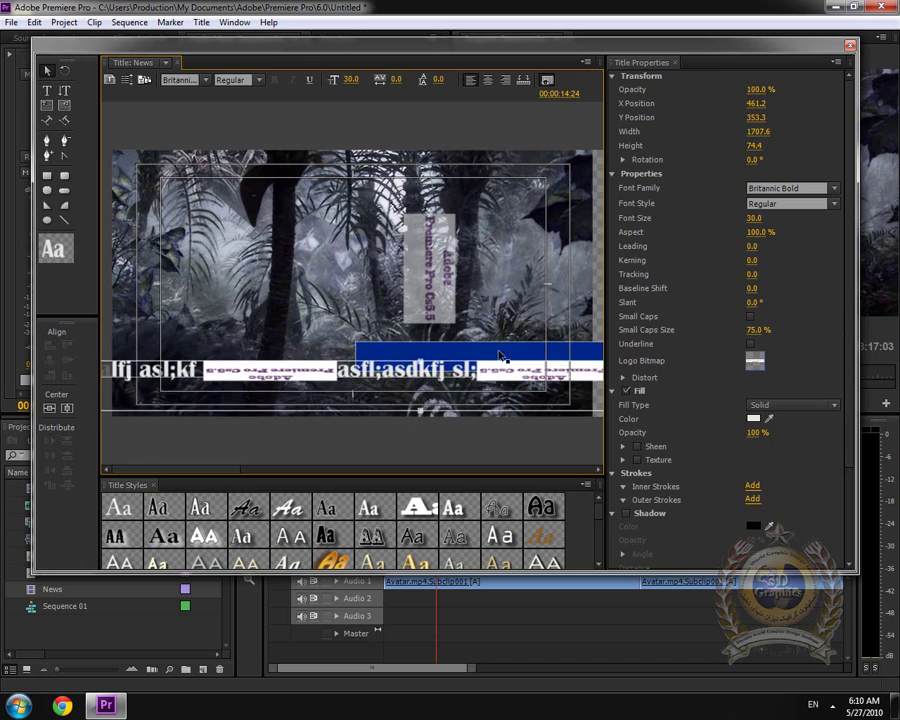
left_click(340, 356)
left_click_drag(340, 356, 182, 357)
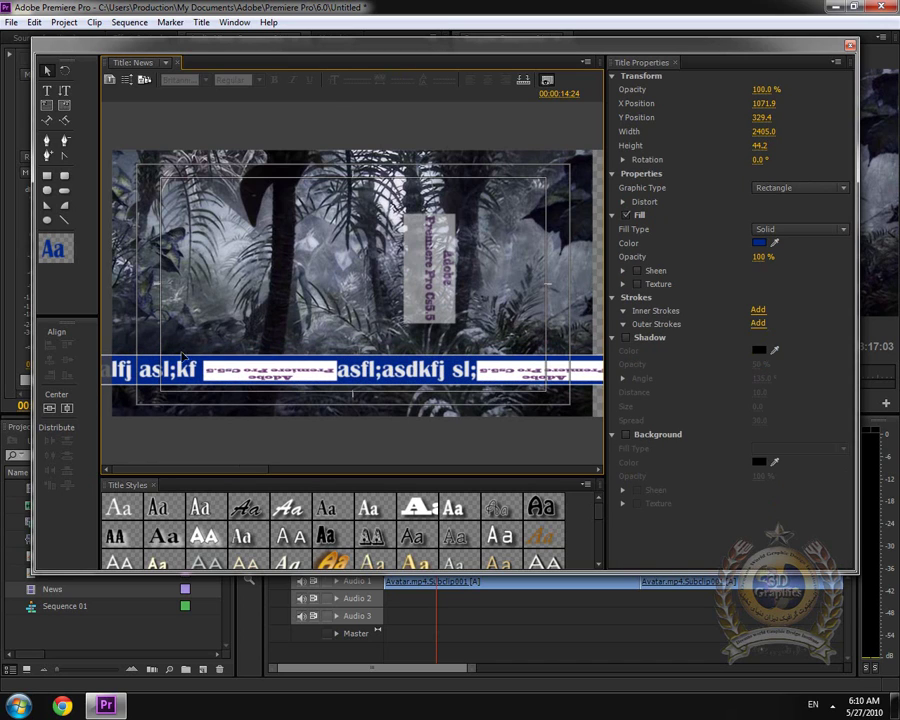
- Centre the crawl text horizontally and vertically on the frame
left_click(115, 176)
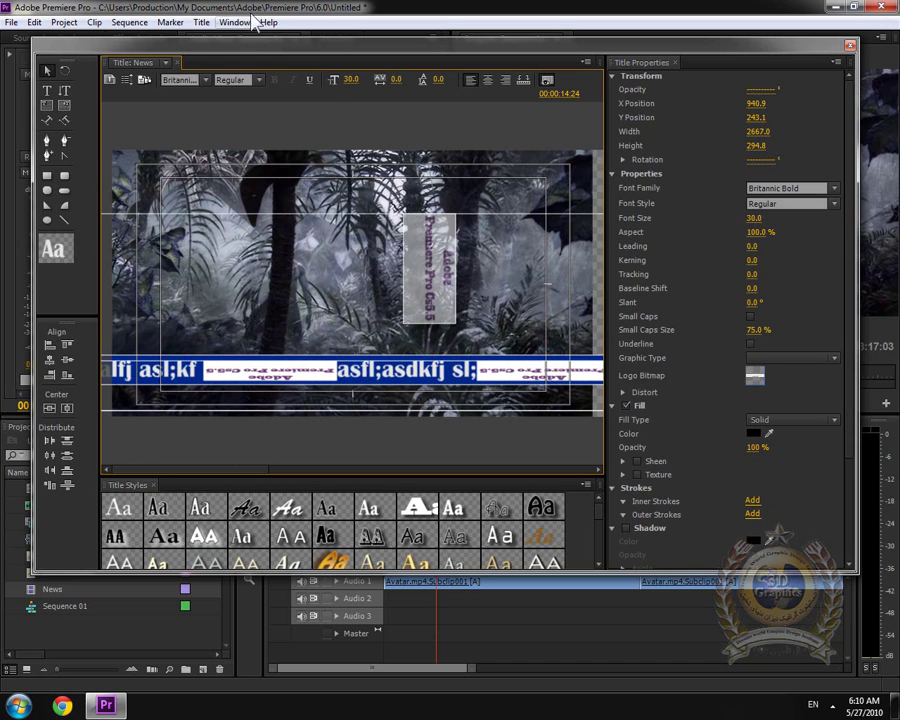
left_click(201, 22)
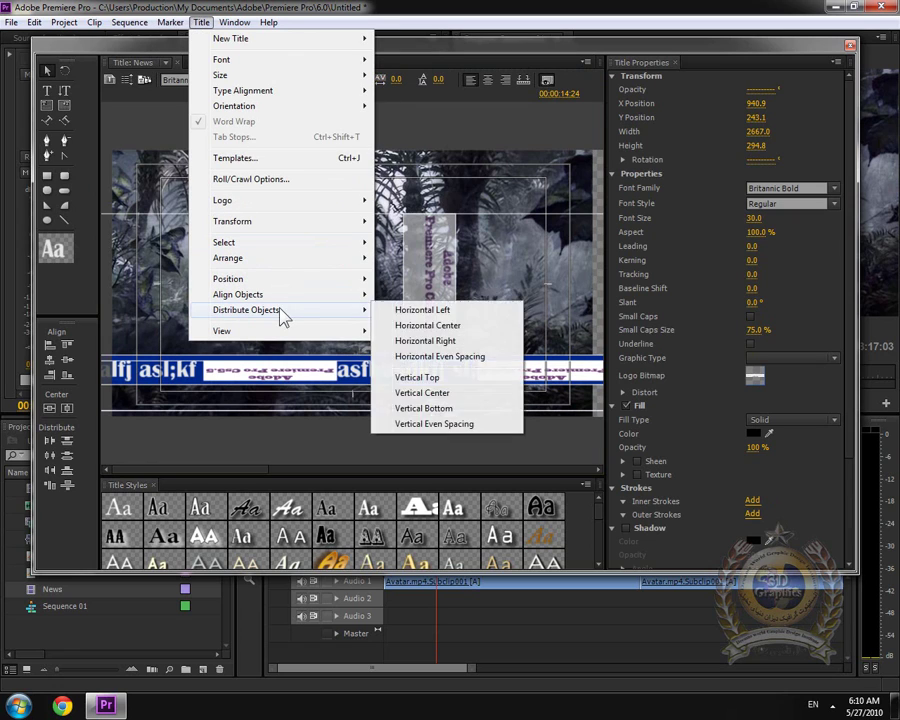
mouse_move(270, 296)
left_click(440, 310)
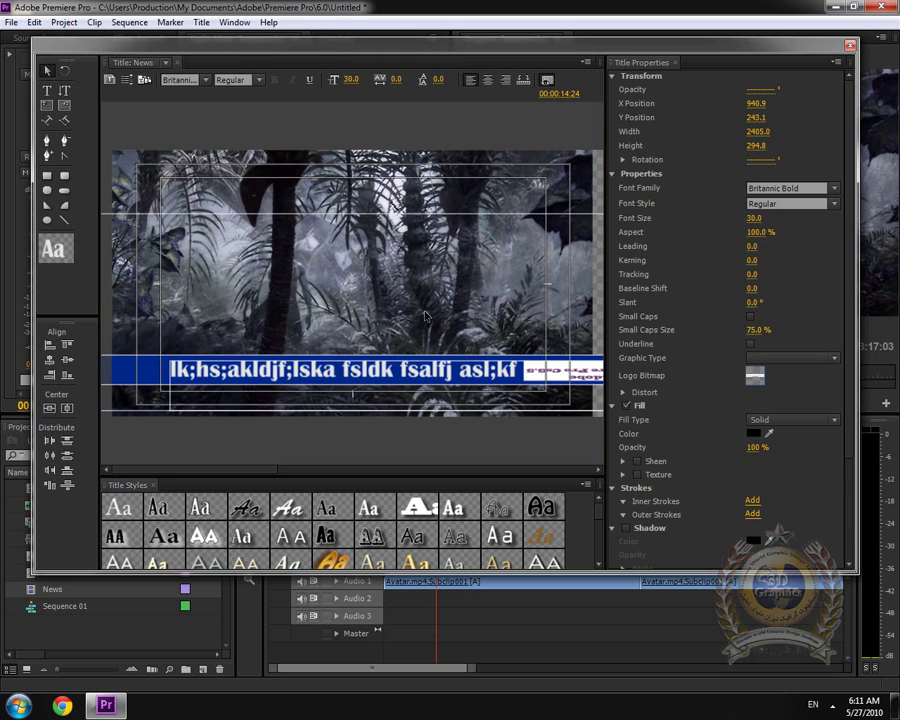
left_click(206, 23)
mouse_move(289, 296)
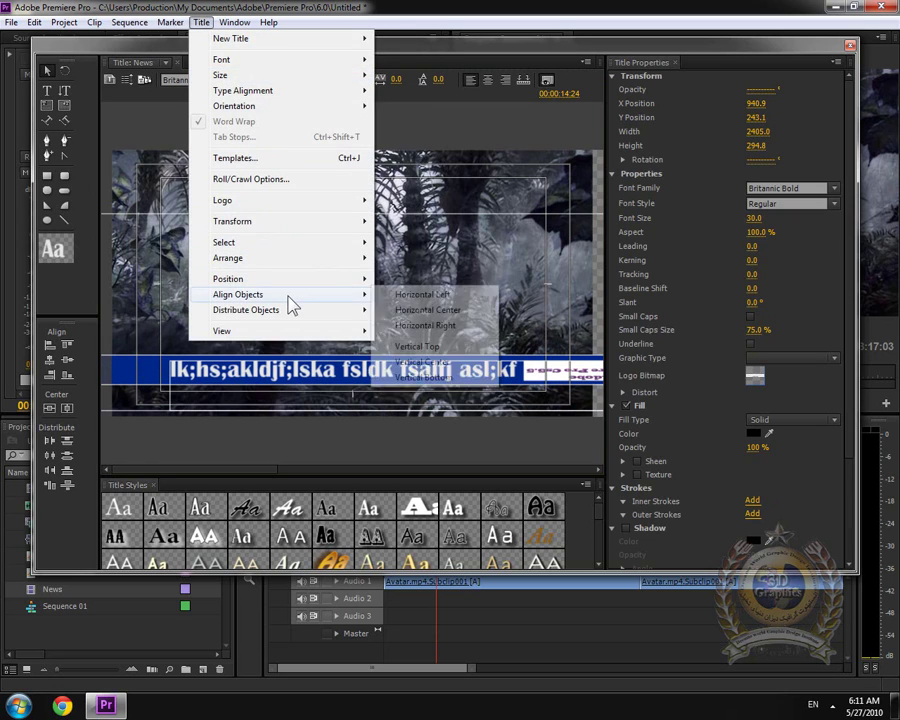
left_click(437, 365)
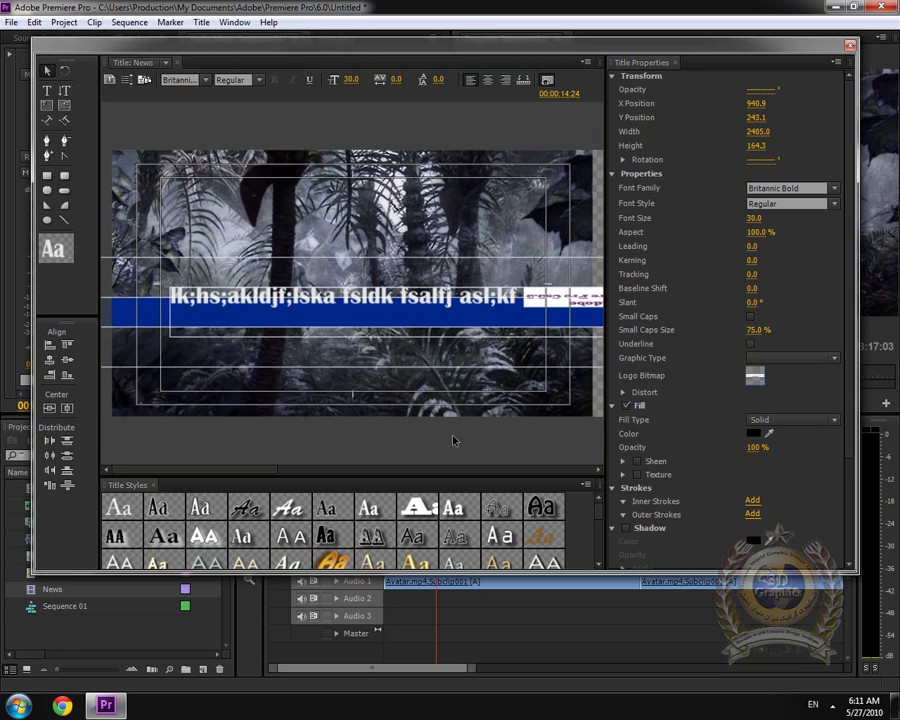
- Distribute the title objects by horizontal centre
left_click(201, 23)
mouse_move(289, 313)
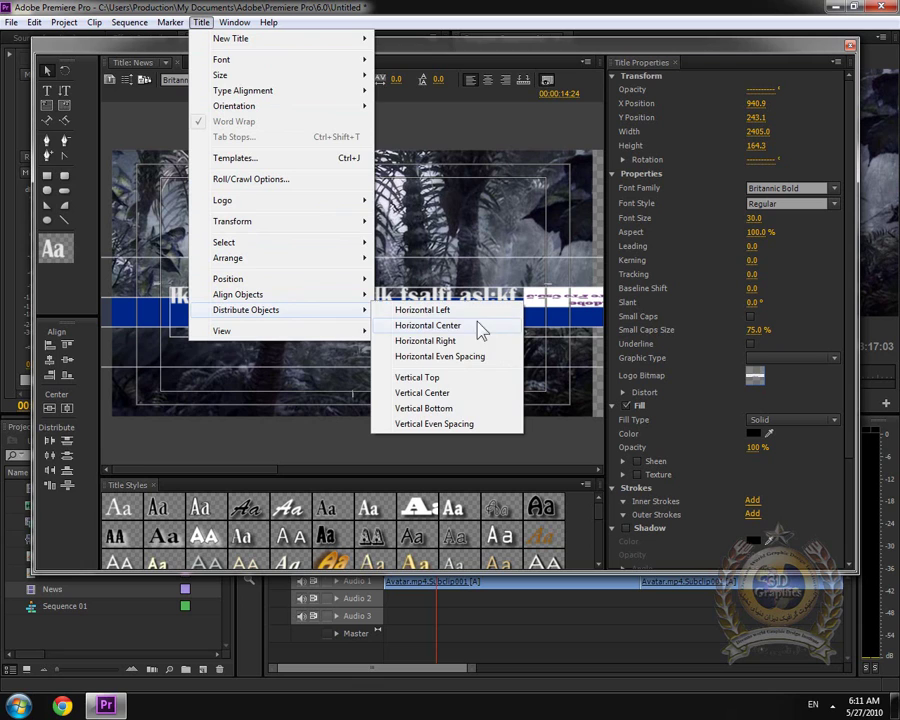
left_click(447, 327)
left_click(201, 23)
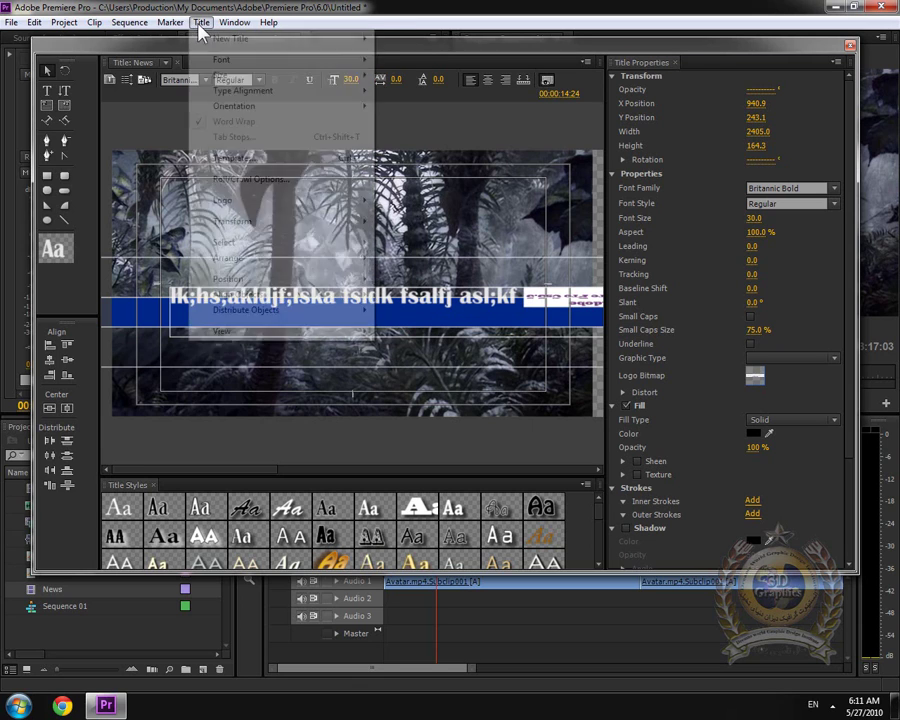
mouse_move(300, 310)
left_click(448, 316)
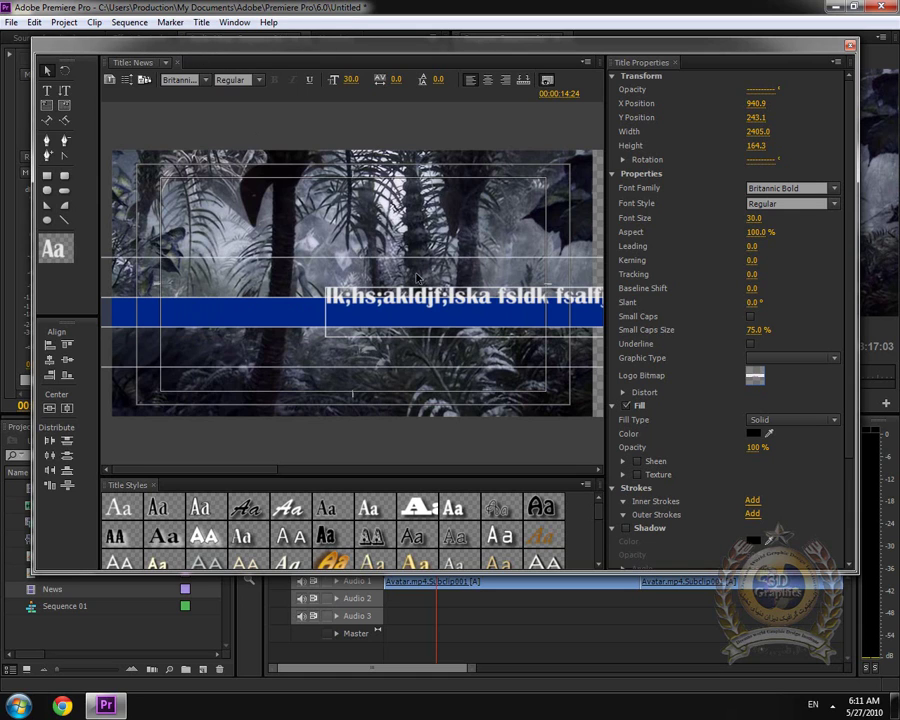
- Drag the title elements into place and distribute the text to Vertical Bottom, landing at X 811.5, Y 217.9
left_click_drag(418, 278, 190, 263)
left_click_drag(220, 262, 377, 286)
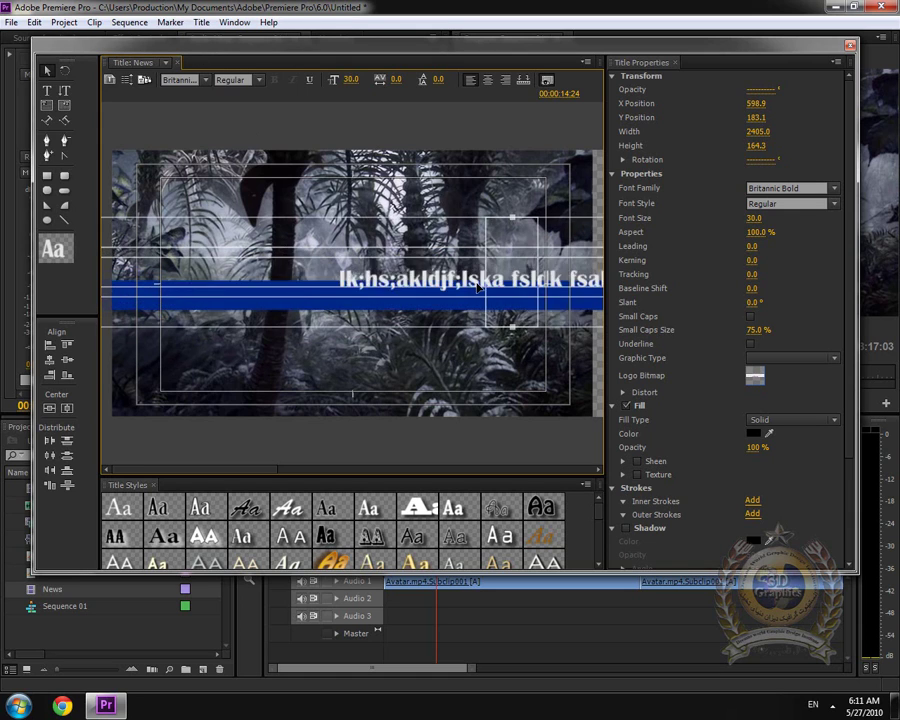
left_click(201, 22)
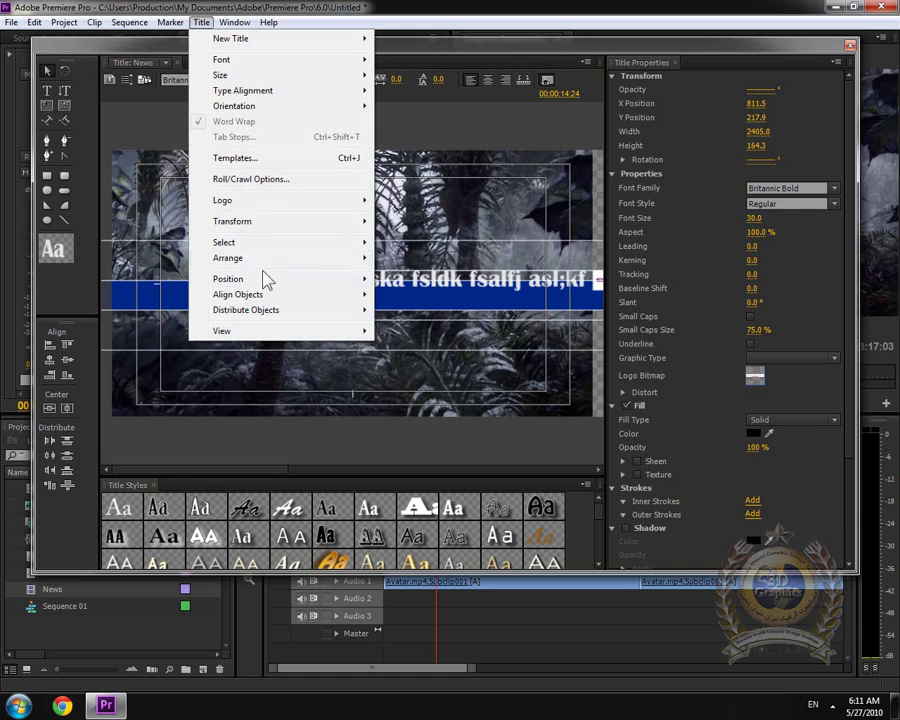
mouse_move(338, 312)
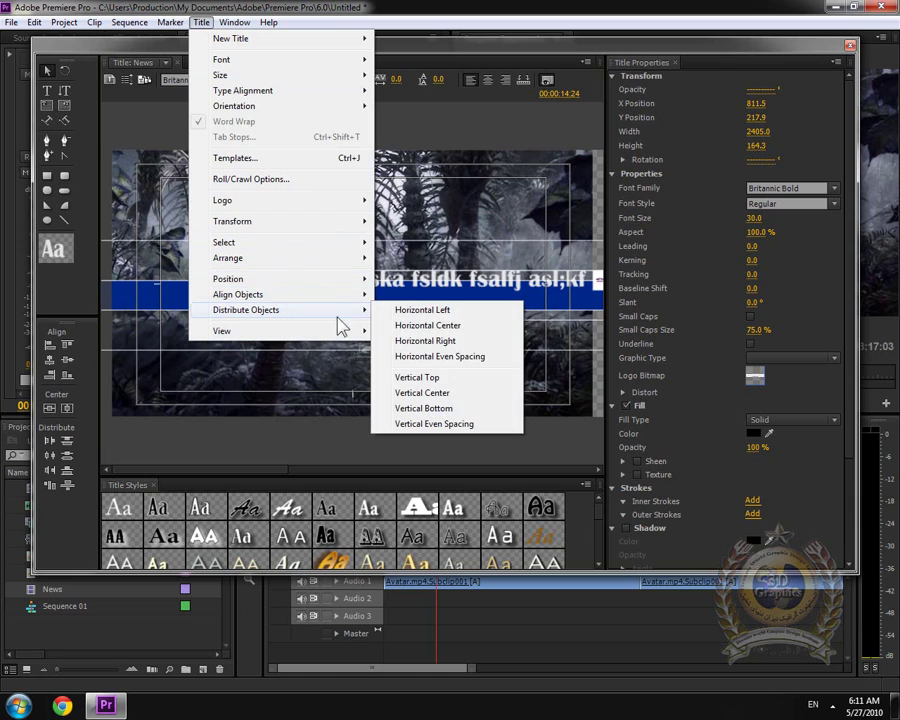
left_click(449, 409)
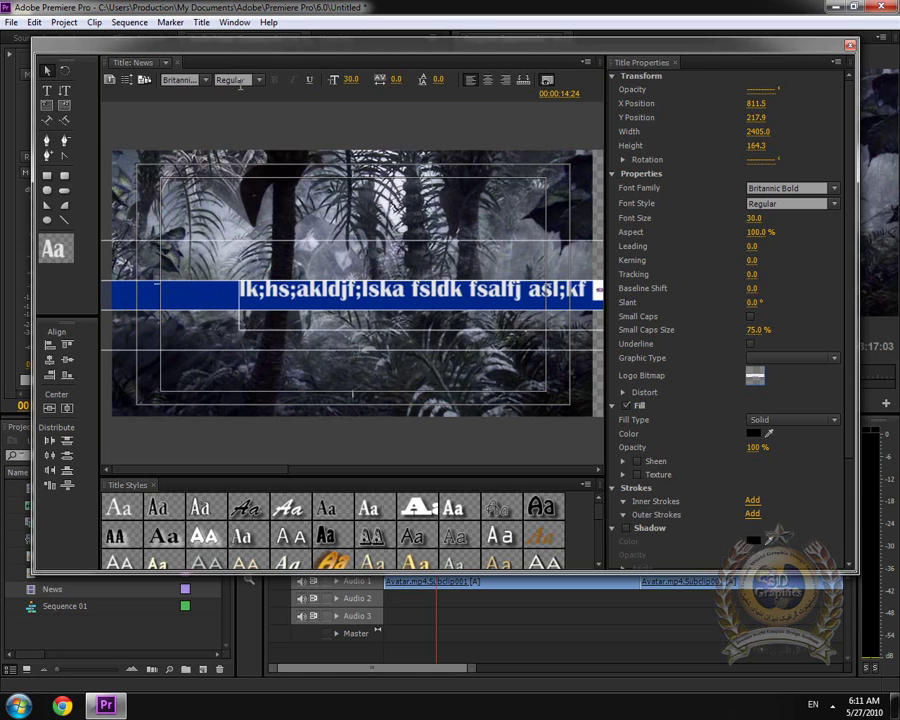
- Hide the Safe Title Margin guide
left_click(193, 24)
mouse_move(261, 331)
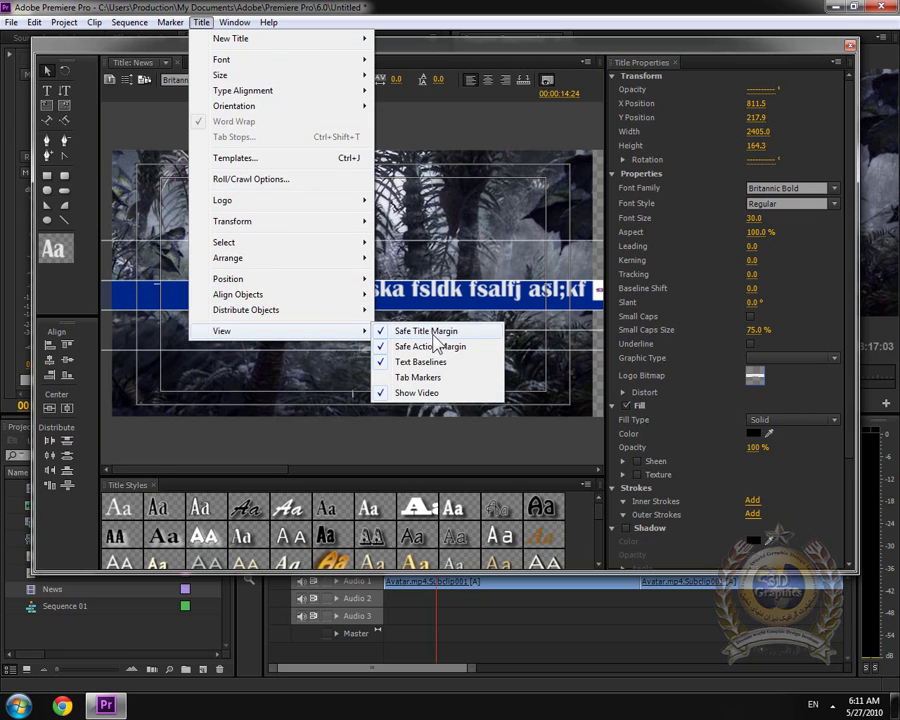
left_click(447, 213)
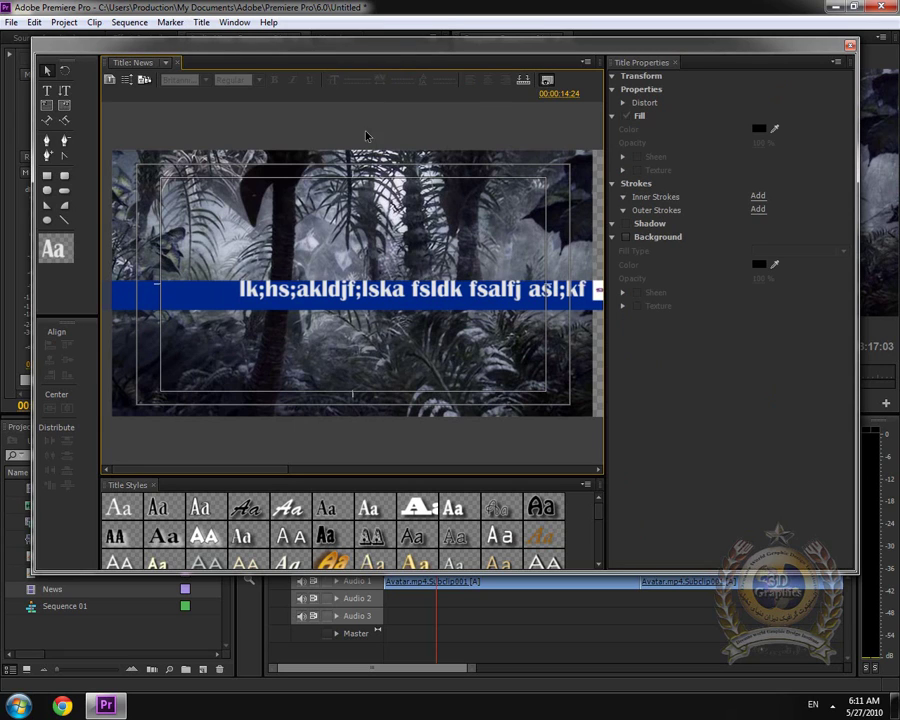
left_click(201, 22)
mouse_move(285, 333)
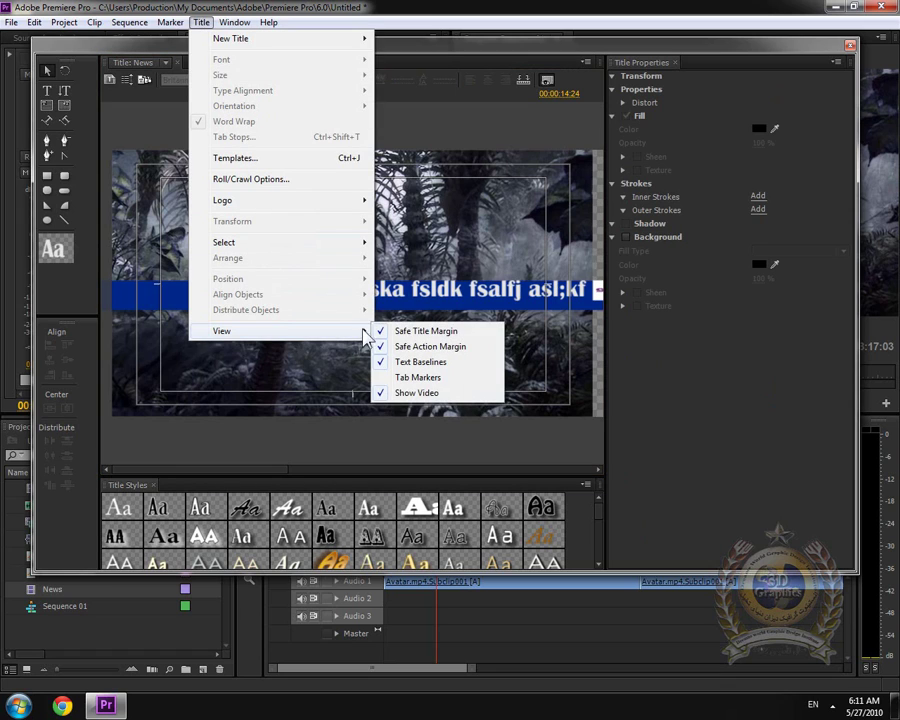
left_click(418, 333)
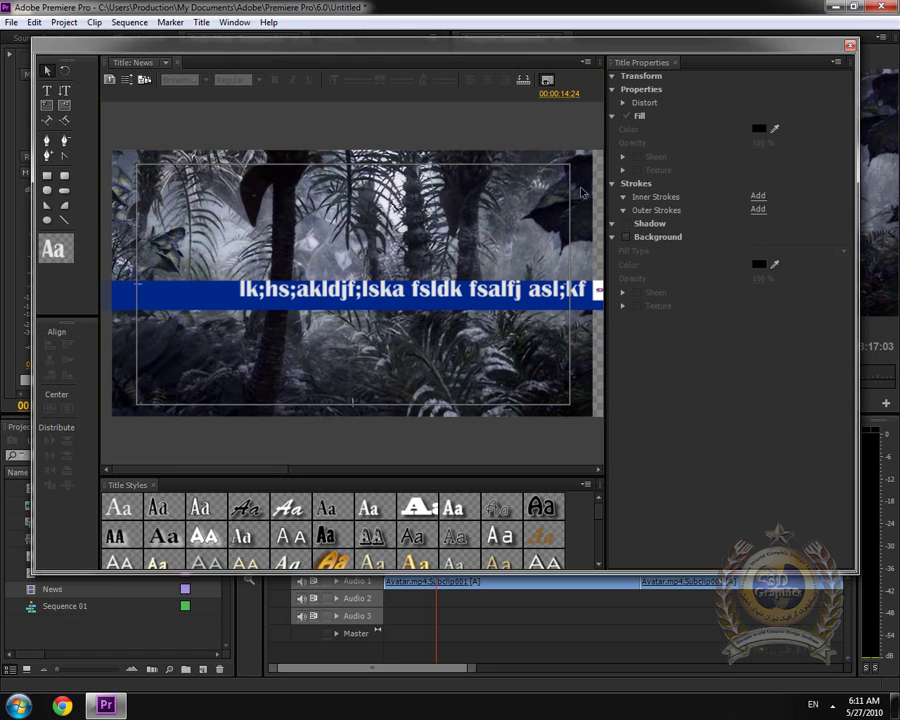
- Hide the Safe Action Margin and Text Baselines, then drag the crawl text down below the bar
left_click(201, 22)
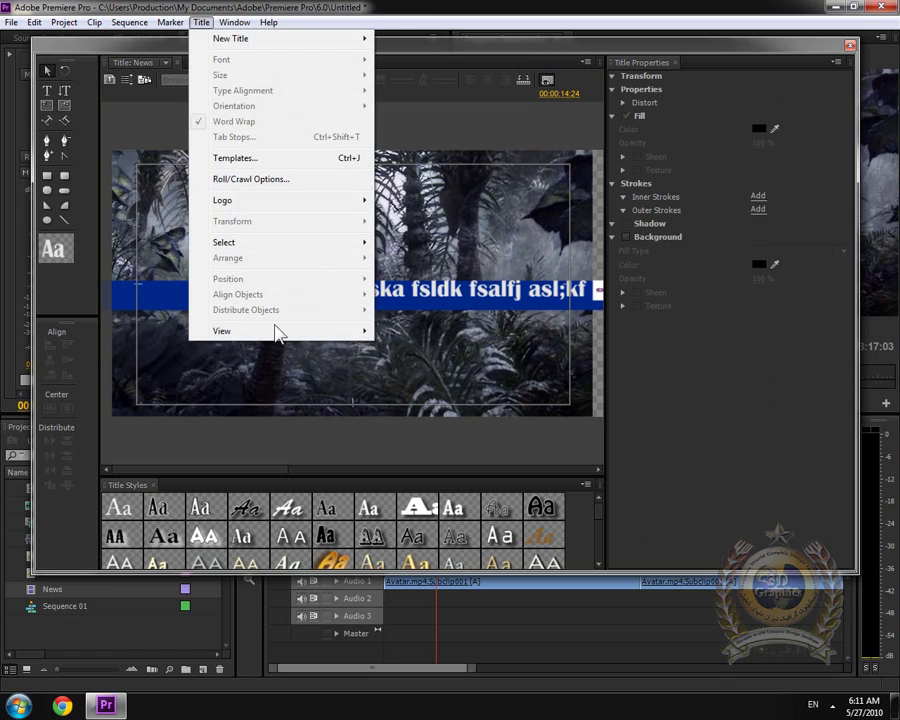
mouse_move(338, 333)
left_click(441, 347)
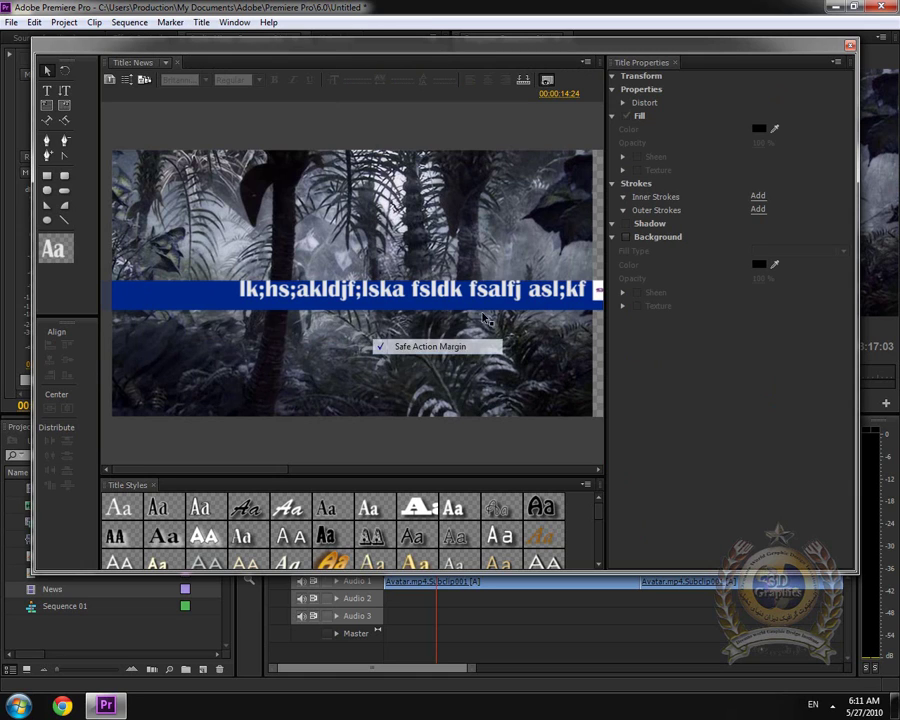
left_click(201, 22)
mouse_move(287, 332)
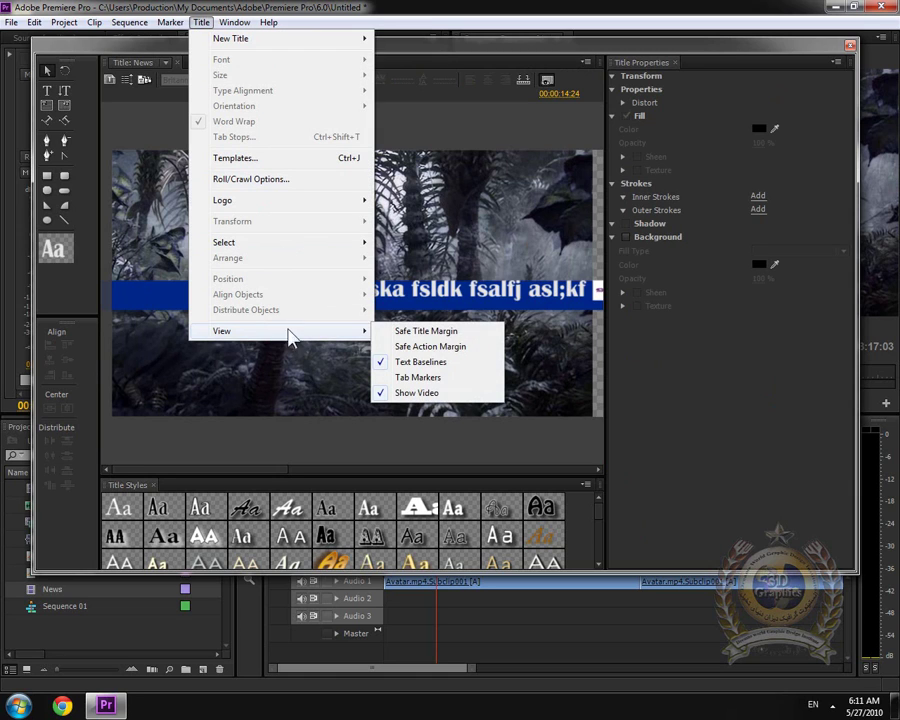
left_click(423, 362)
left_click_drag(417, 301, 363, 378)
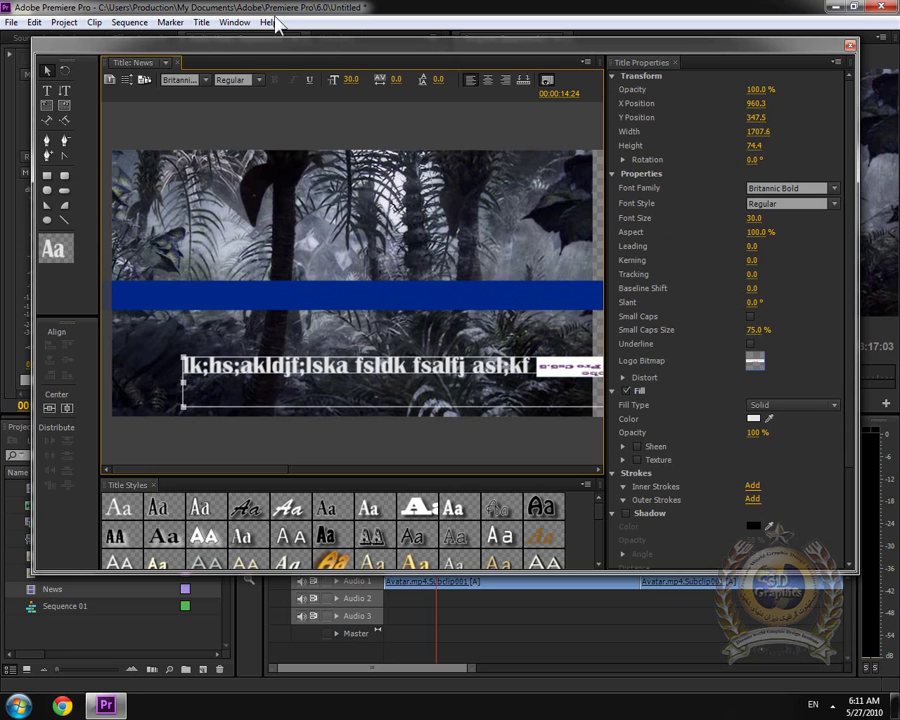
- Undo the text move and drag the blue bar down below the crawl text to Y 332.6
left_click(201, 22)
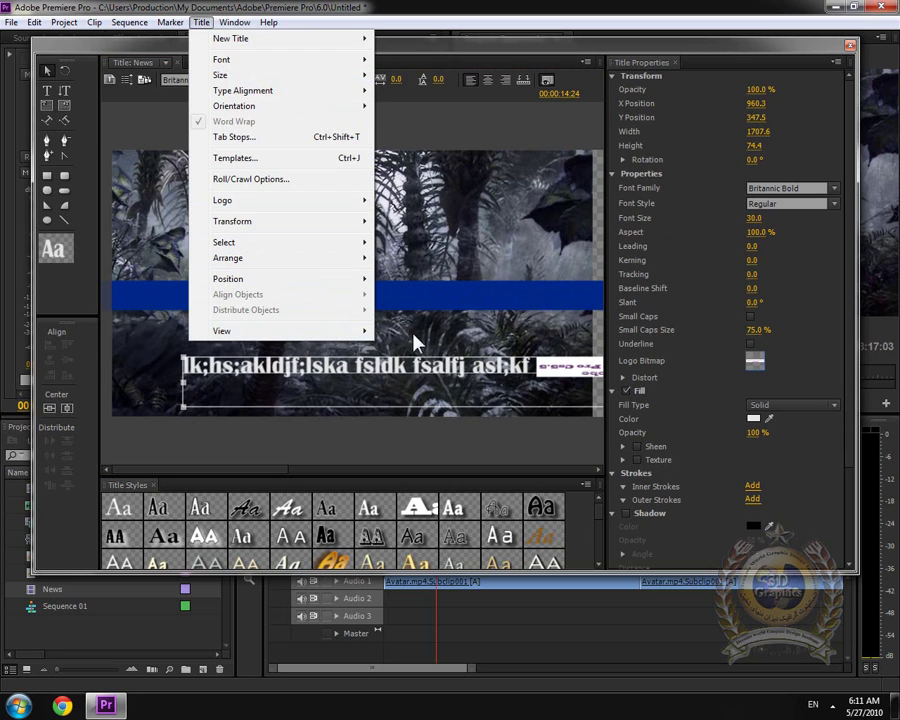
left_click(438, 363)
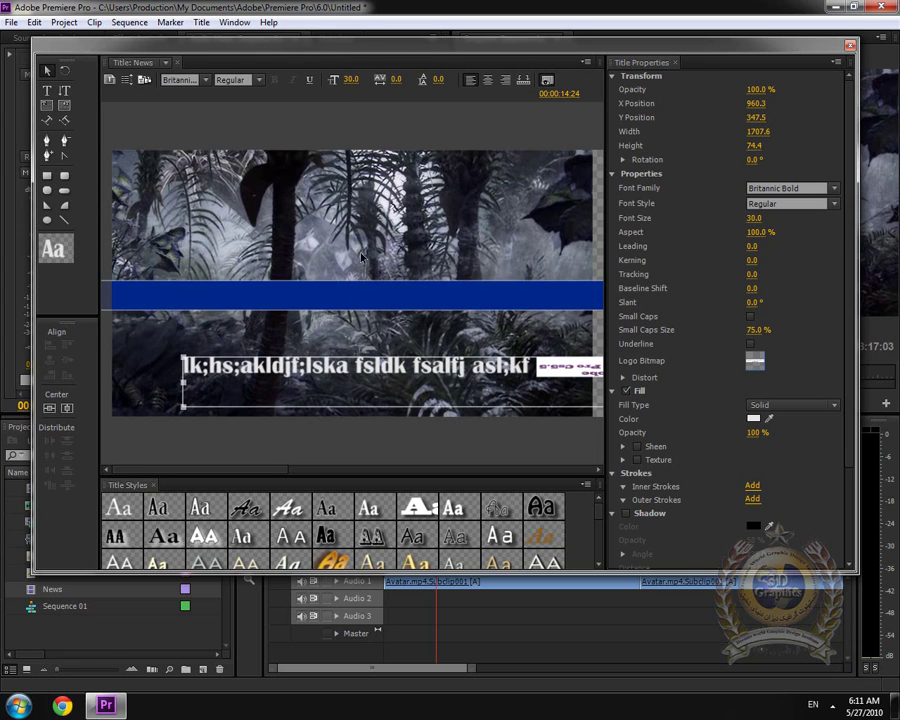
key("ctrl+z")
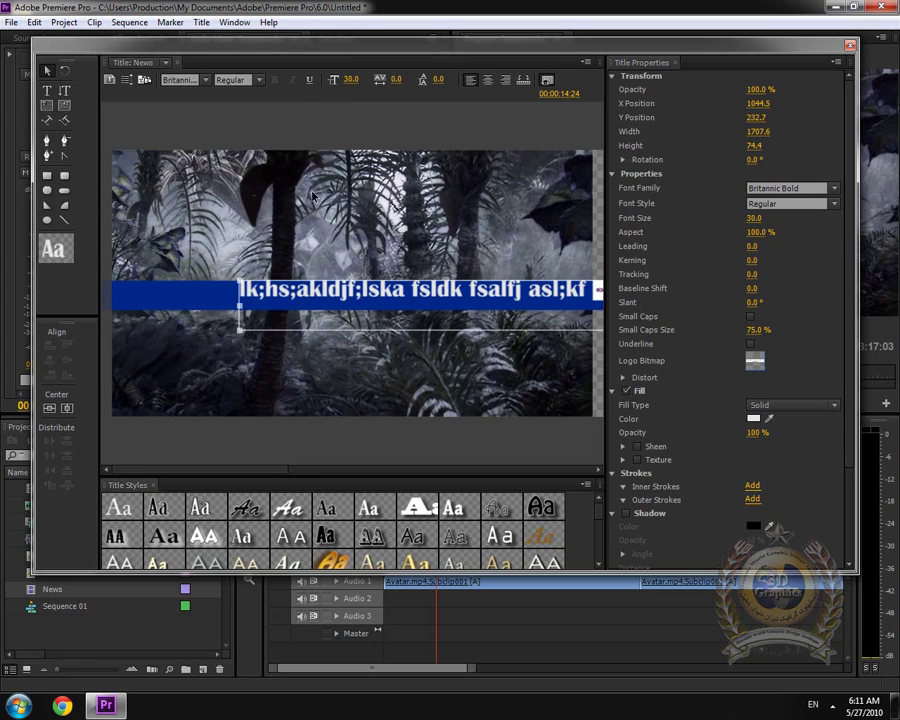
mouse_move(349, 284)
left_mouse_down()
mouse_move(349, 370)
mouse_move(354, 364)
left_mouse_up()
left_click(201, 22)
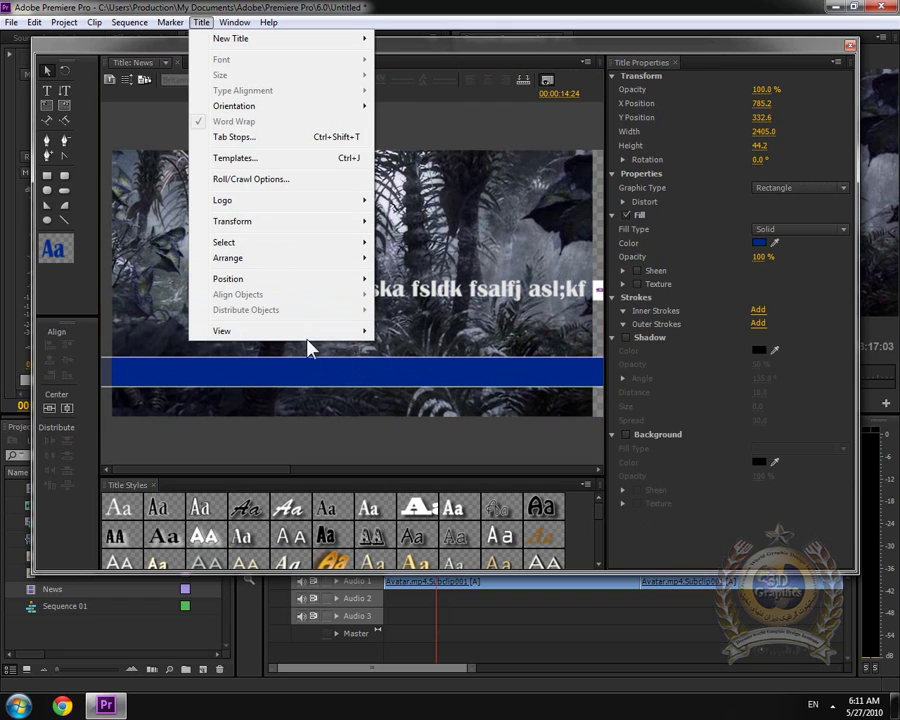
mouse_move(370, 338)
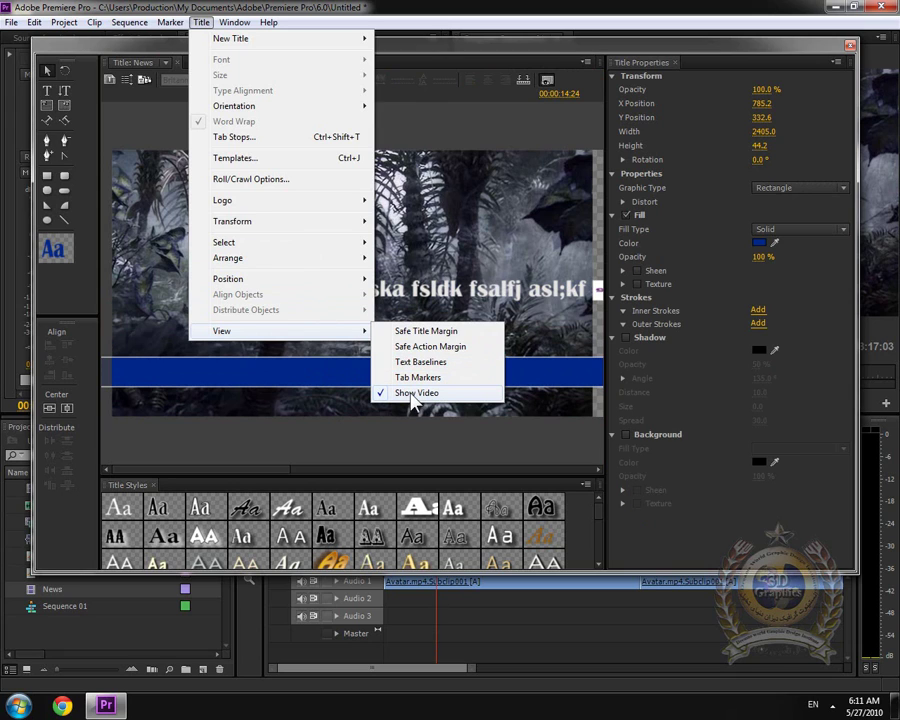
- Turn off Show Video so the text and blue bar sit over transparency, and nudge the Titler right
left_click(416, 393)
left_click(424, 327)
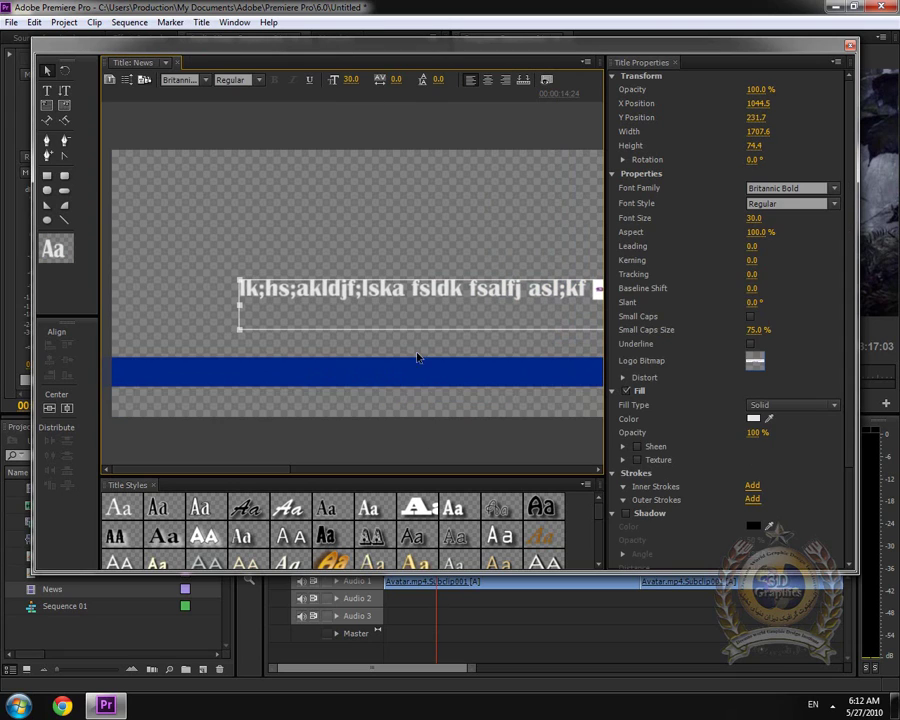
left_click(201, 22)
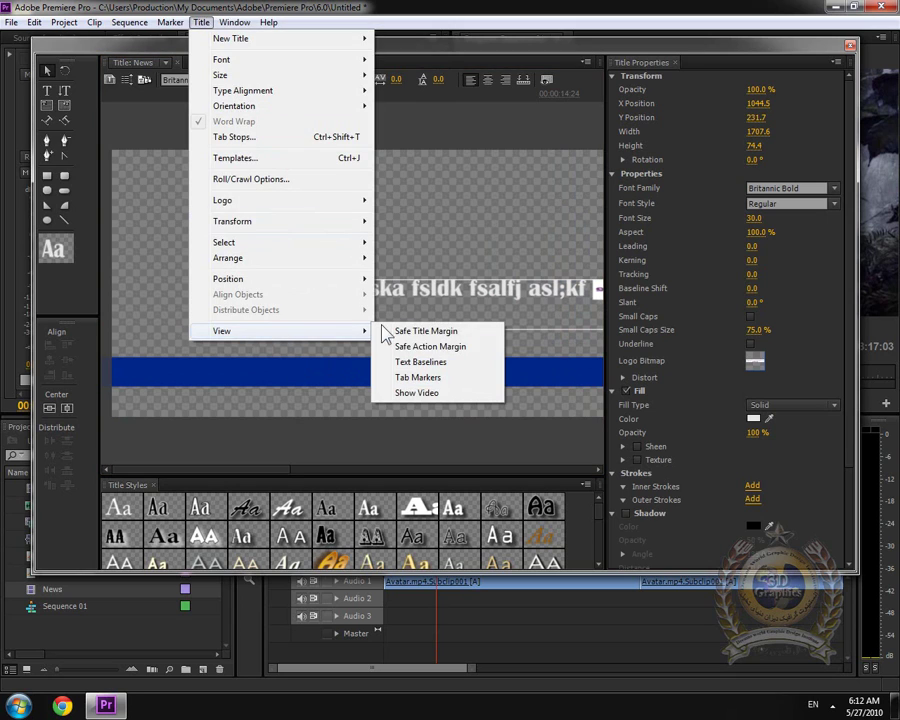
left_click(482, 122)
mouse_move(606, 55)
left_mouse_down()
mouse_move(652, 46)
mouse_move(590, 105)
left_mouse_up()
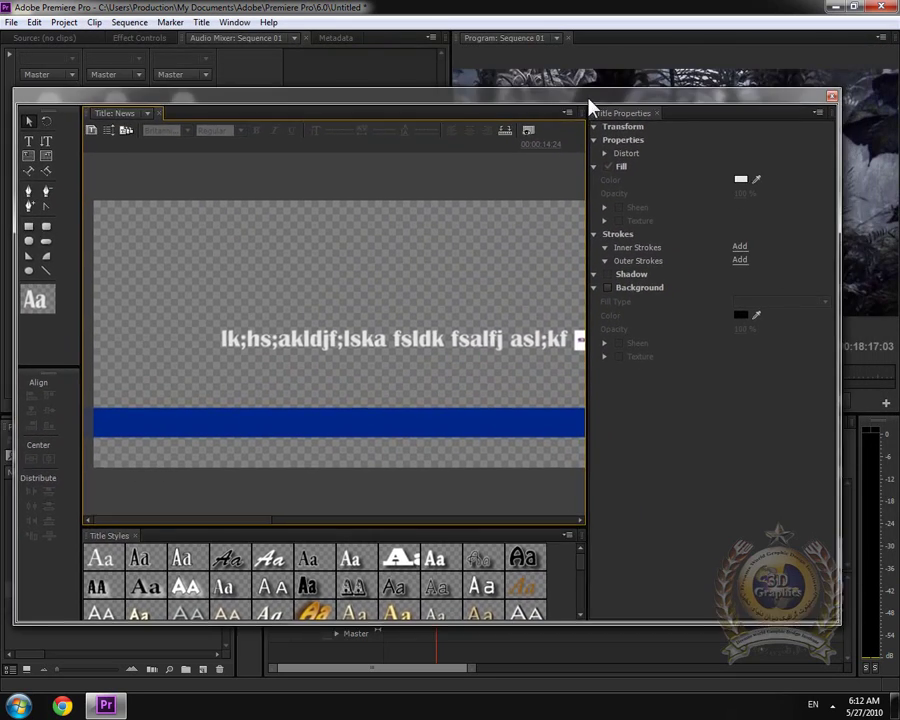
- Close the Titler window
left_click(830, 96)
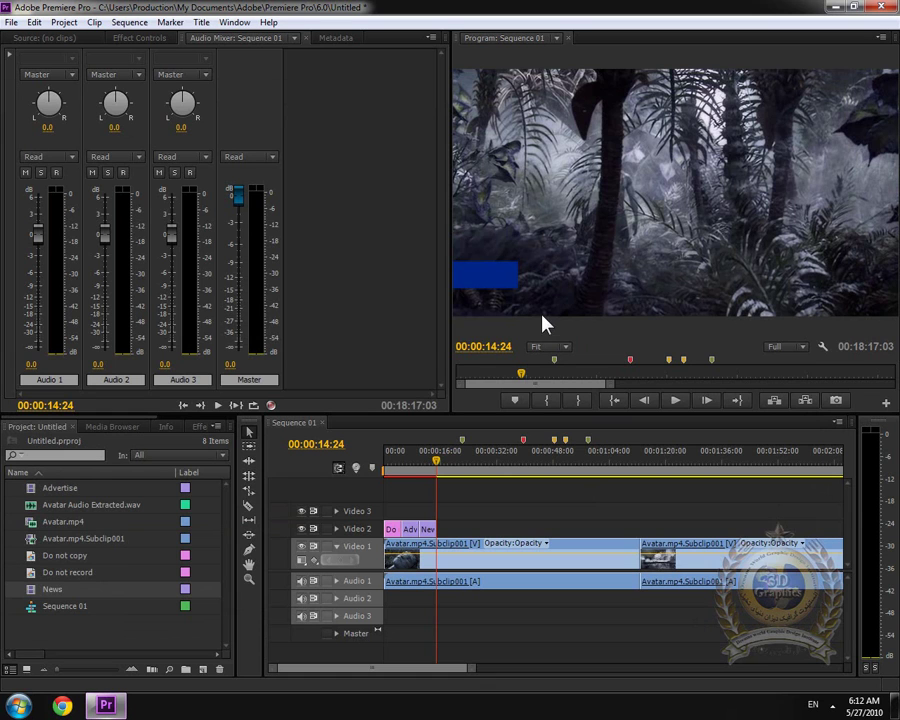
left_click(201, 22)
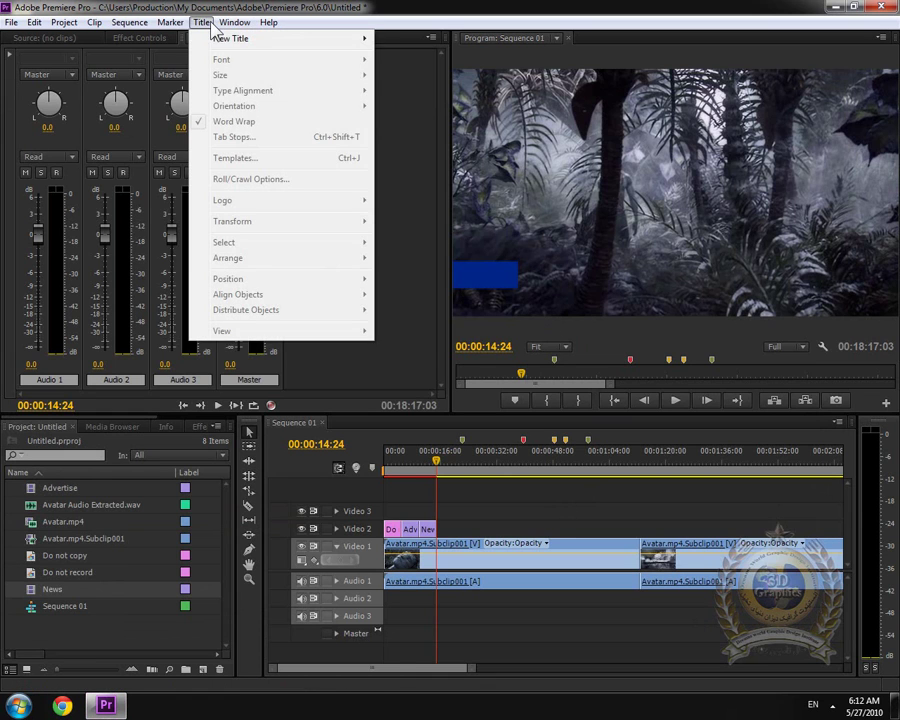
mouse_move(227, 24)
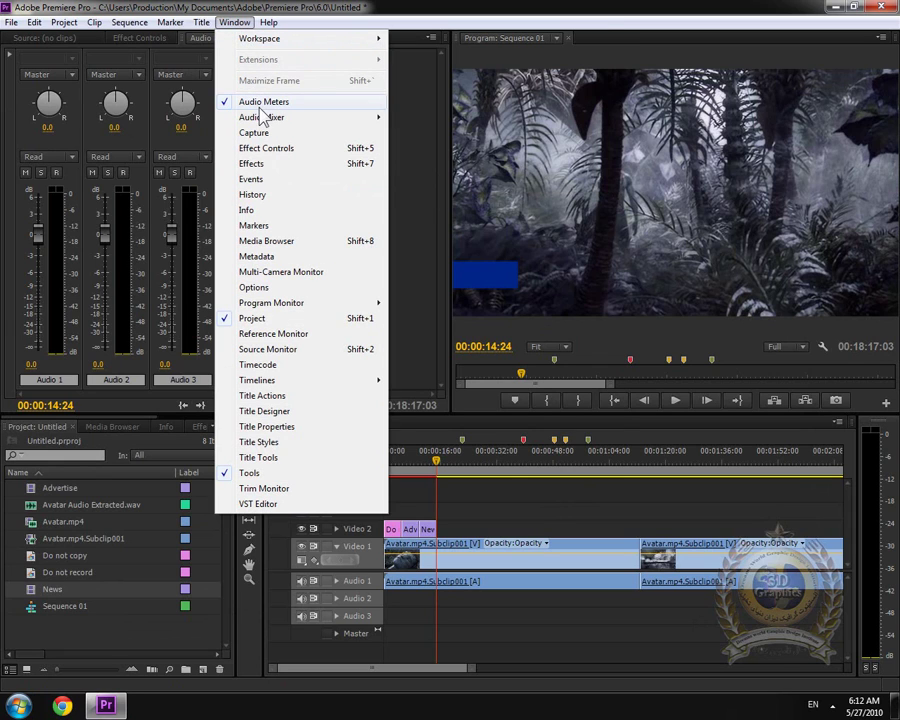
mouse_move(334, 44)
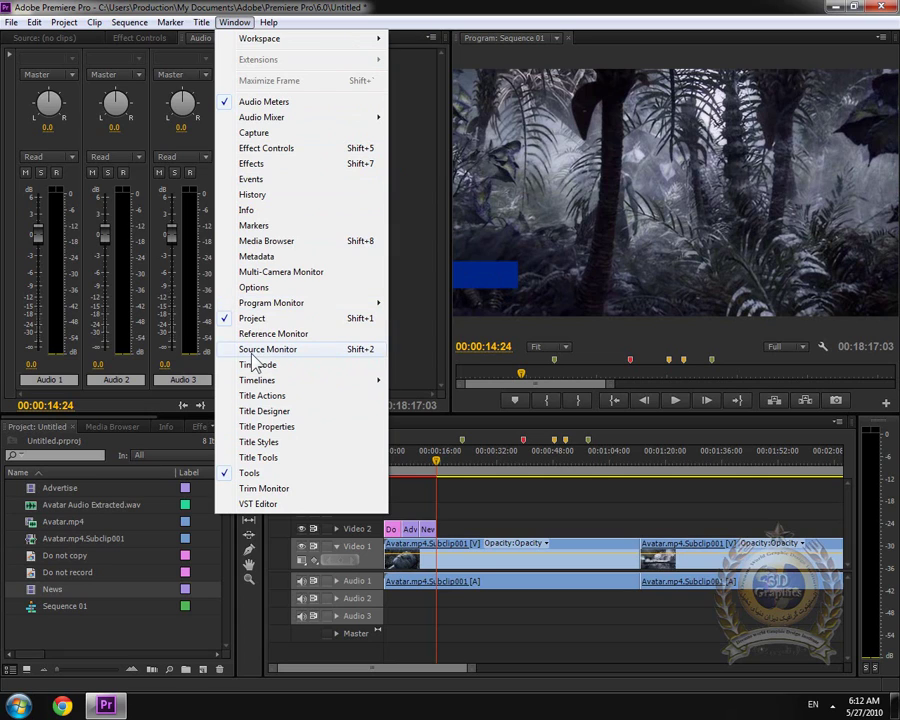
- Browse the Window menu, then quit Premiere Pro, bringing up the save prompt for Untitled.prproj
left_click(258, 474)
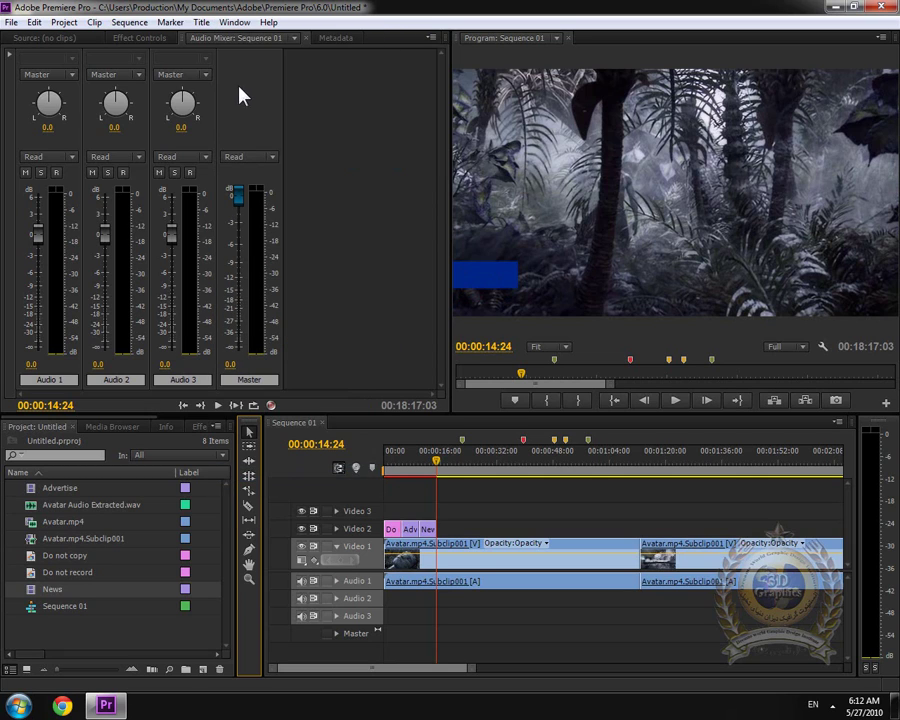
left_click(234, 22)
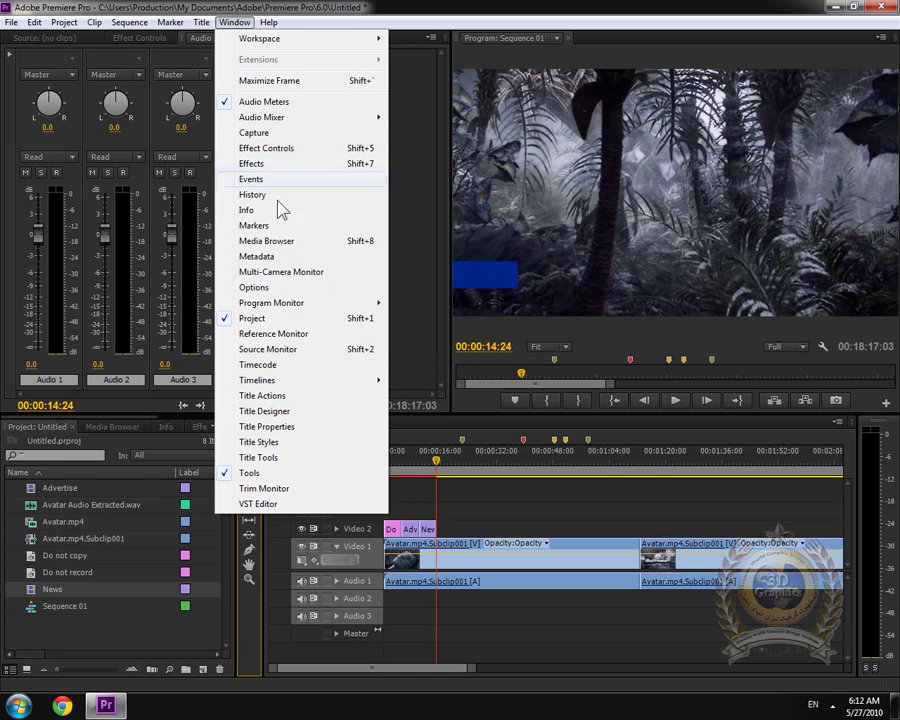
left_click(563, 478)
left_click(236, 22)
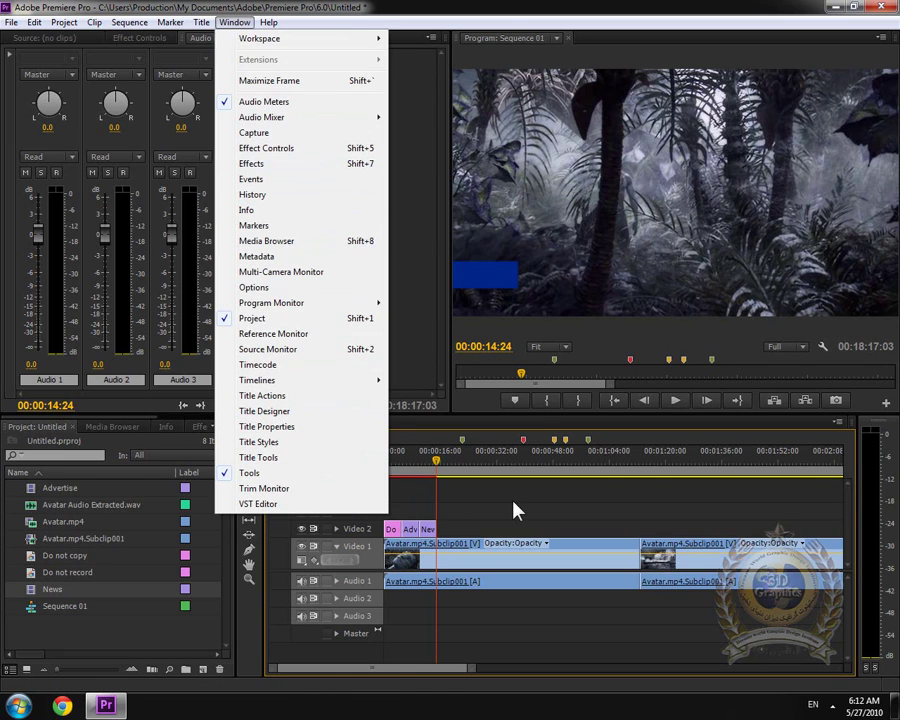
left_click(270, 470)
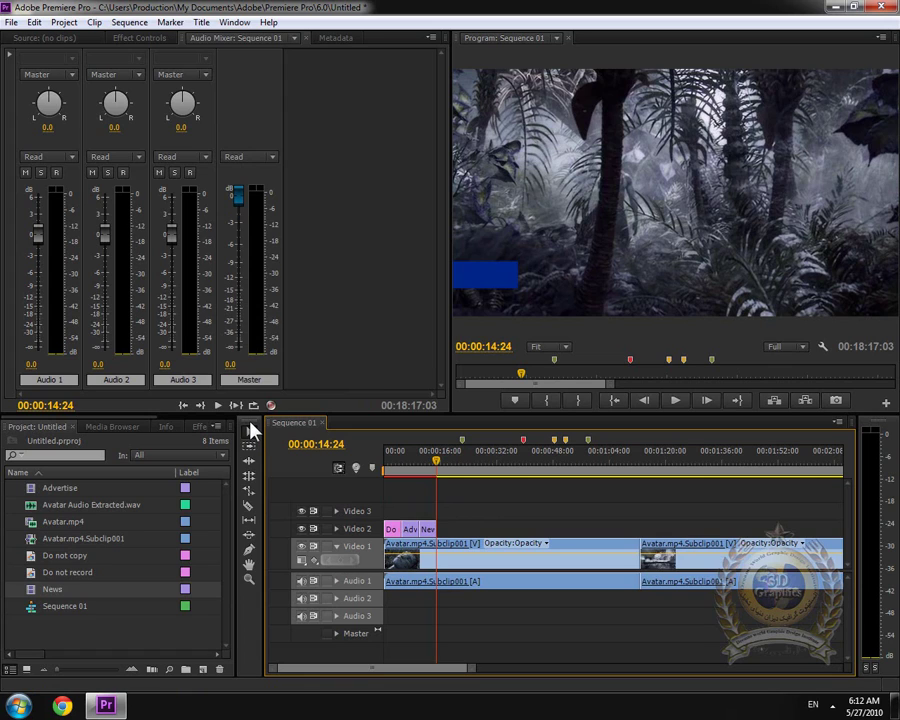
left_click(251, 430)
left_click(879, 9)
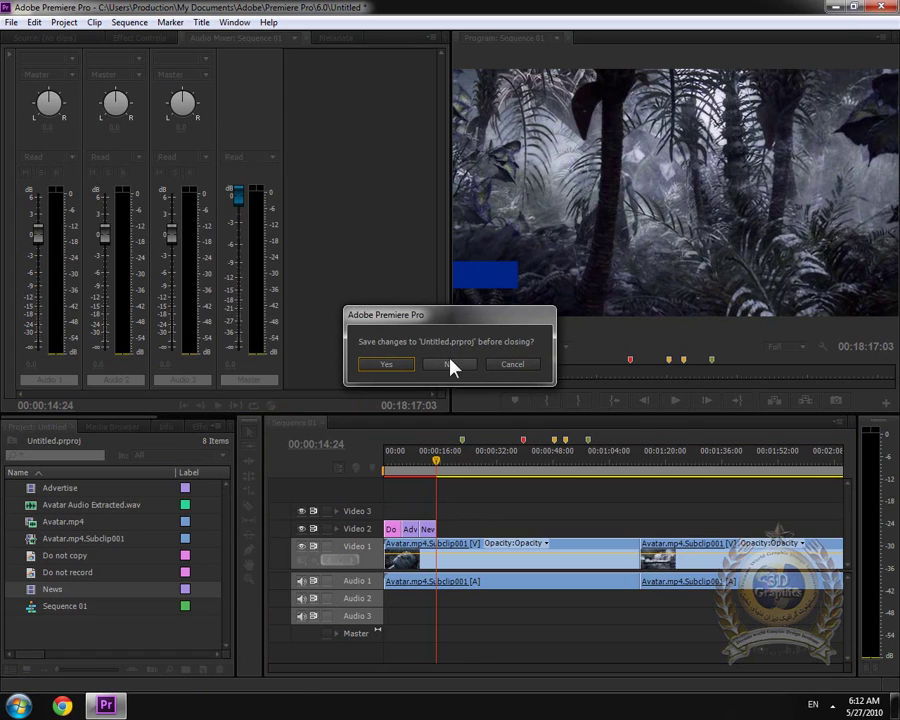